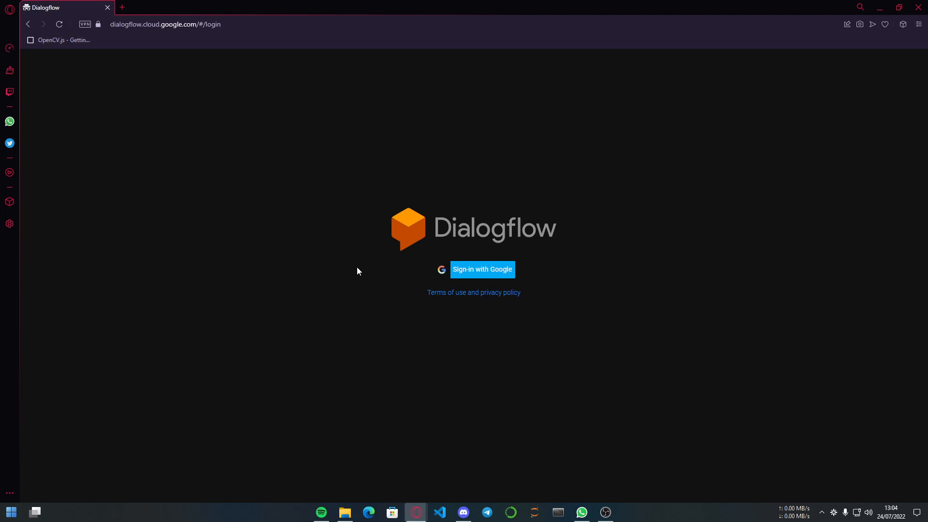
Load dialogflow.cloud.google.com and sign in with Google, dismissing the error notice
click(258, 25)
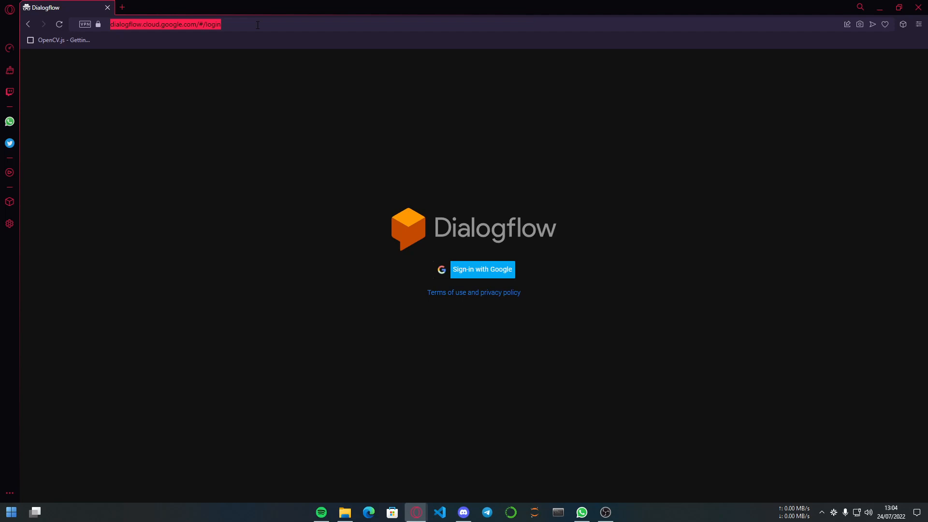
text(DIALO)
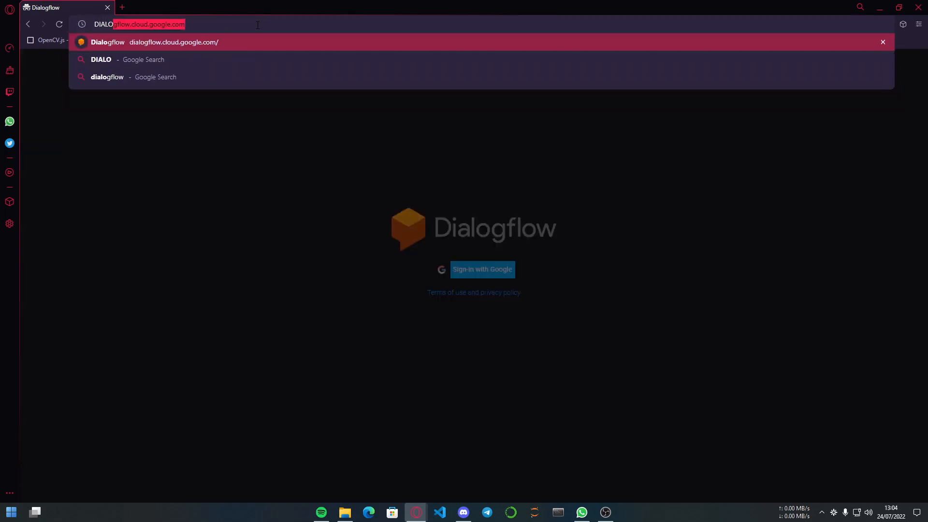
key(End)
key(shift+Left)
key(shift+Left)
key(shift+Left)
key(shift+Left)
key(shift+Left)
key(shift+Left)
key(shift+Left)
key(shift+Left)
key(shift+Left)
key(shift+Left)
key(shift+Left)
key(shift+Left)
key(shift+Left)
key(shift+Left)
key(shift+Left)
key(shift+Left)
key(shift+Left)
key(shift+Left)
key(shift+Left)
key(shift+Left)
text(dia)
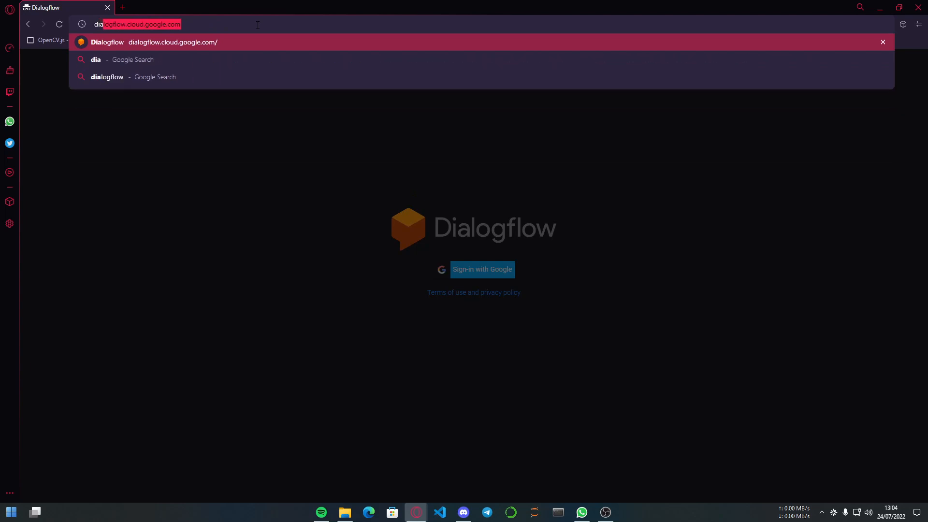
key(End)
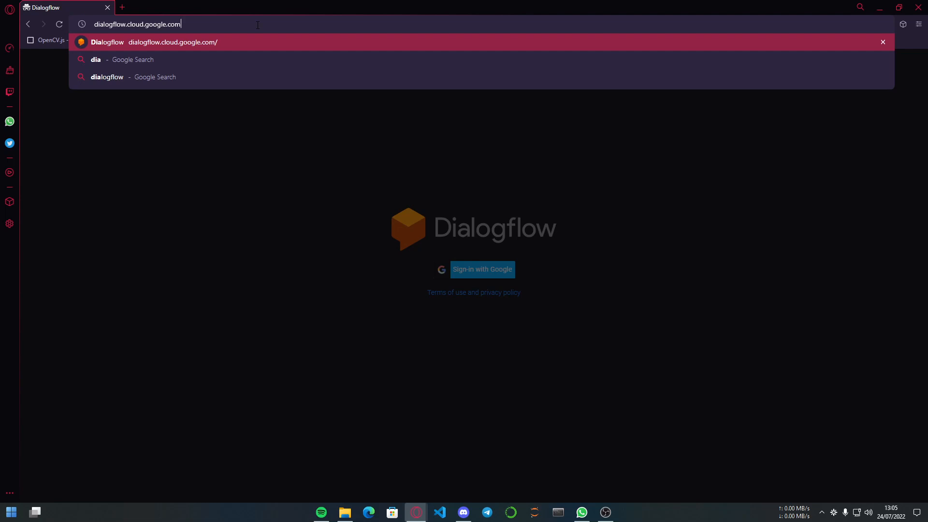
key(Return)
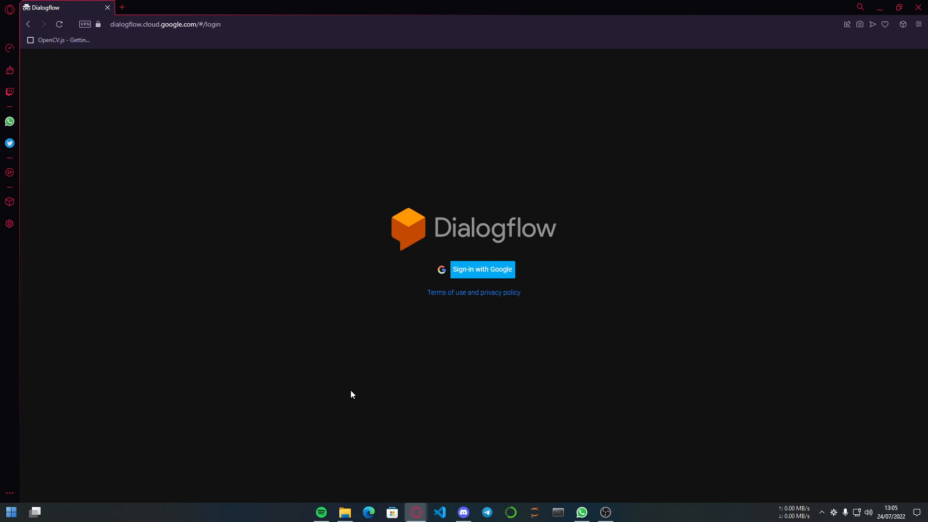
click(507, 274)
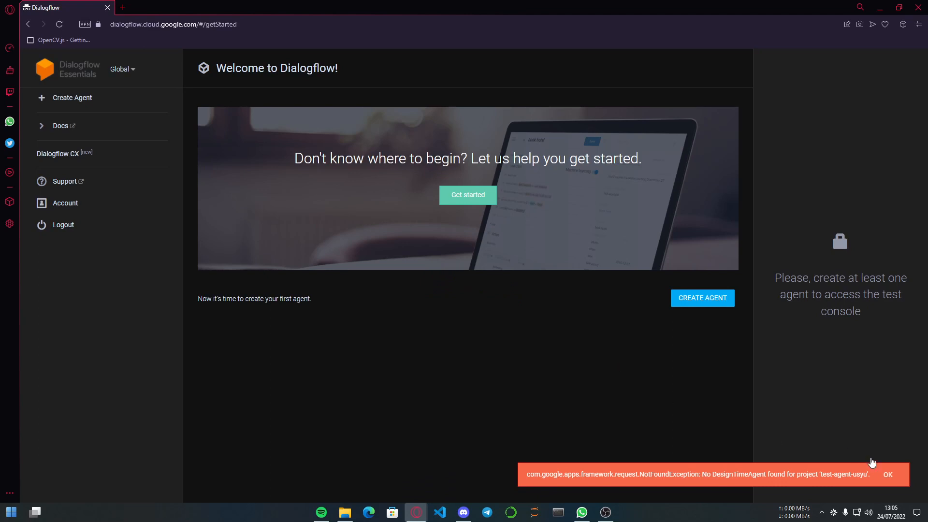
click(887, 474)
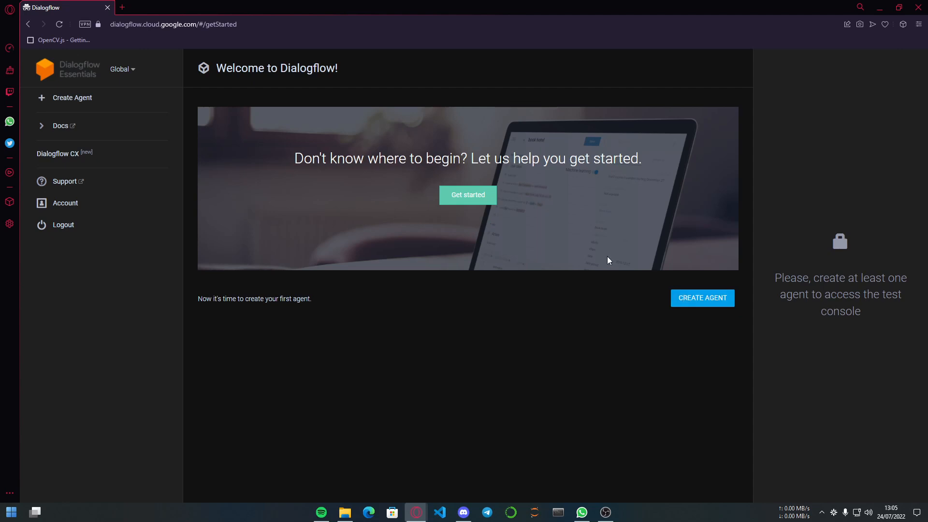
Open the getting-started documentation in a separate browser tab and look through its Dialogflow CX and ES and Conversational AI sections
click(472, 200)
click(78, 4)
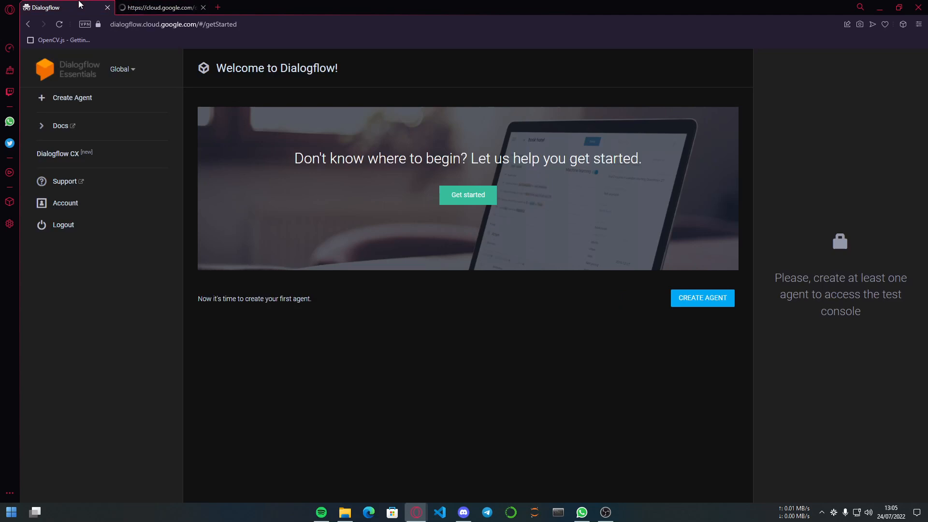
click(202, 7)
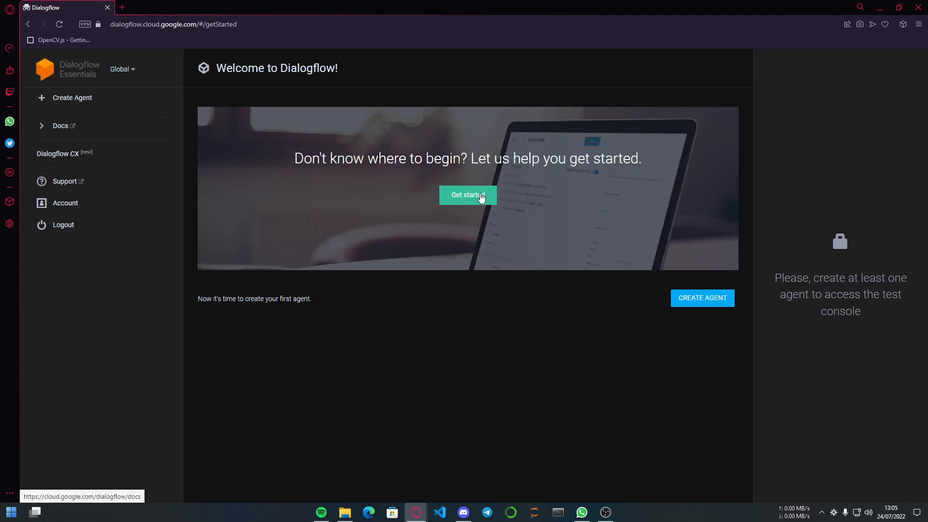
click(481, 196)
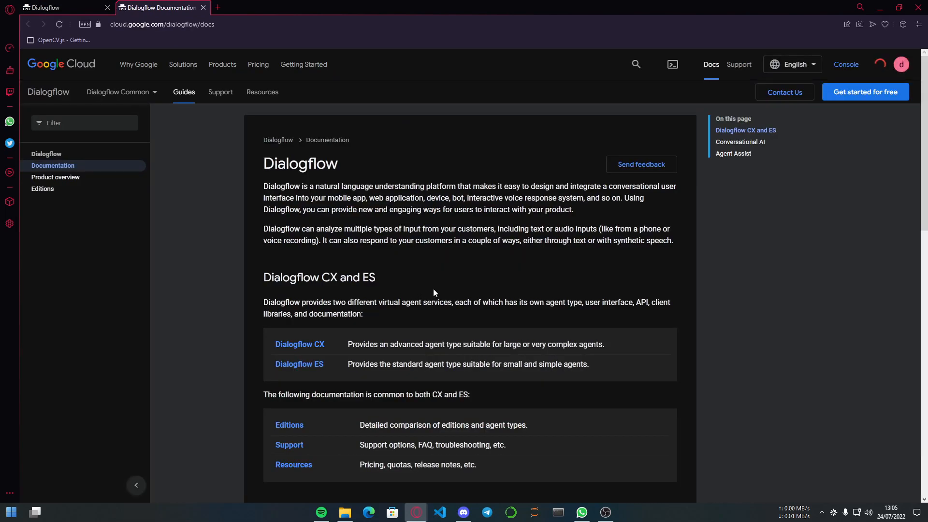
scroll(433, 292, down, 4)
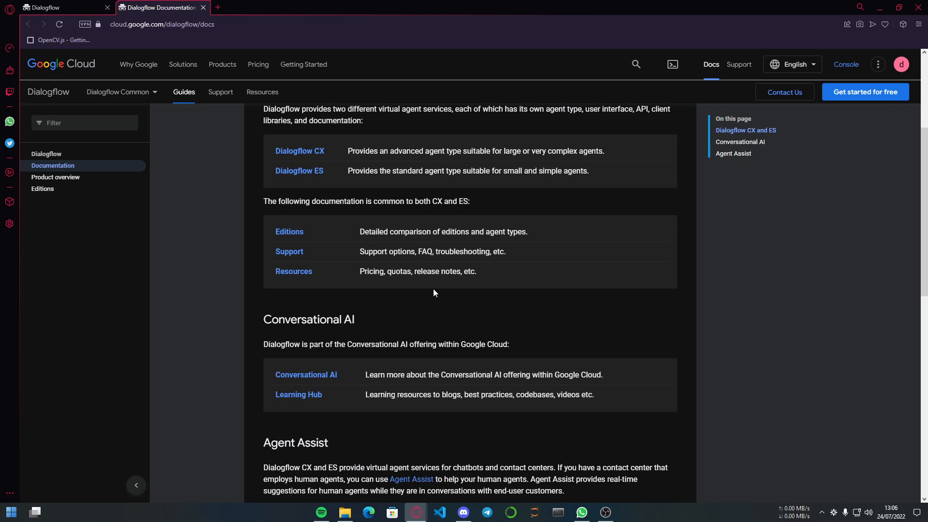
Return to the Dialogflow console and start a new agent named test-agent
click(65, 7)
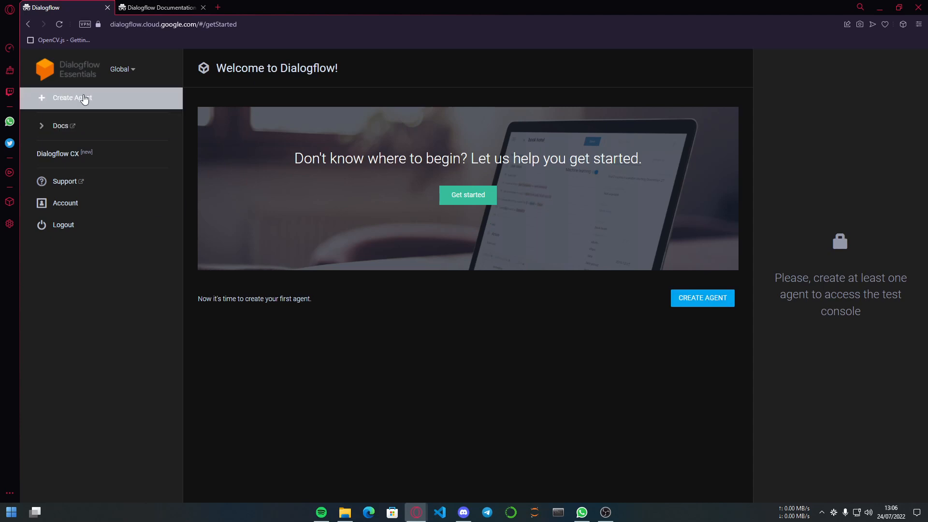
click(694, 303)
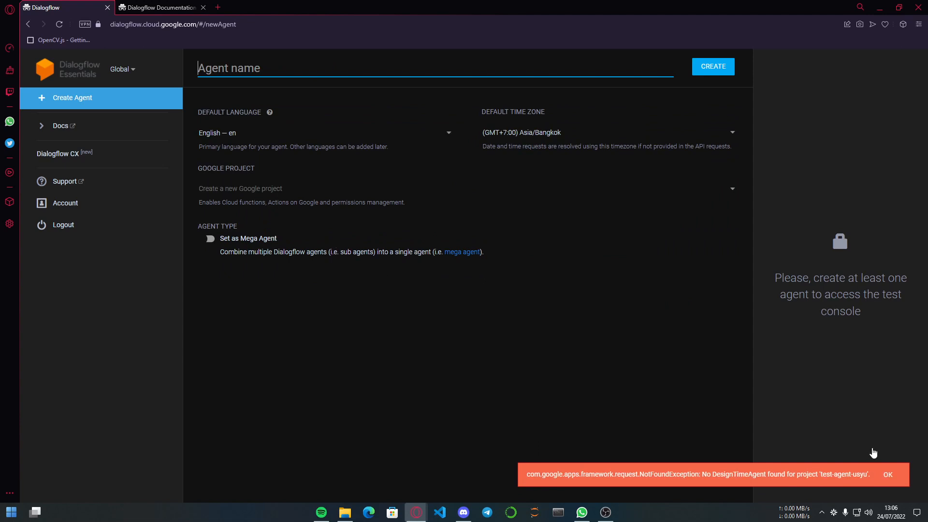
click(888, 474)
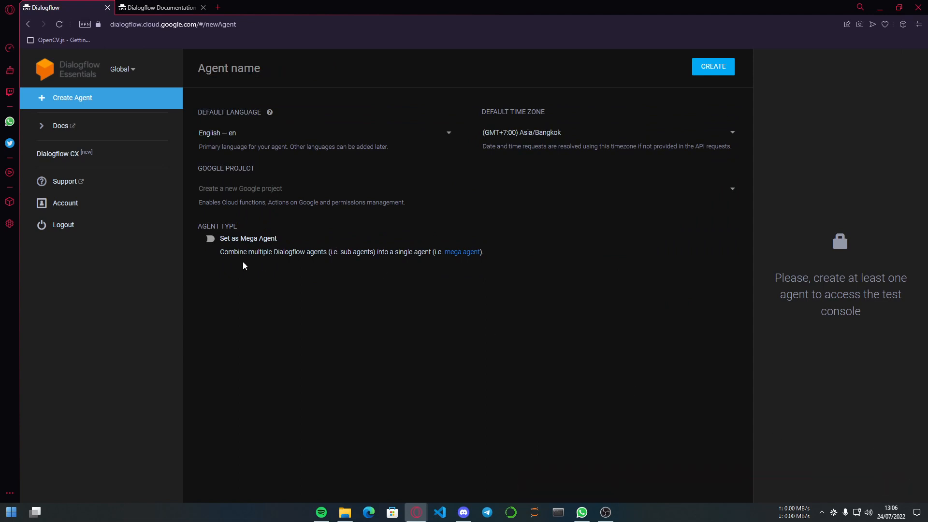
click(256, 68)
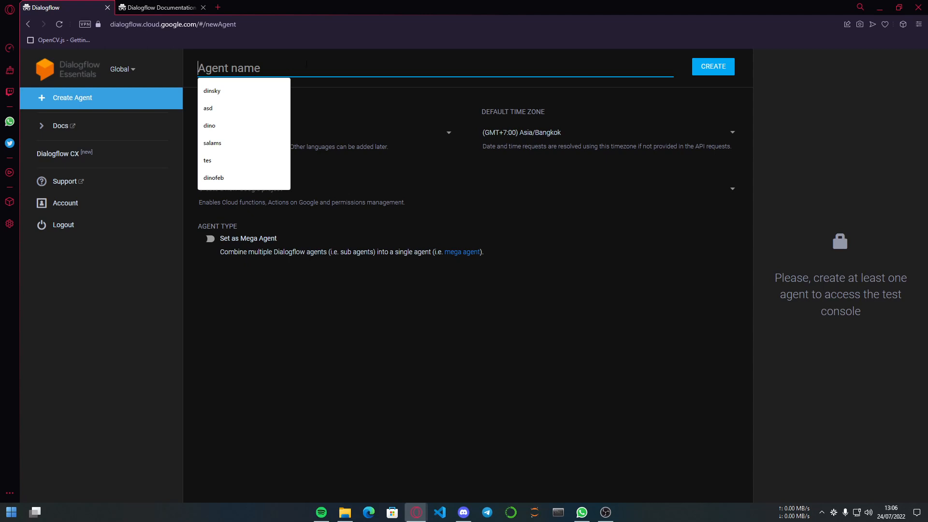
text(test-agemt)
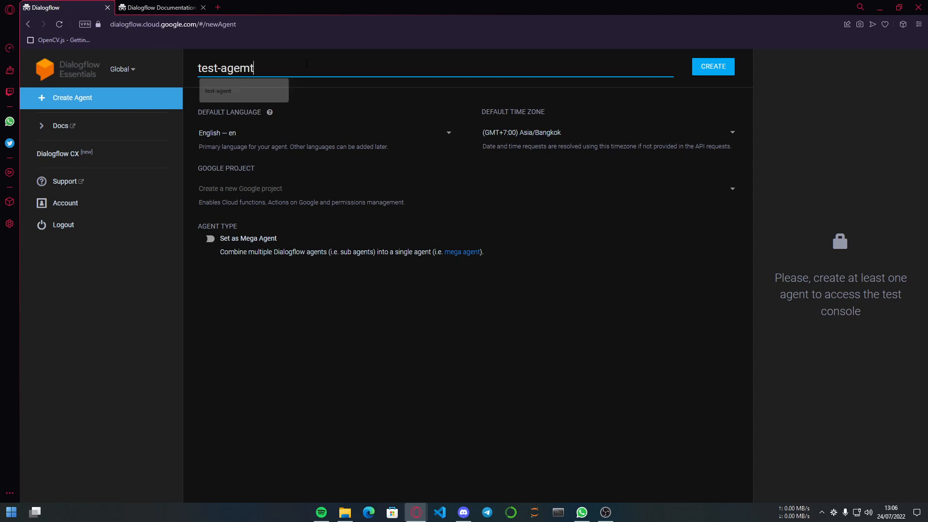
key(BackSpace)
key(BackSpace)
text(nt)
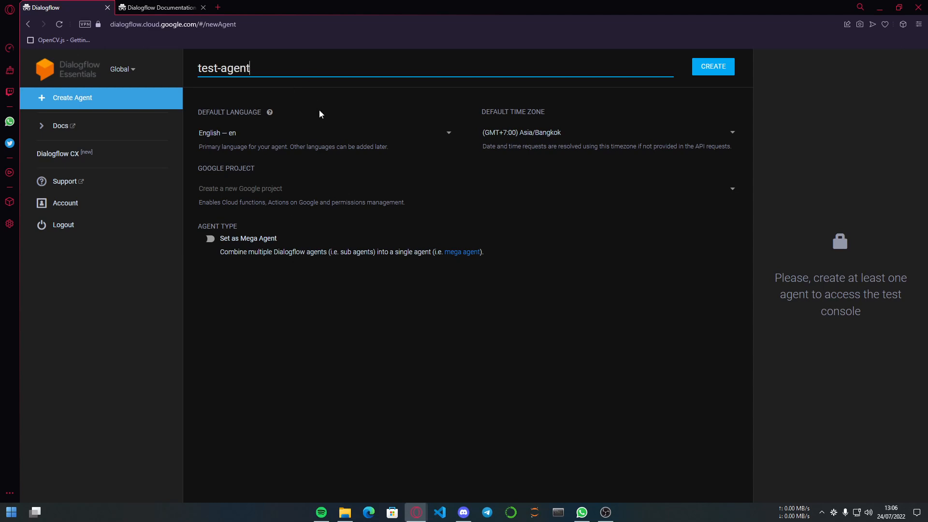
Set the new agent's default language to Indonesian – id
click(317, 133)
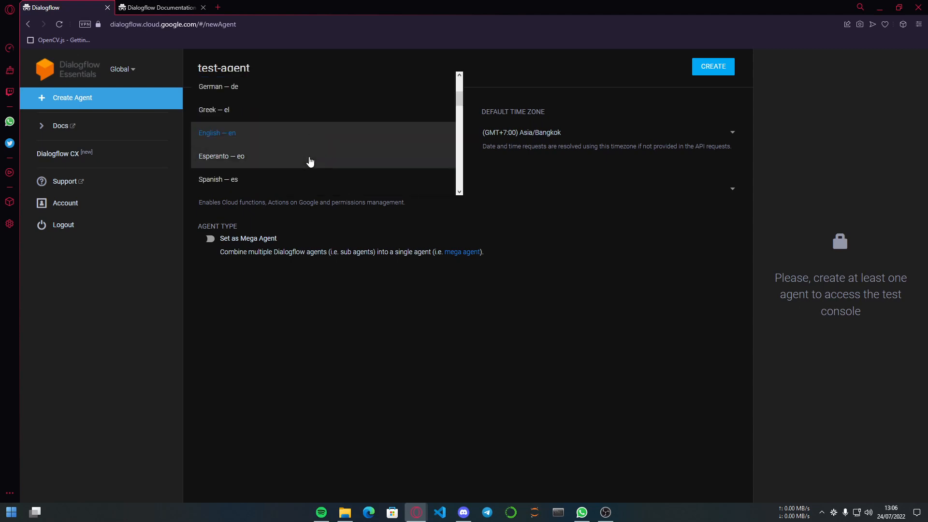
scroll(310, 161, up, 1)
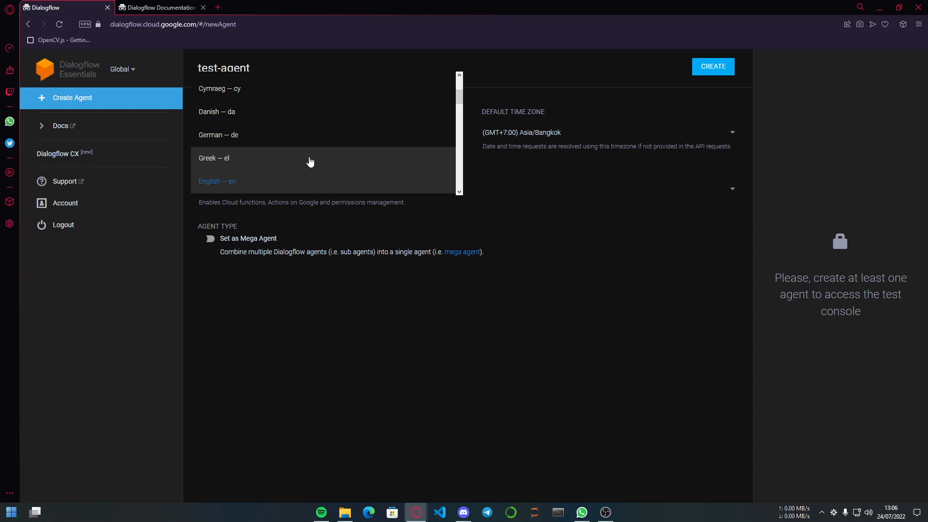
scroll(310, 161, up, 2)
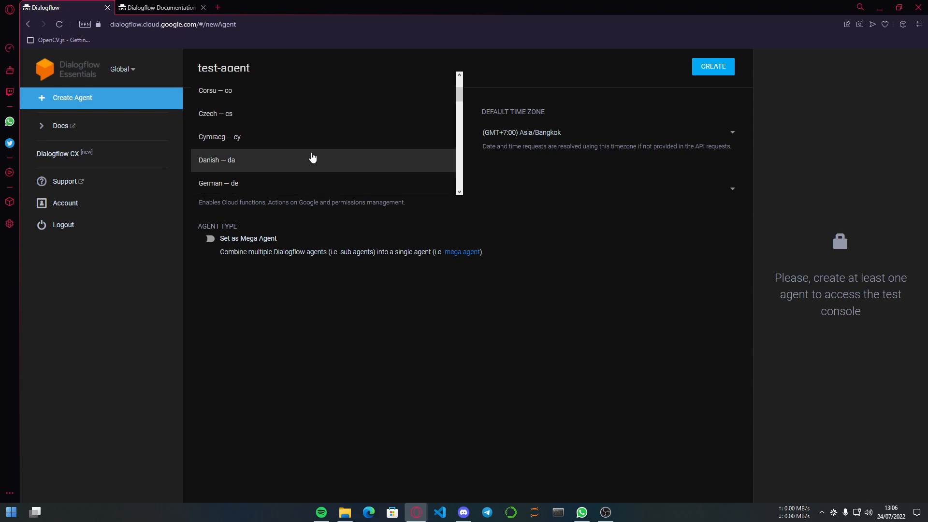
scroll(313, 157, up, 9)
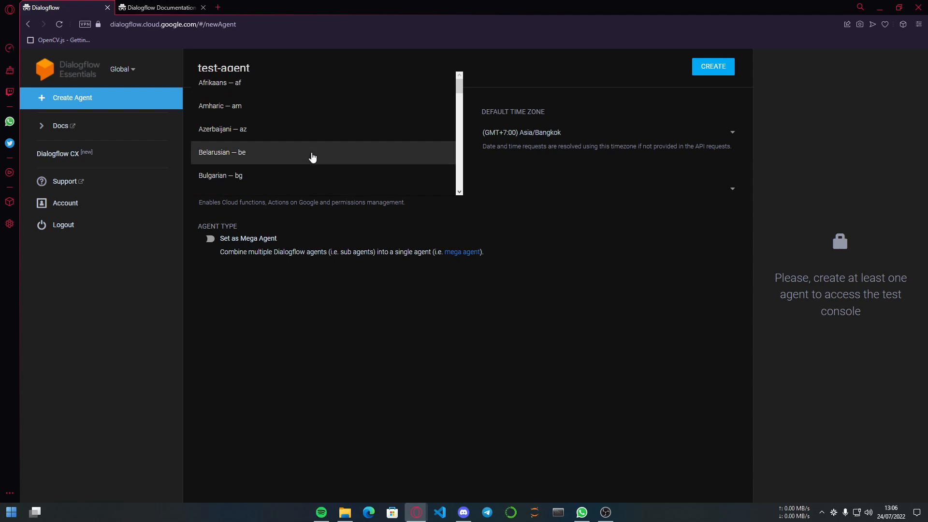
scroll(313, 157, down, 5)
scroll(312, 157, up, 5)
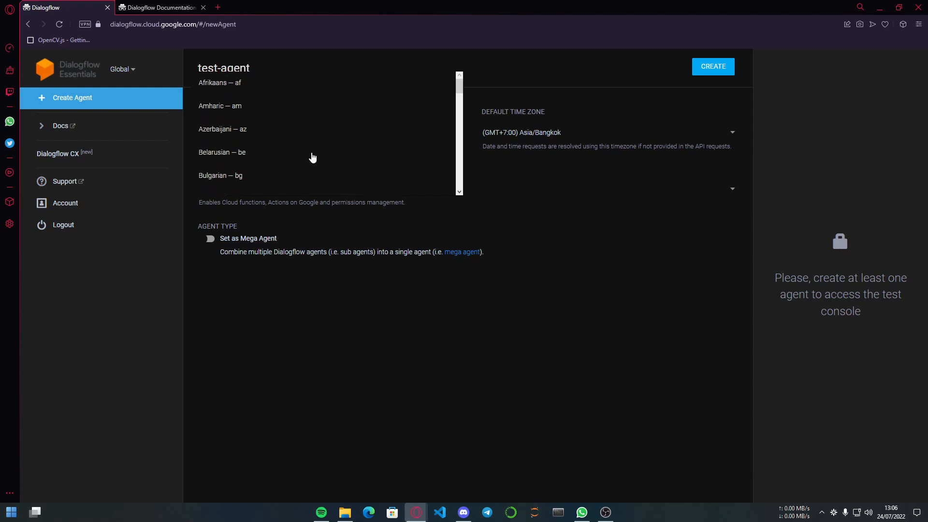
scroll(331, 136, down, 5)
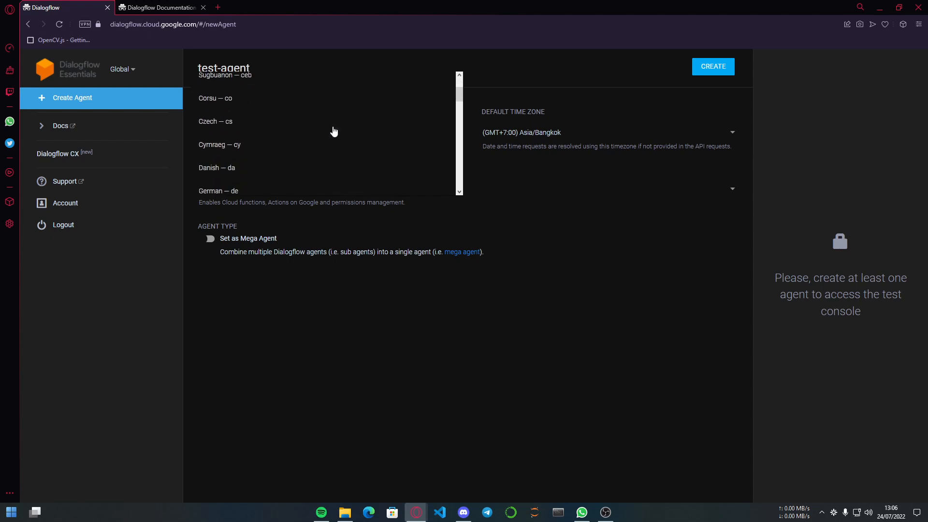
scroll(277, 160, down, 3)
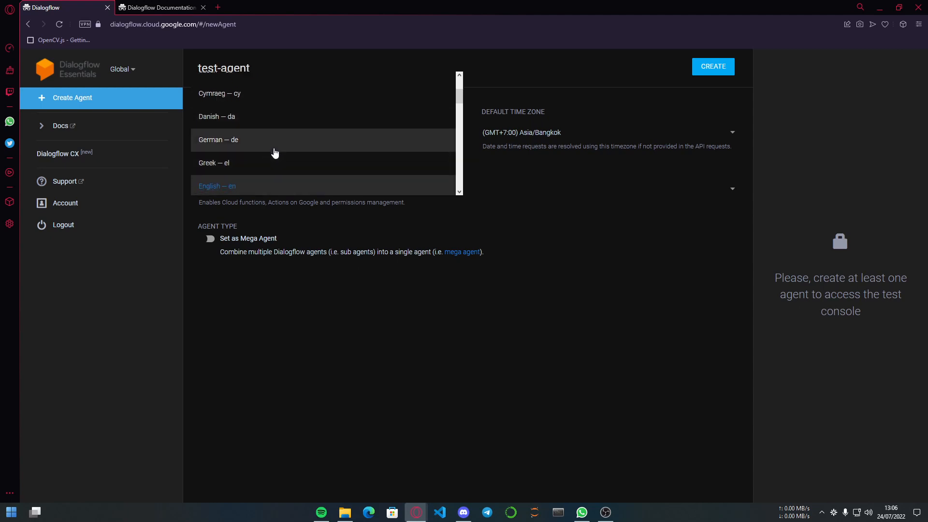
scroll(275, 153, down, 3)
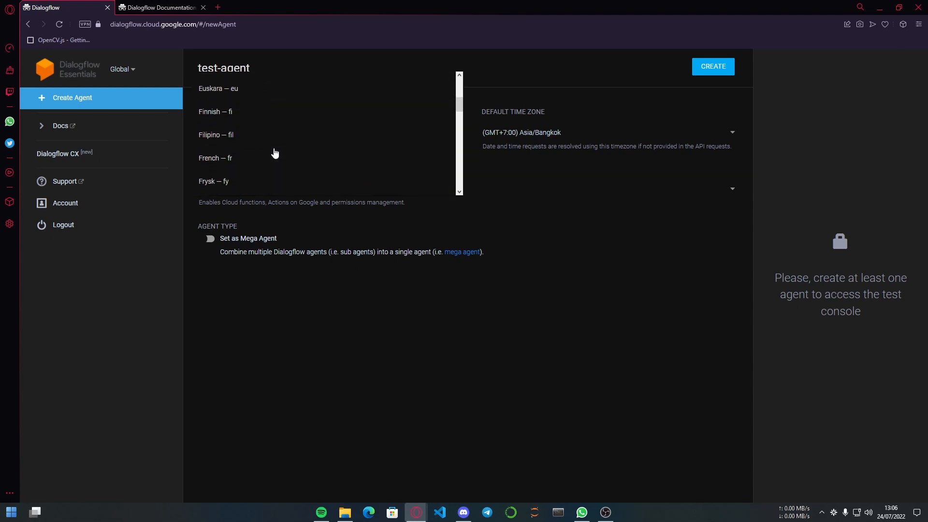
scroll(275, 153, down, 4)
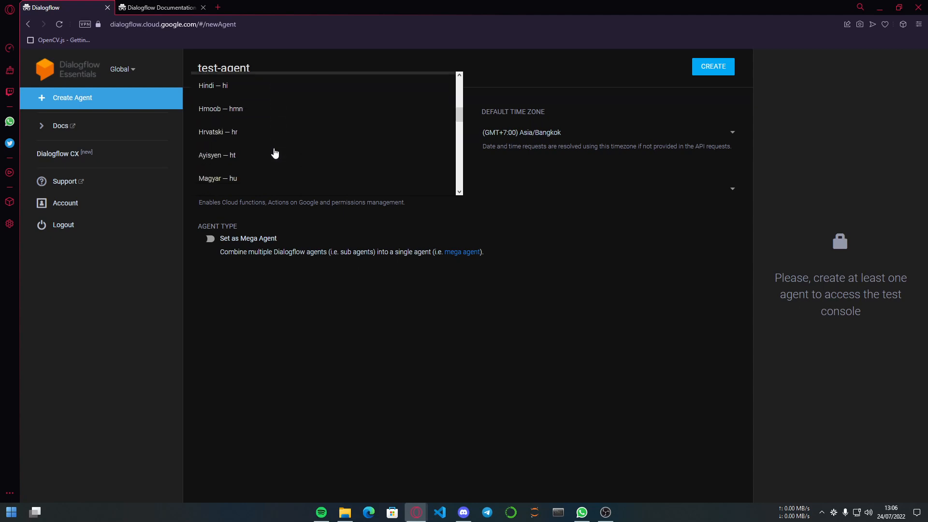
scroll(274, 153, down, 4)
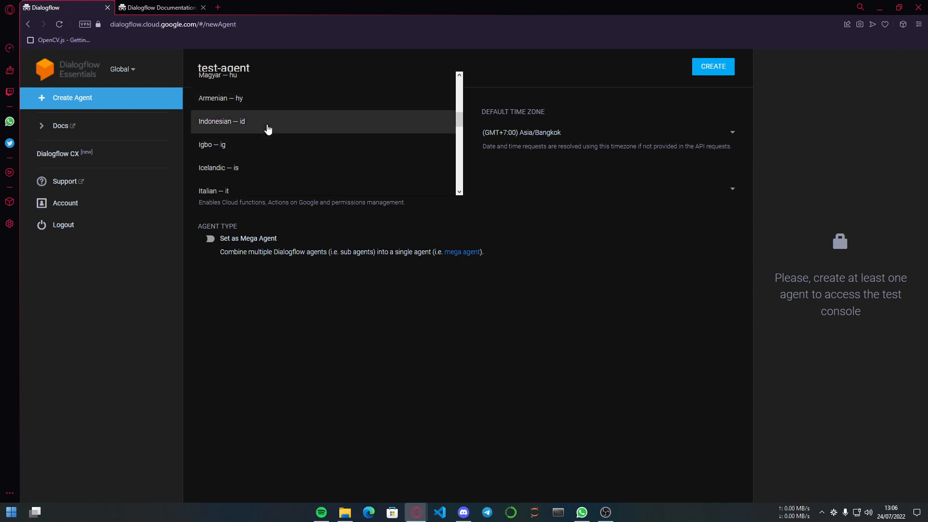
scroll(267, 128, down, 4)
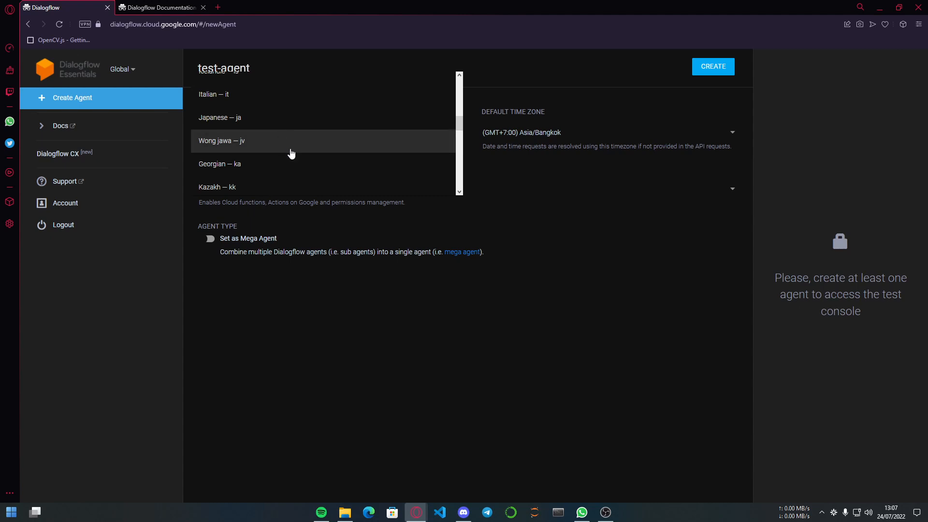
scroll(291, 154, up, 2)
scroll(290, 155, up, 1)
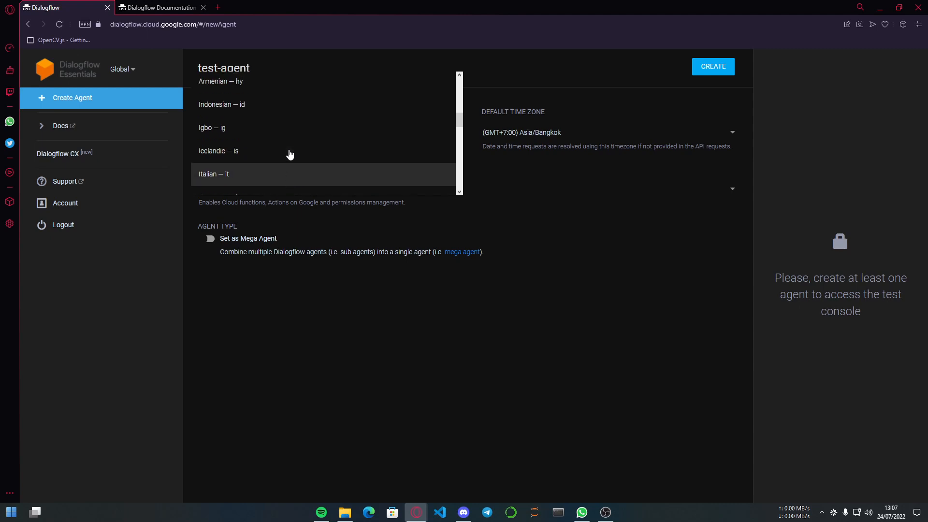
scroll(289, 160, up, 1)
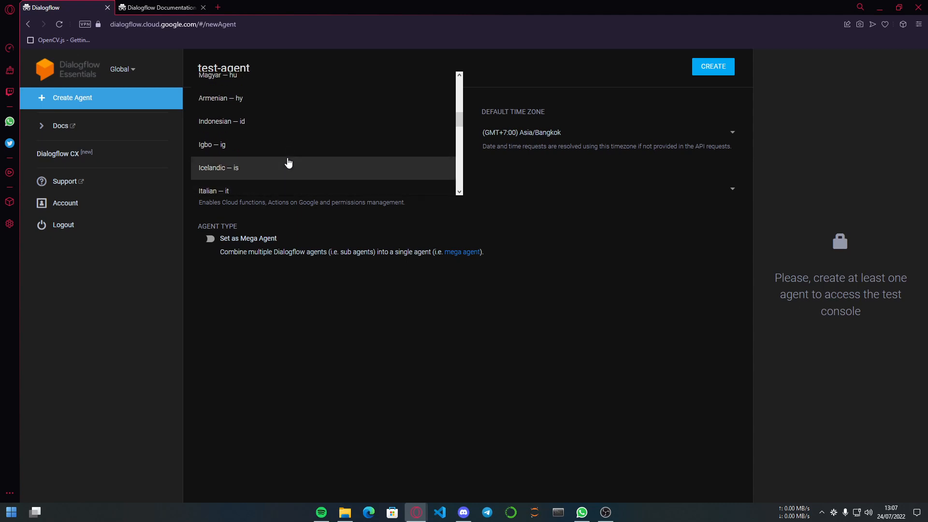
click(289, 123)
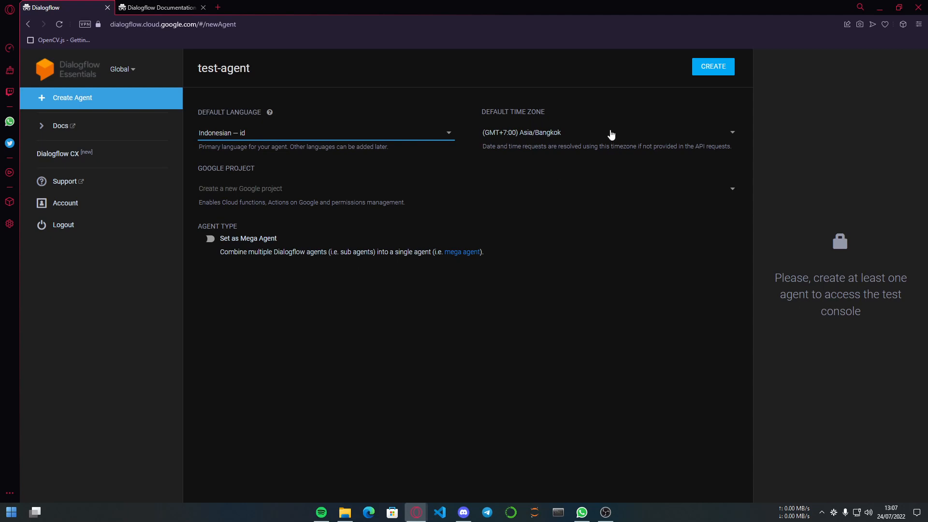
Choose to create a new Google project for the agent and create the agent
click(341, 189)
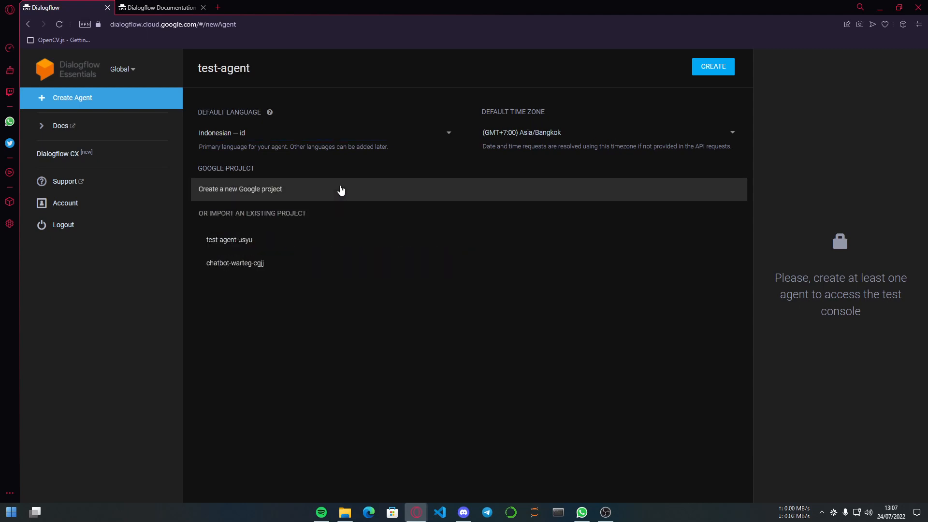
click(302, 199)
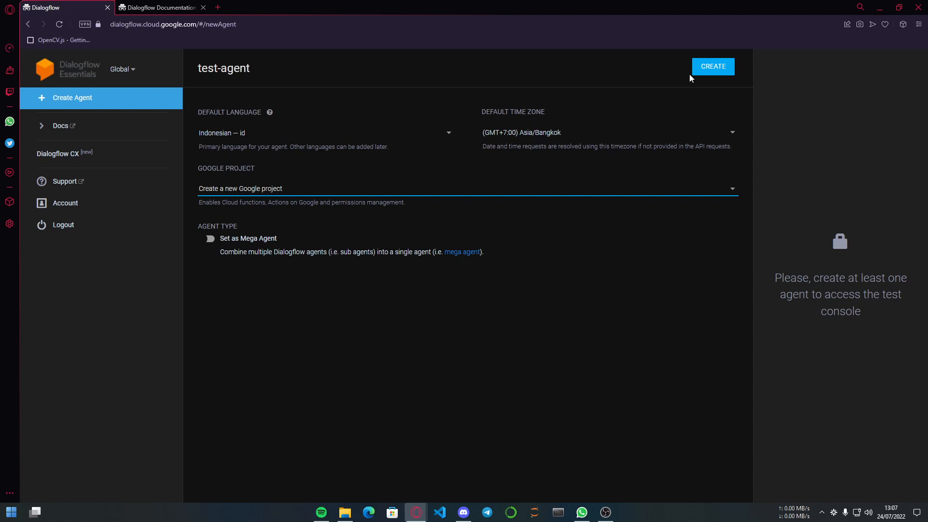
click(712, 69)
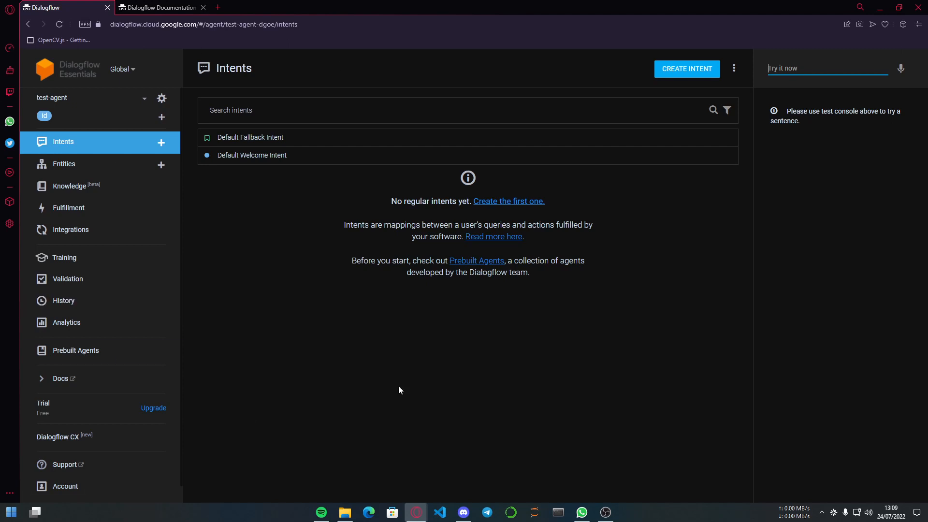
Look over the test-agent's Entities, Knowledge and Fulfillment pages
click(120, 170)
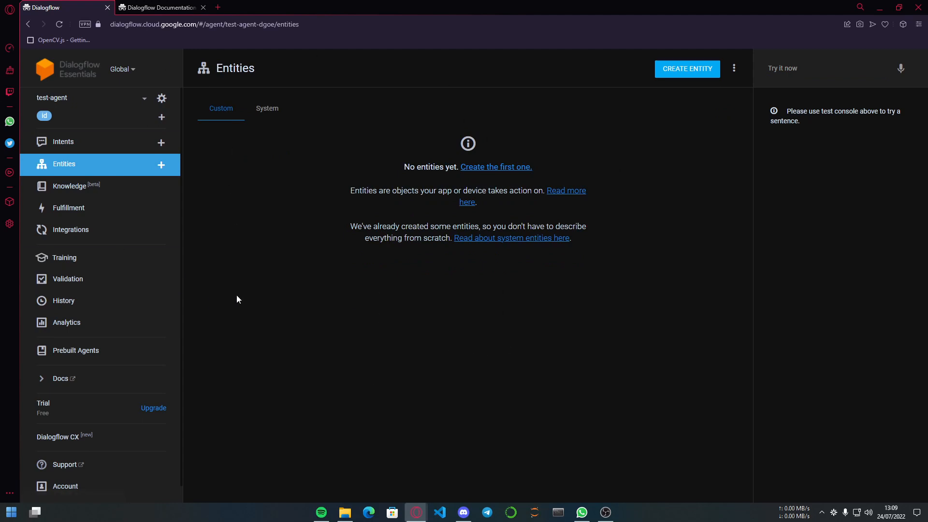
click(81, 194)
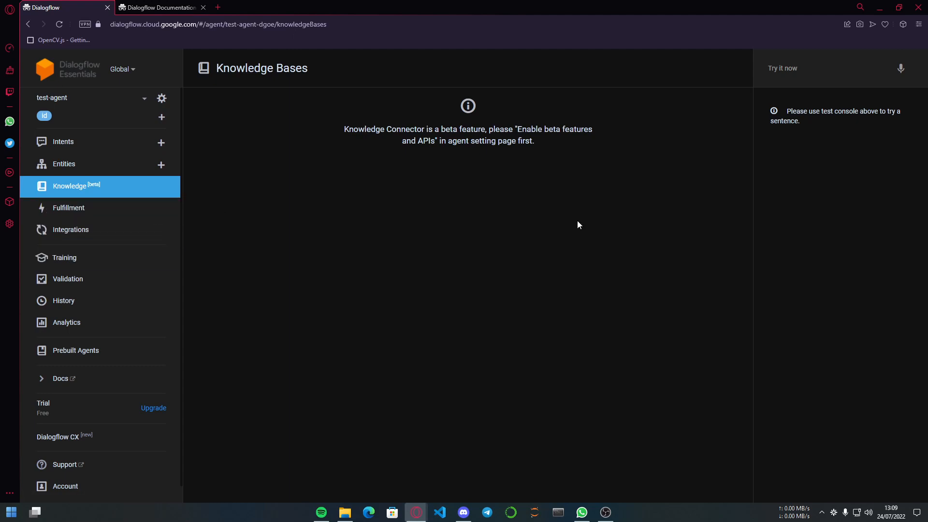
click(90, 210)
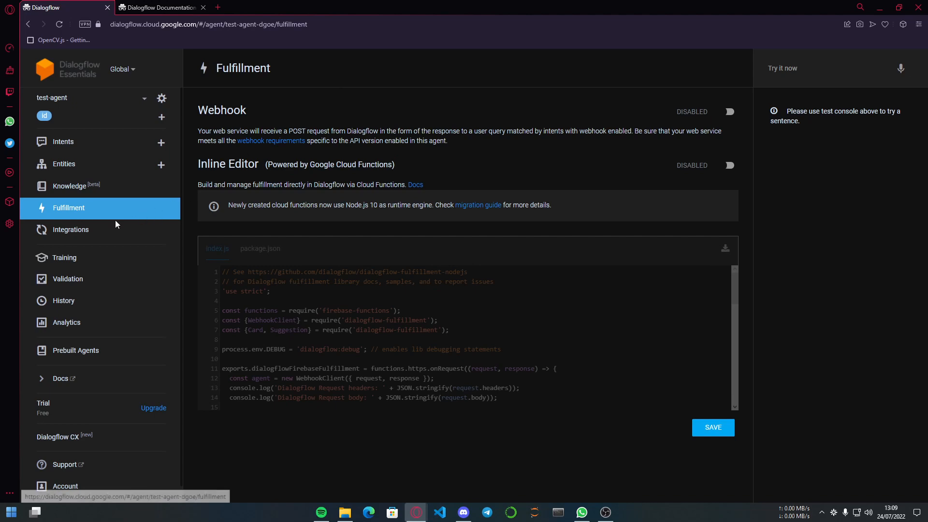
Examine the available integrations for the agent, from one-click telephony and telephony to text-based and open-source channels
click(70, 230)
scroll(368, 295, down, 3)
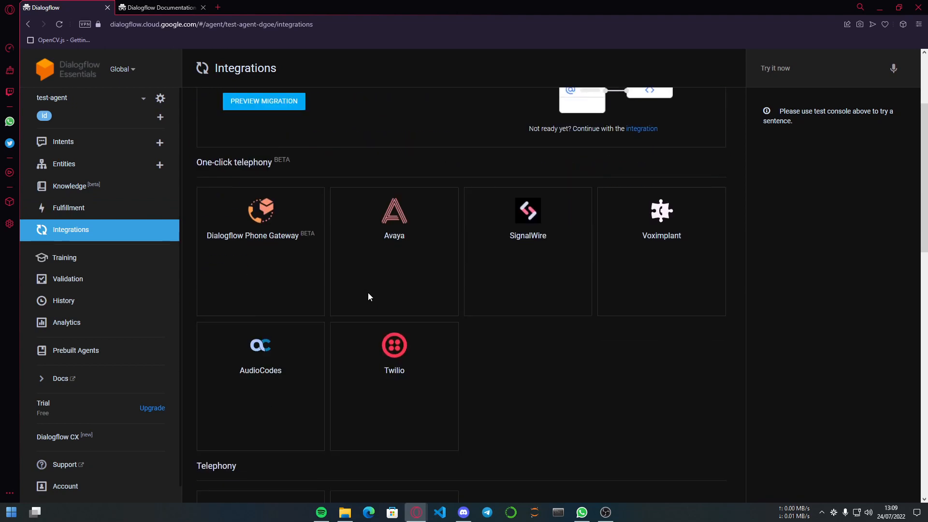
scroll(369, 297, down, 2)
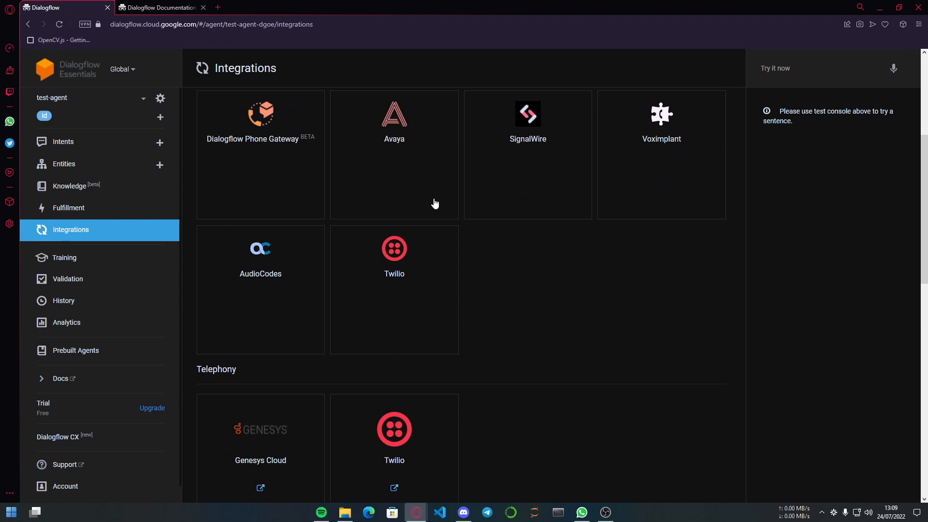
scroll(454, 328, down, 1)
scroll(462, 328, down, 5)
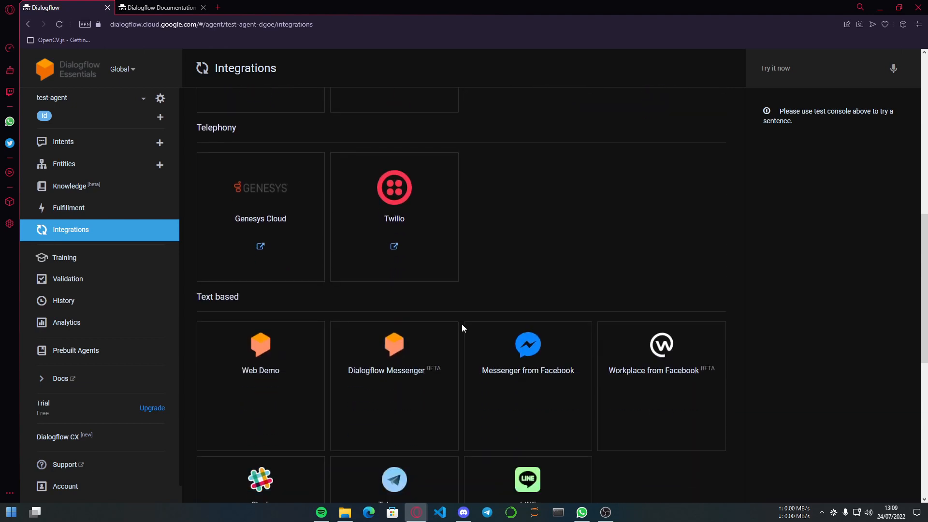
scroll(462, 328, up, 1)
scroll(238, 350, down, 1)
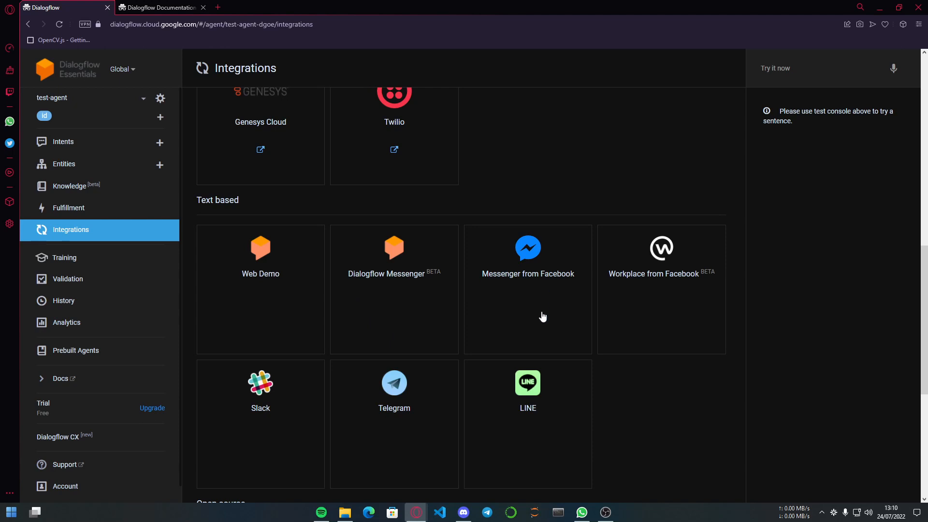
scroll(506, 393, down, 1)
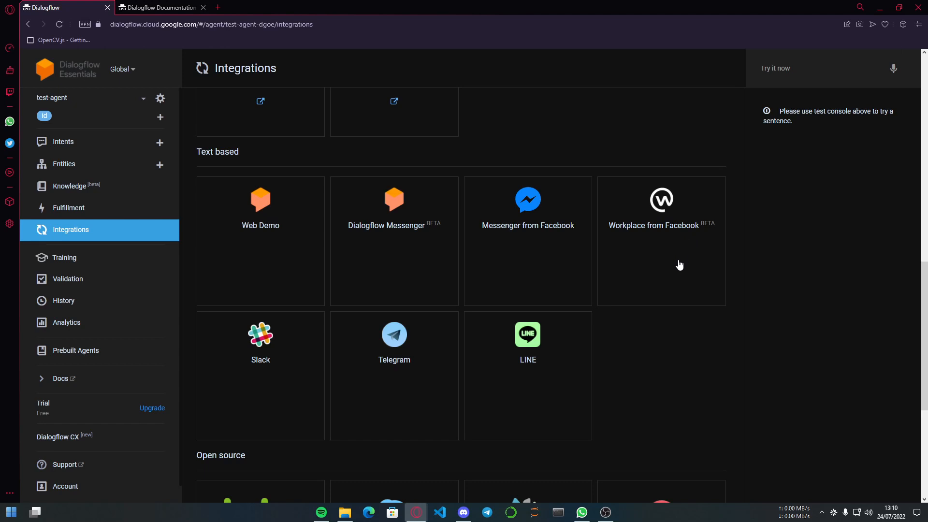
scroll(719, 250, down, 2)
scroll(513, 380, down, 1)
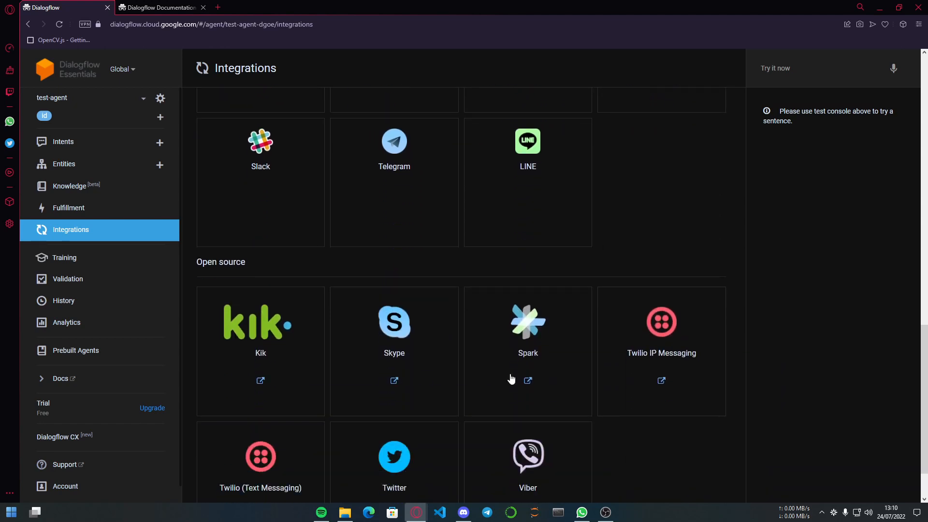
scroll(593, 374, down, 1)
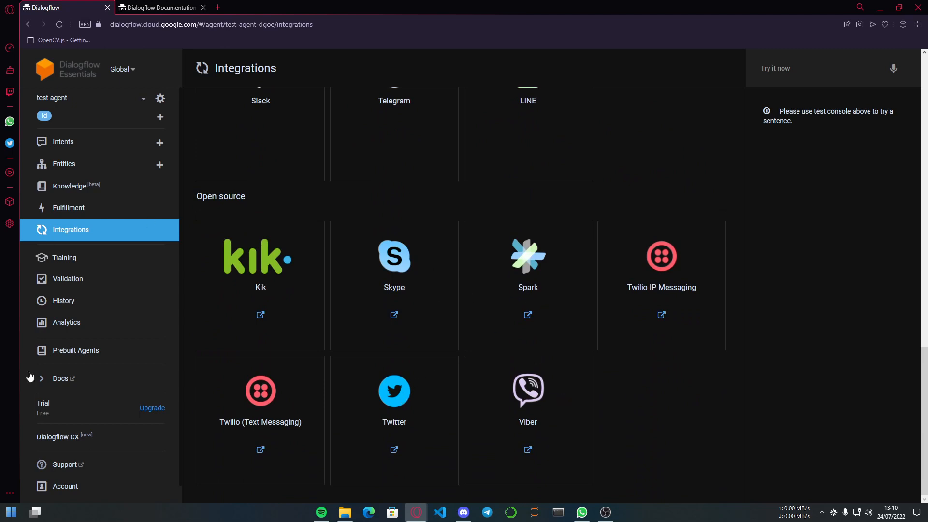
scroll(574, 317, up, 4)
scroll(425, 375, up, 4)
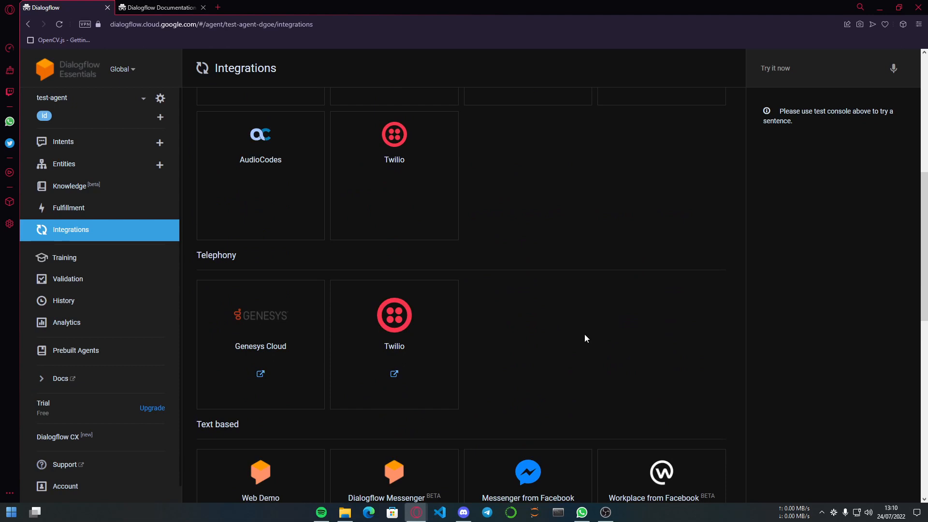
scroll(586, 338, up, 3)
scroll(582, 269, down, 6)
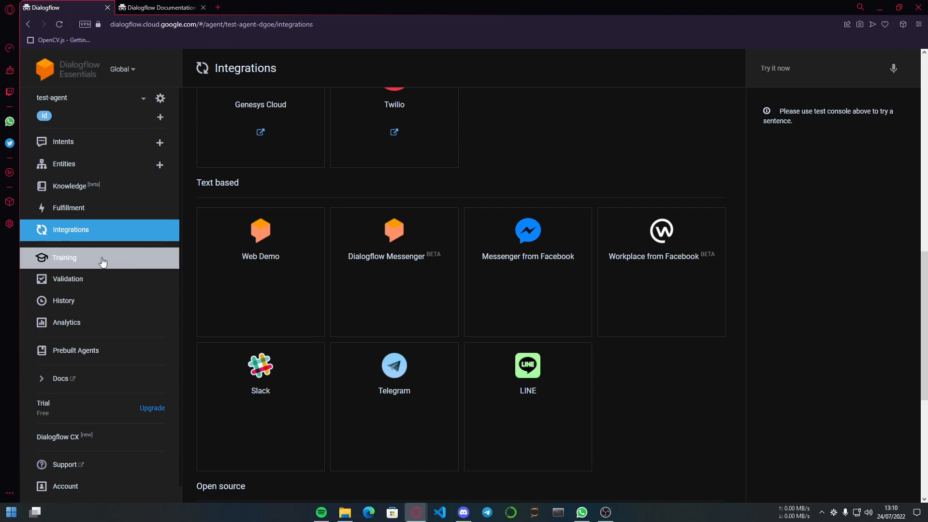
Look over the agent's Training page and read the notice on its Validation page
click(102, 261)
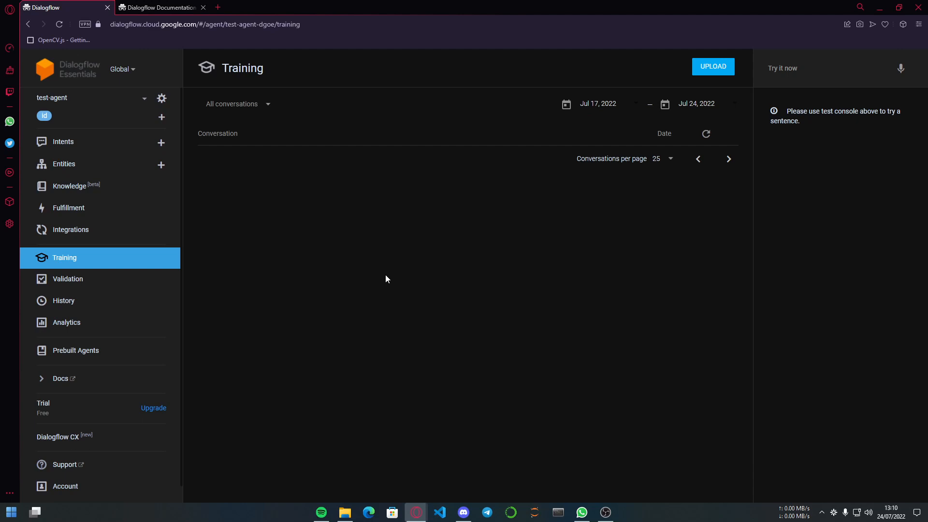
click(100, 281)
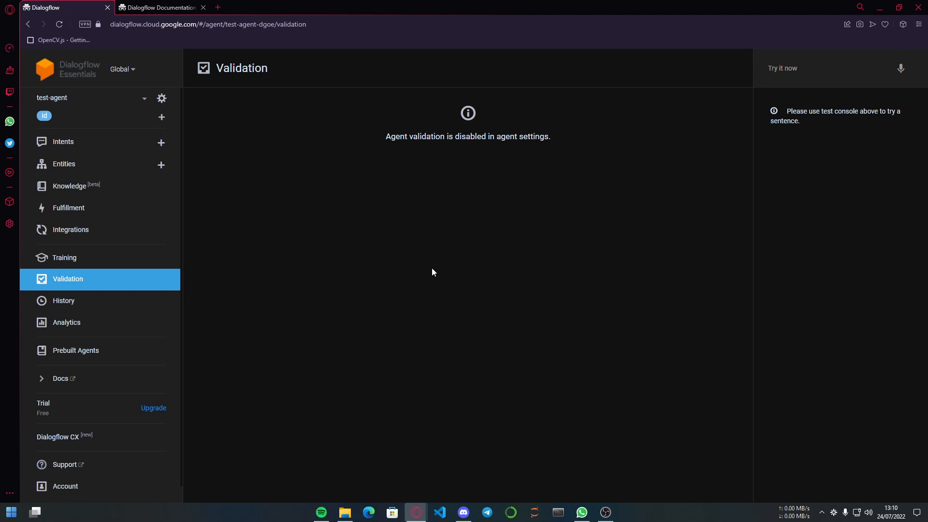
drag(385, 137, 544, 137)
Enable automatic agent validation on training in test-agent's ML settings and train the agent
click(162, 99)
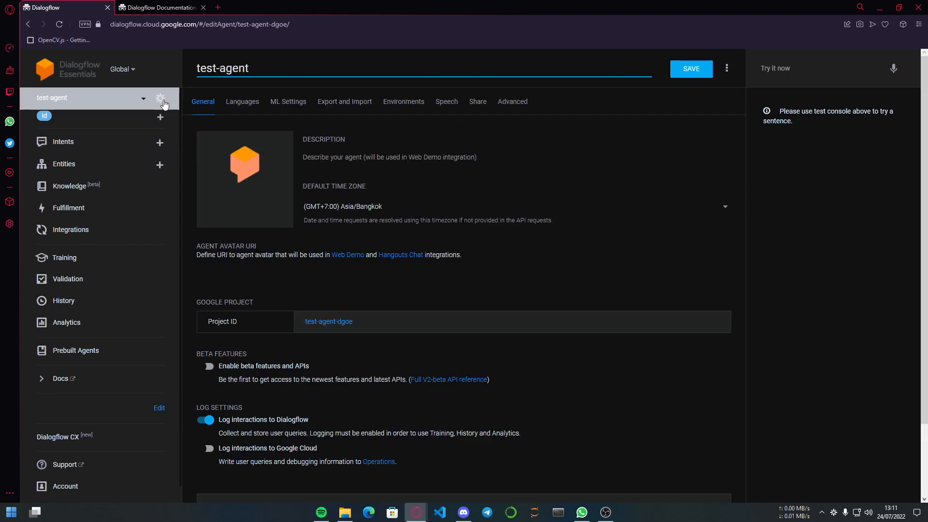
click(288, 103)
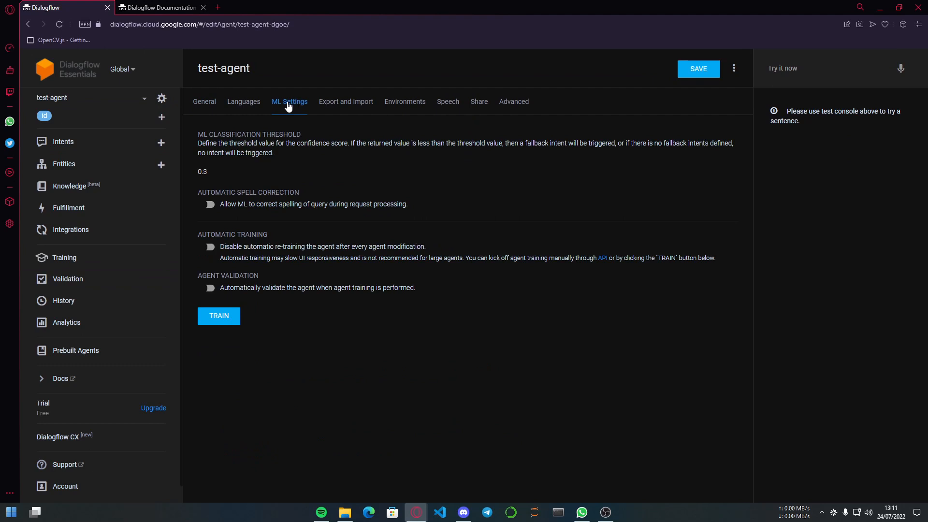
click(210, 288)
click(224, 322)
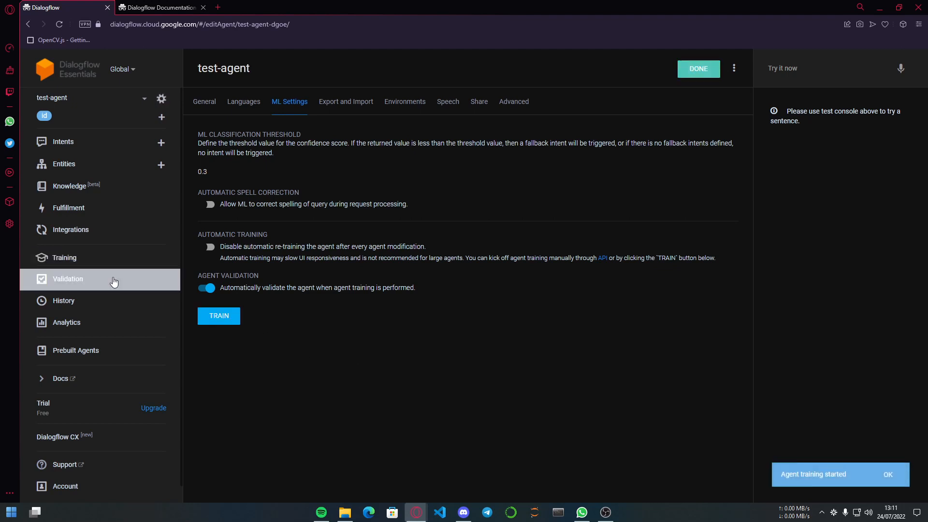
click(886, 475)
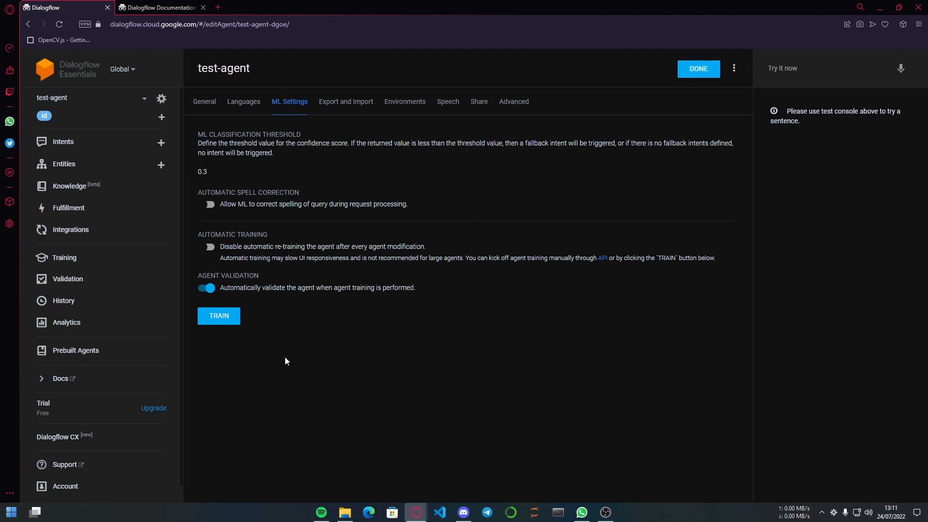
Examine the agent's validation results and read the issue reported for the Default Fallback Intent
click(110, 276)
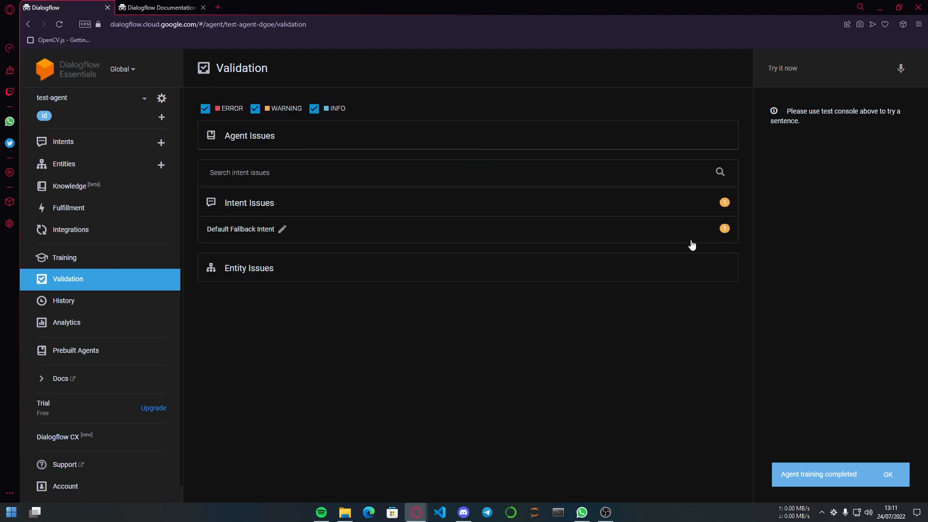
click(884, 476)
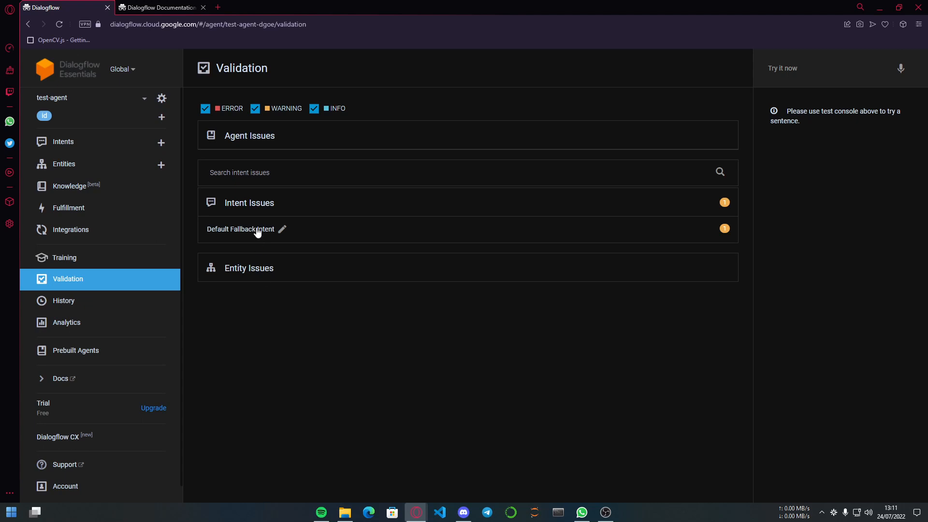
click(99, 148)
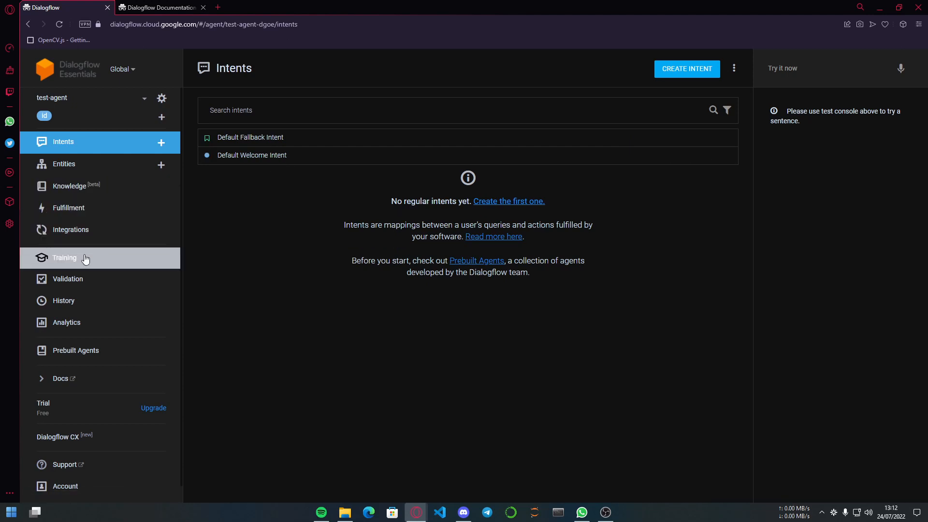
click(79, 279)
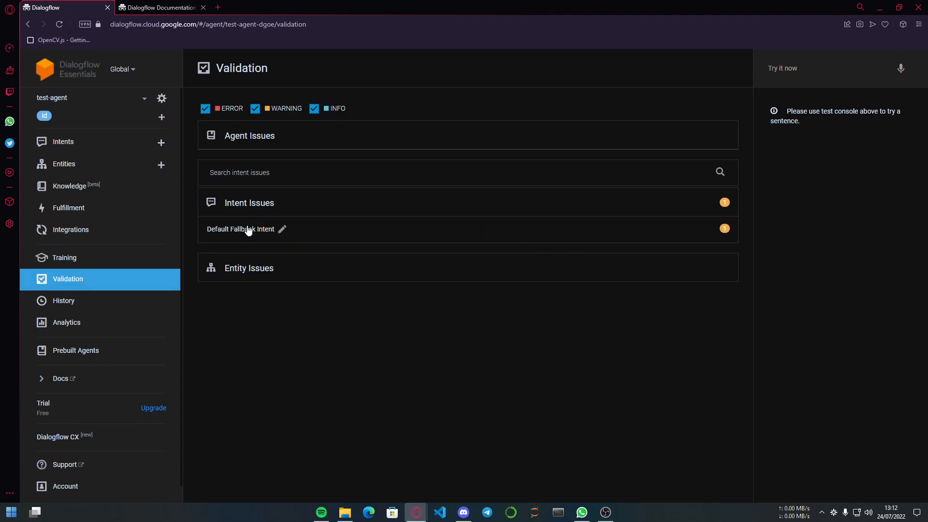
click(248, 231)
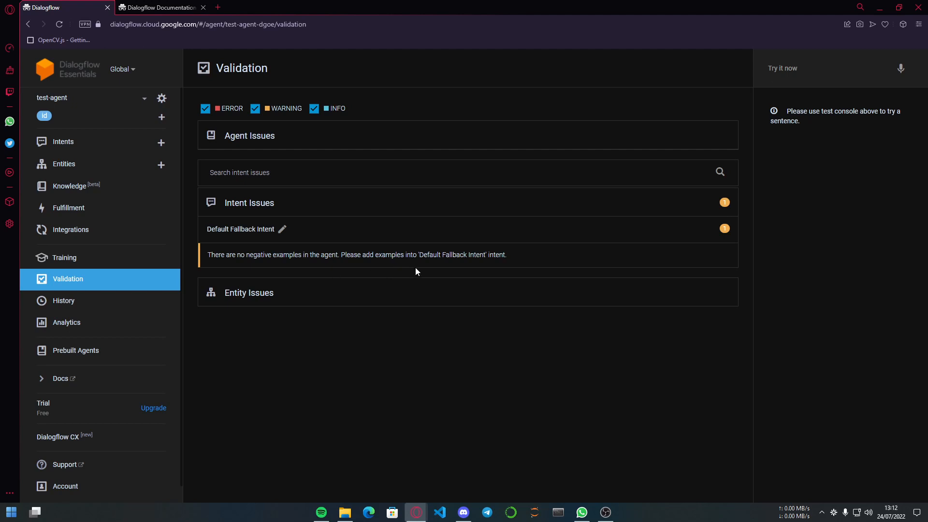
drag(208, 257, 434, 255)
click(434, 255)
Look over the agent's History, Analytics and Prebuilt Agents pages
click(117, 302)
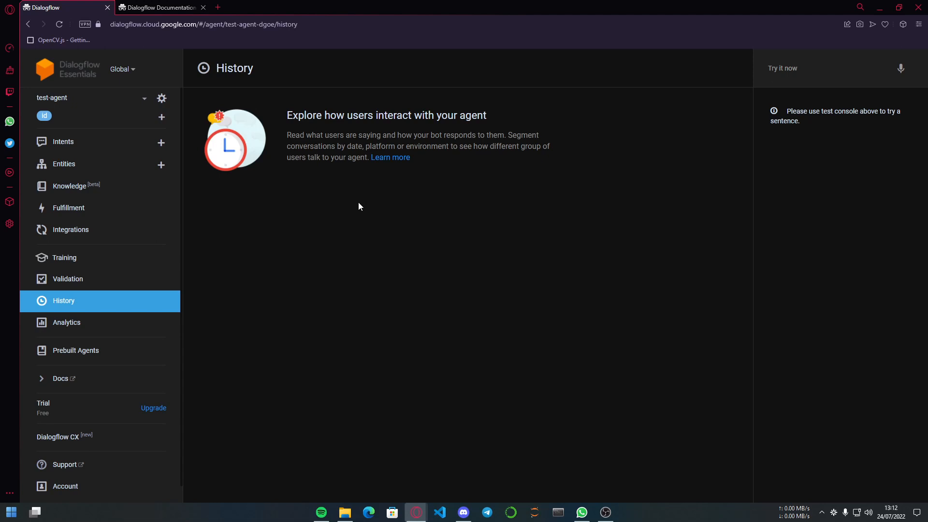
click(141, 324)
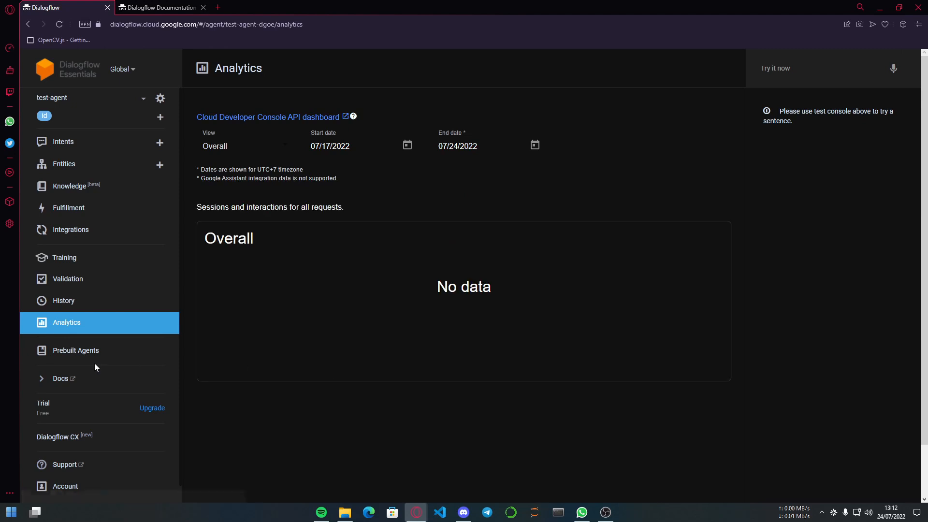
scroll(94, 364, down, 1)
click(90, 344)
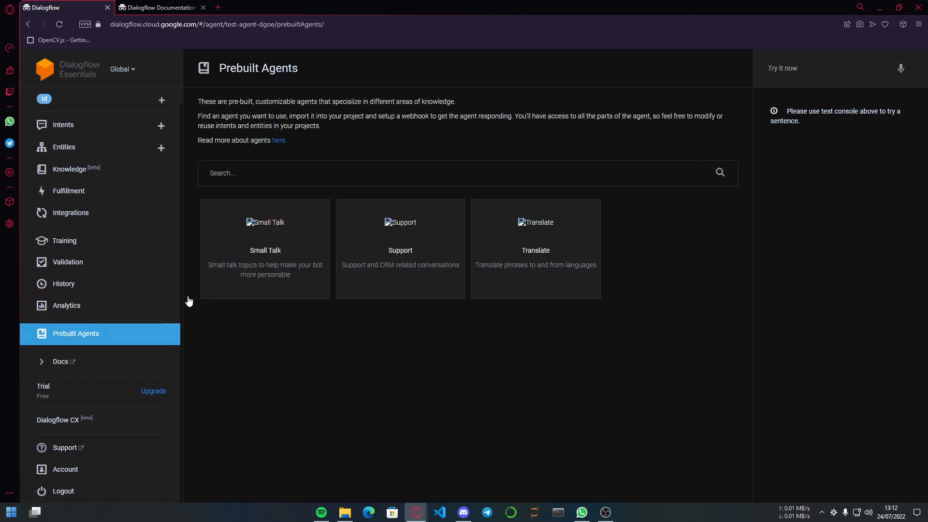
scroll(92, 190, up, 1)
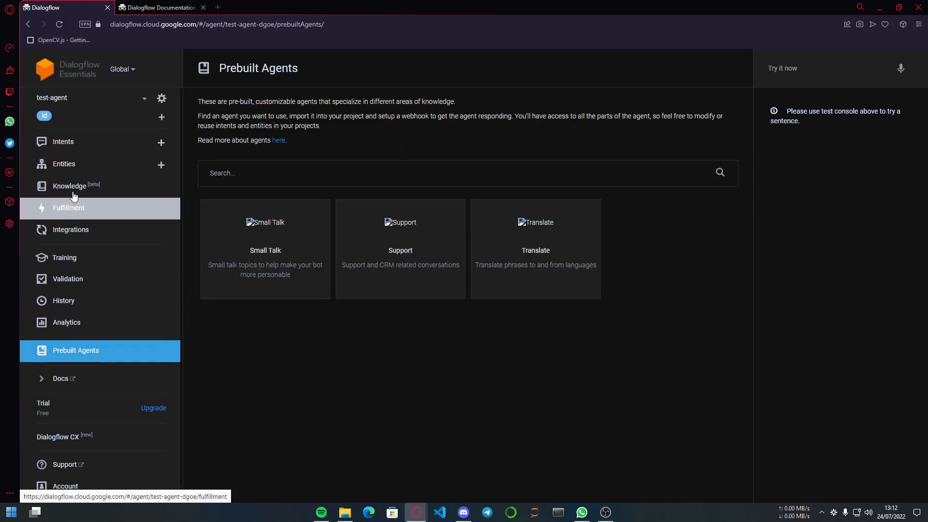
Open the Default Welcome Intent from the agent's intents and look over its training phrases, action and text responses
click(94, 152)
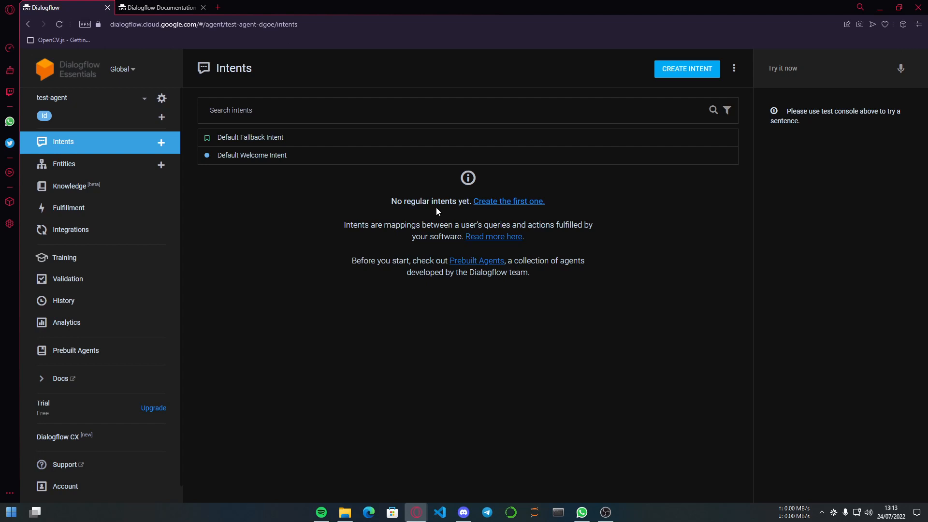
click(249, 159)
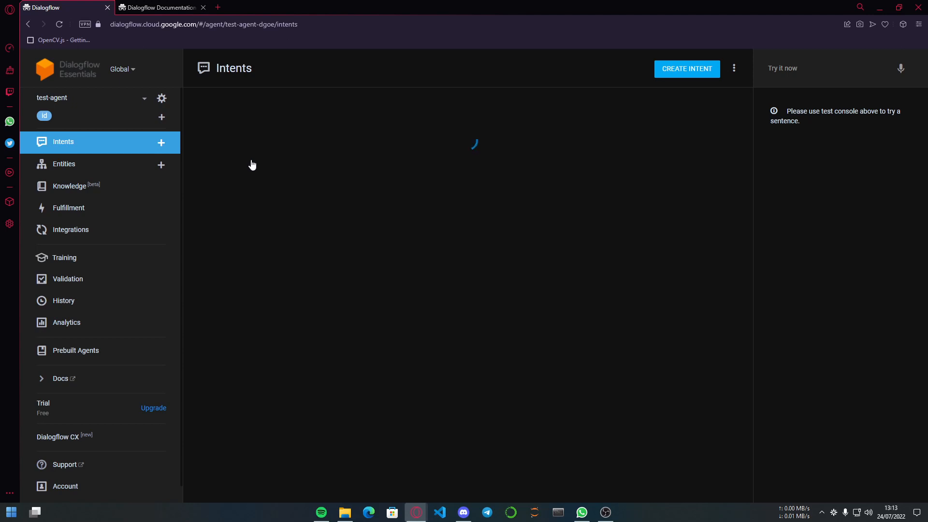
scroll(385, 299, down, 2)
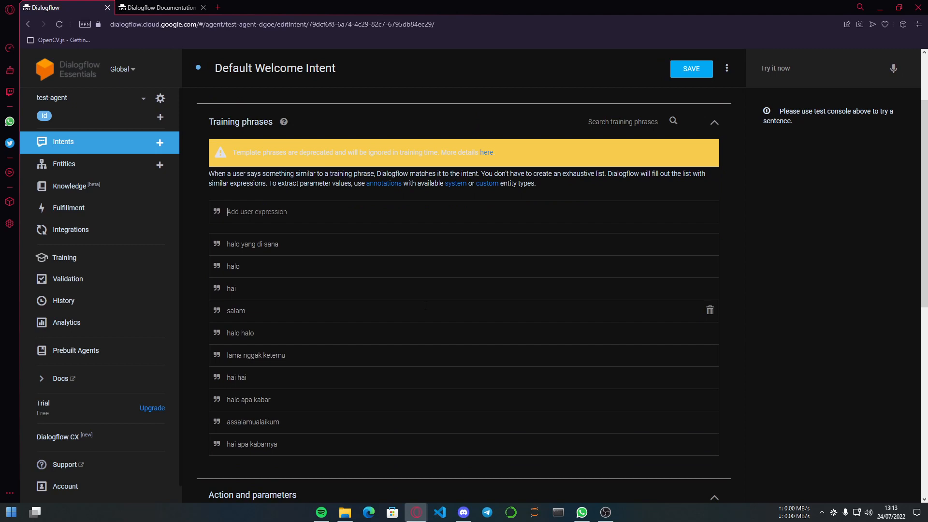
scroll(426, 305, up, 1)
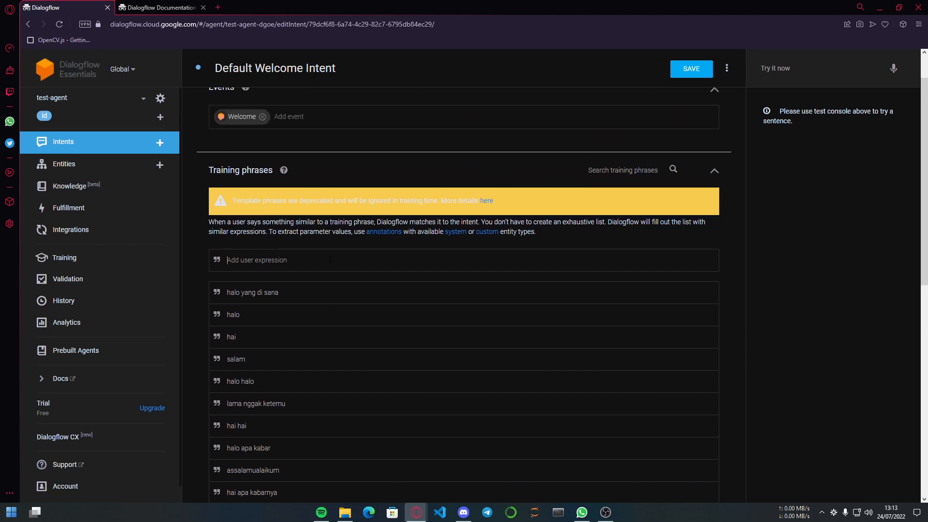
scroll(331, 260, up, 1)
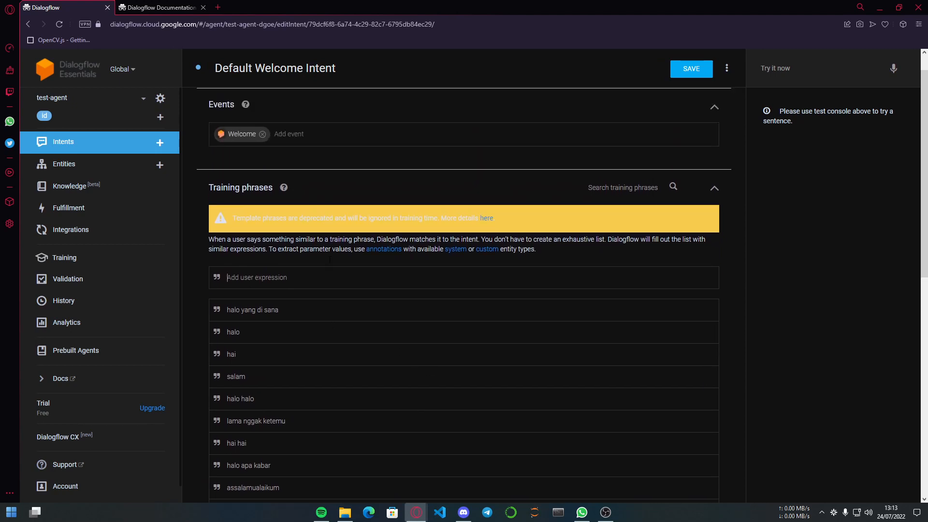
scroll(290, 269, down, 1)
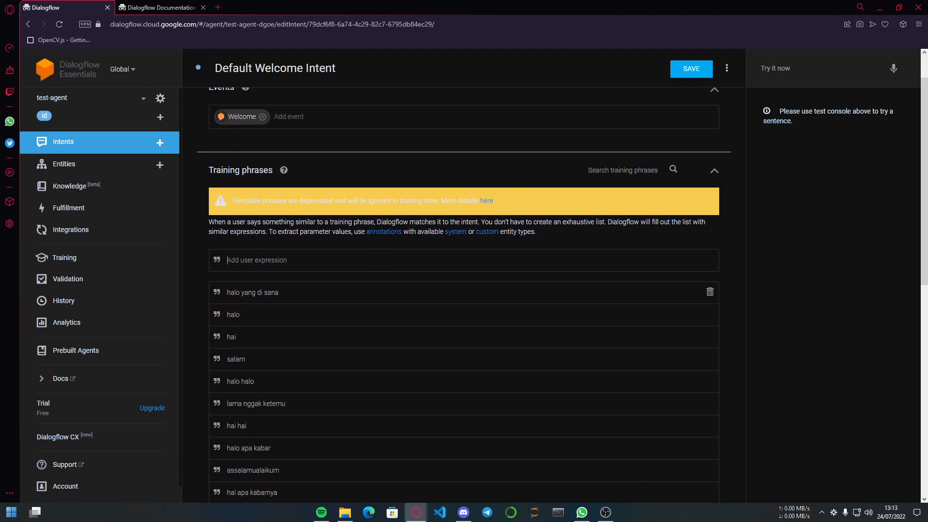
scroll(278, 261, down, 2)
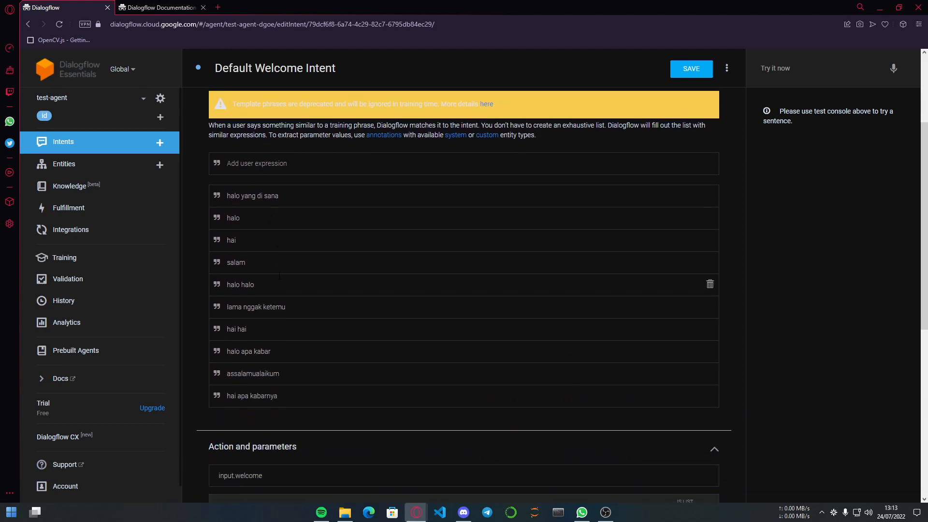
scroll(298, 281, down, 6)
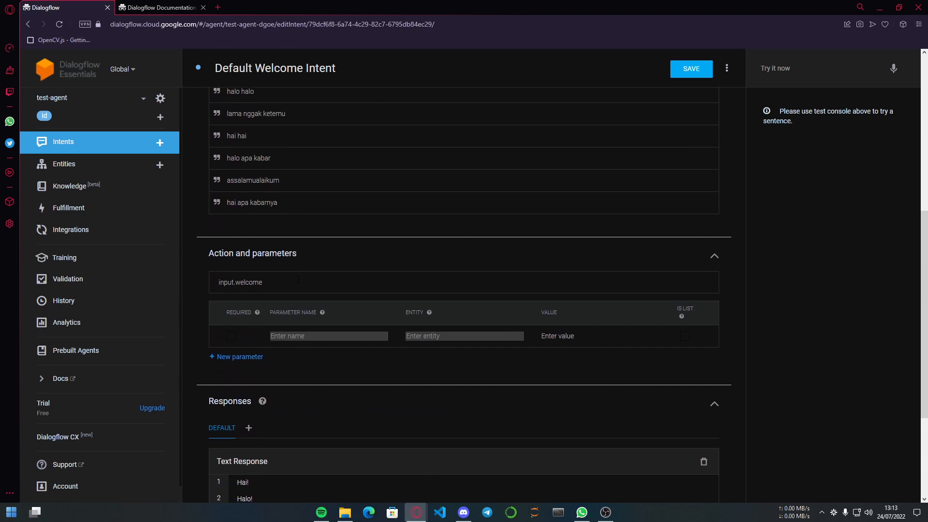
scroll(268, 389, down, 1)
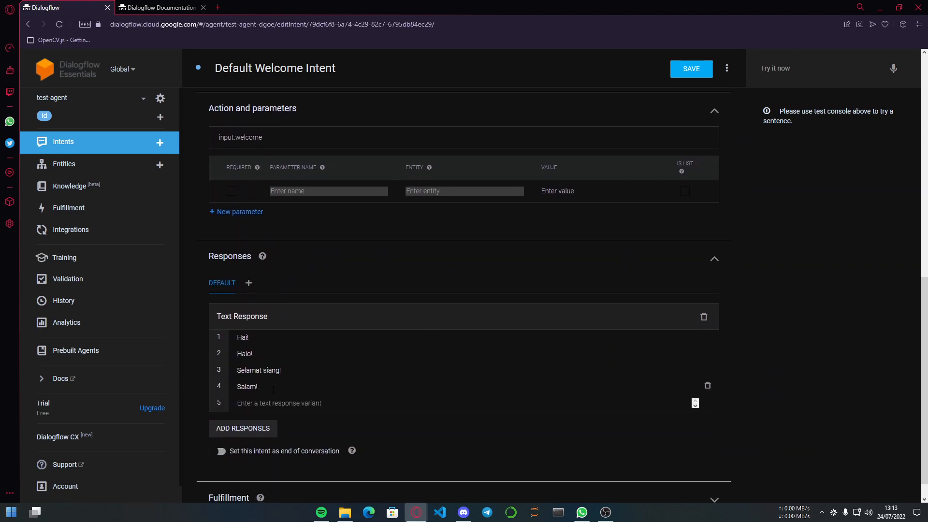
scroll(272, 389, up, 8)
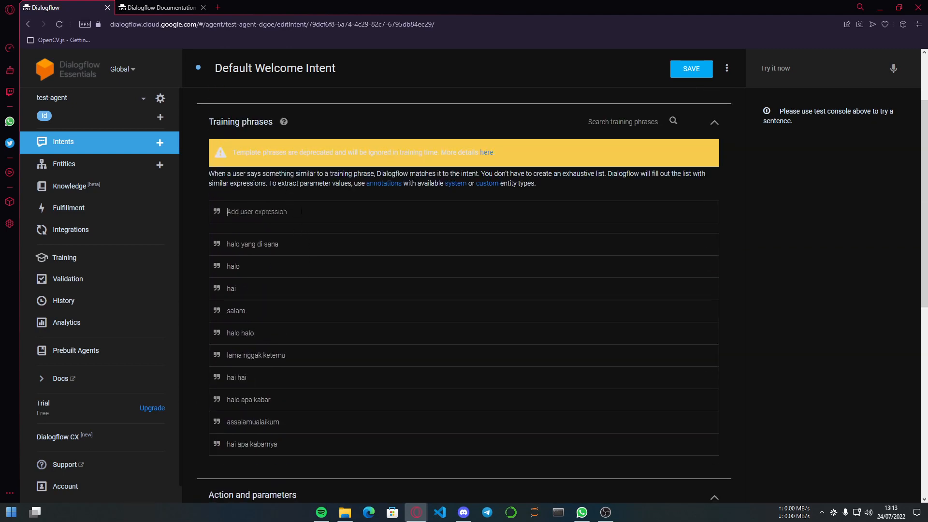
Examine the Default Welcome Intent's individual training phrases, including "lama nggak ketemu", "hai hai" and "hai apa kabarnya"
click(300, 210)
scroll(711, 266, up, 1)
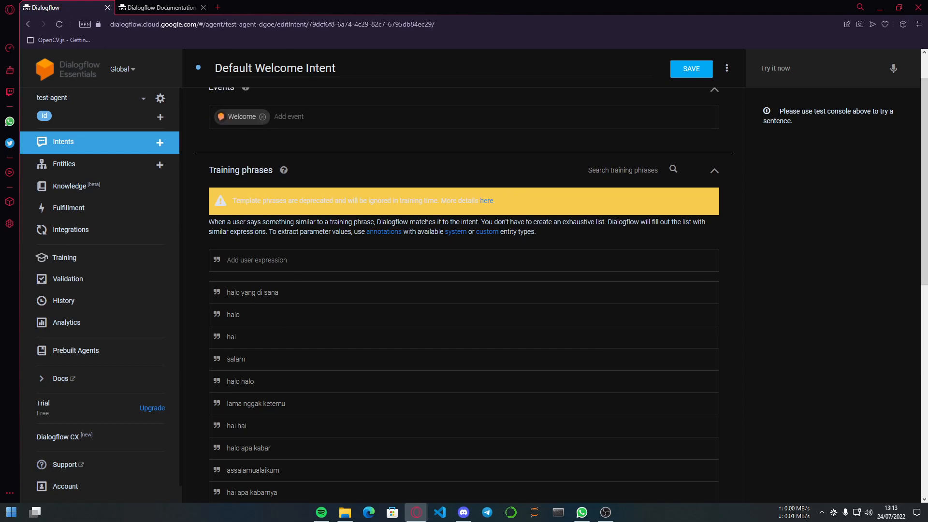
scroll(322, 202, down, 2)
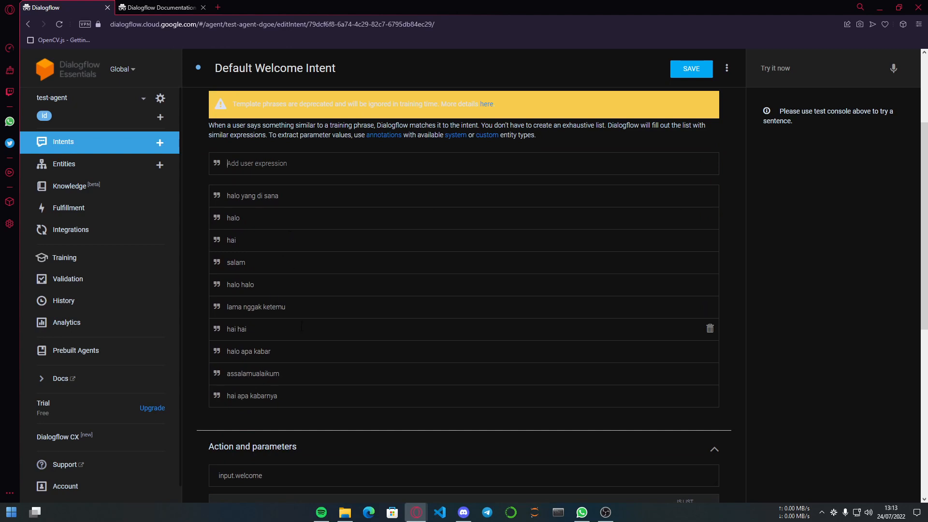
mouse_move(292, 307)
mouse_down()
mouse_move(205, 309)
mouse_move(283, 308)
mouse_up()
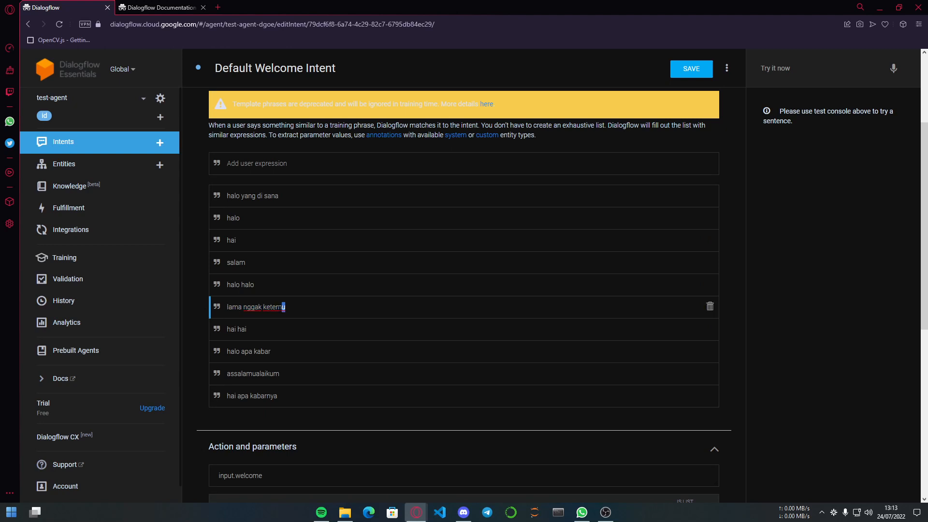
click(262, 329)
scroll(247, 215, up, 1)
drag(293, 395, 318, 397)
scroll(293, 289, up, 1)
click(297, 213)
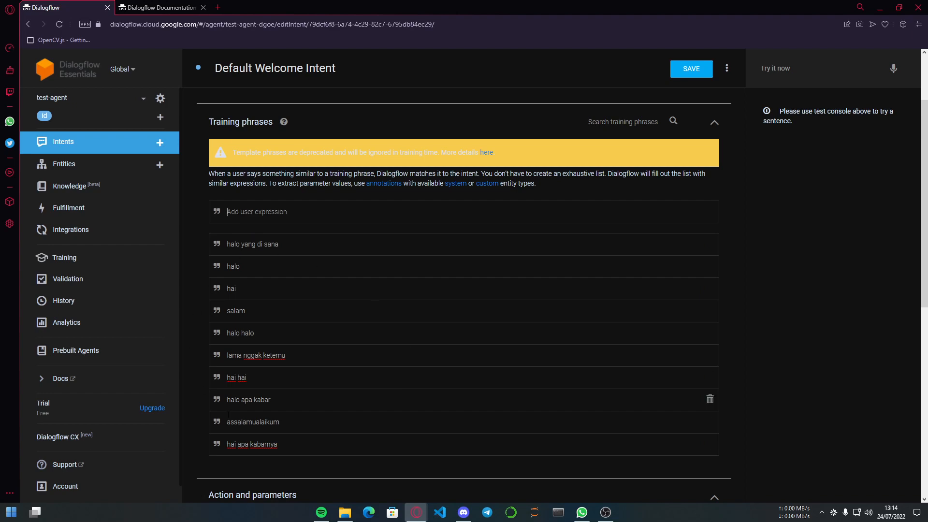
Compare the Default Welcome Intent's training phrases with its list of text responses
scroll(252, 282, down, 1)
scroll(261, 227, up, 1)
scroll(264, 205, down, 7)
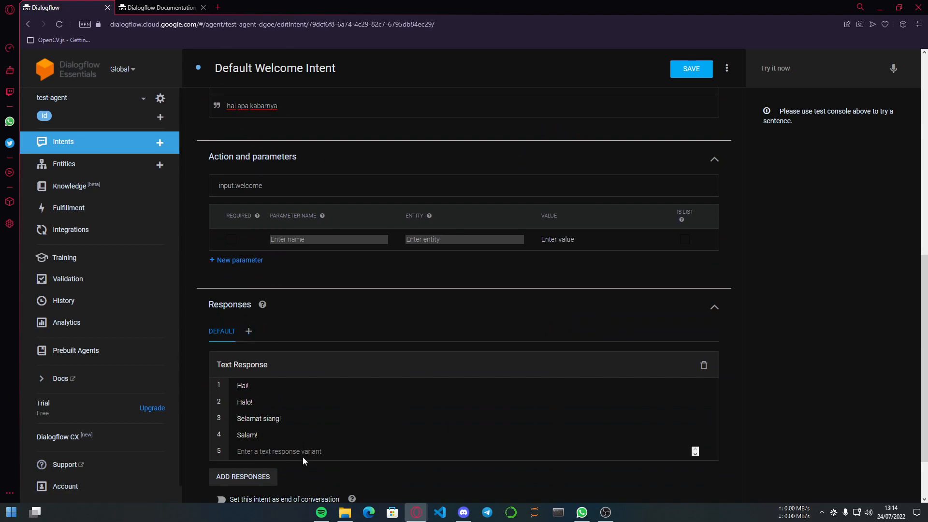
scroll(280, 435, up, 5)
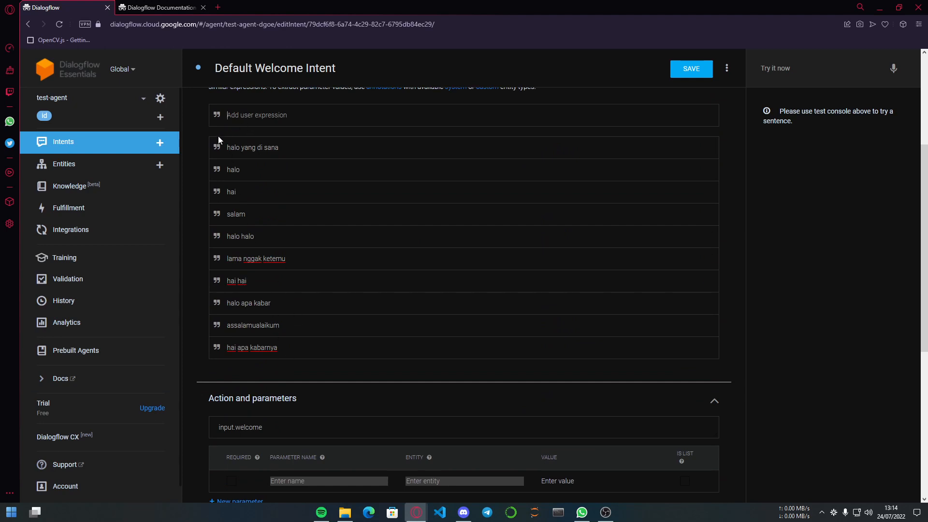
scroll(303, 312, down, 5)
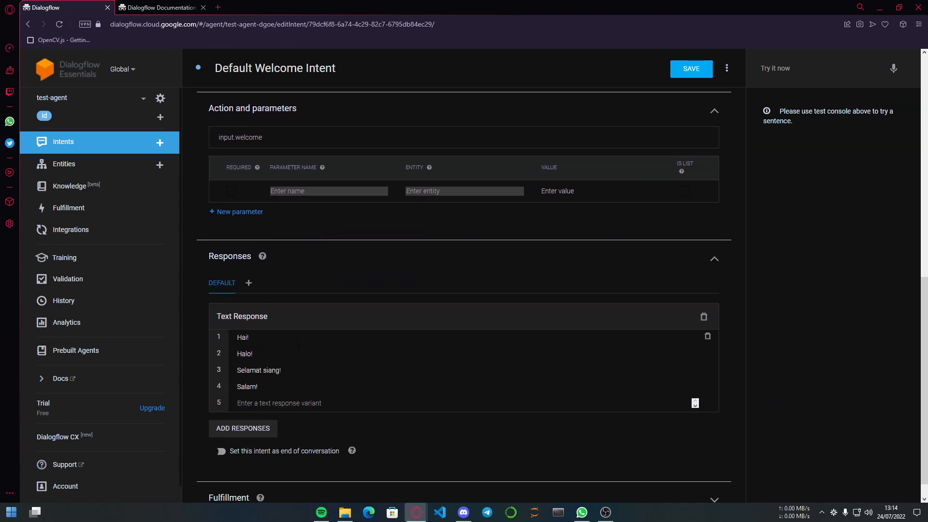
scroll(300, 395, up, 2)
scroll(295, 361, up, 2)
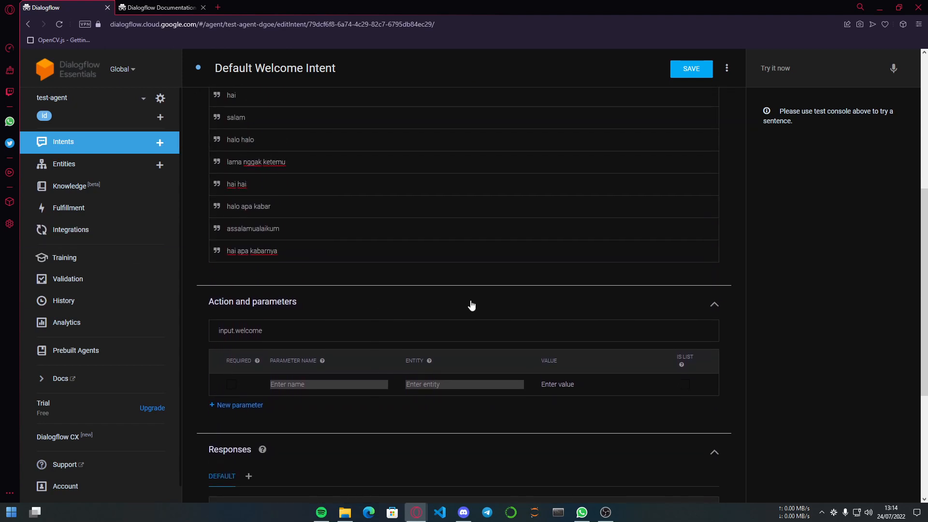
scroll(564, 302, up, 4)
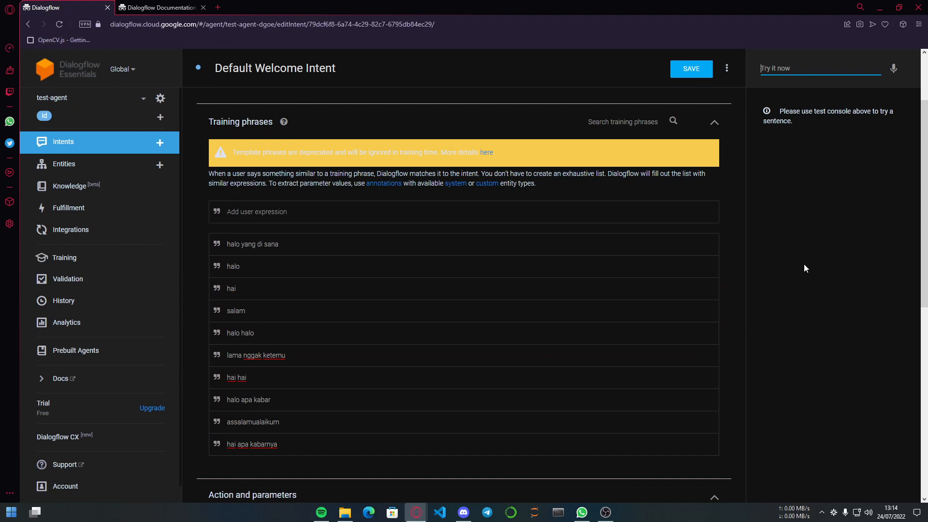
Test the agent with the query "hai" and find its reply among the welcome intent's text responses
text(hai)
key(Return)
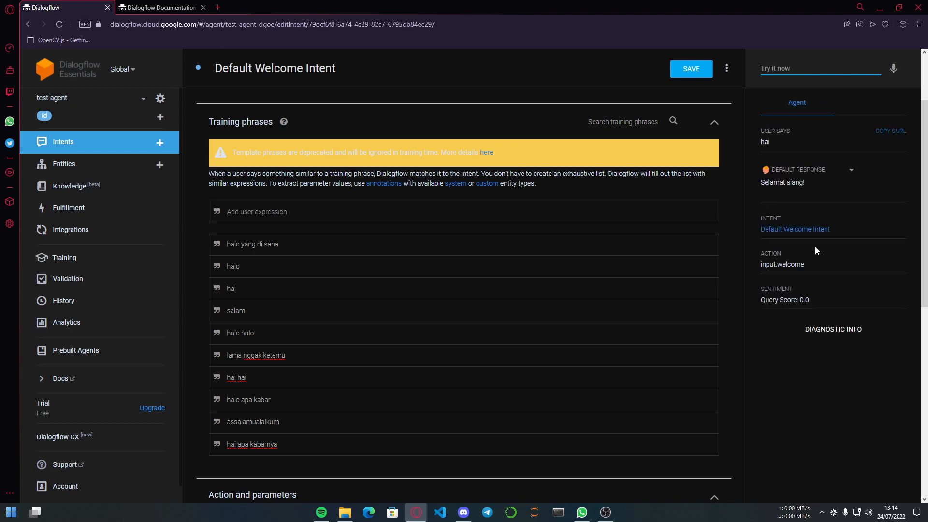
scroll(816, 251, down, 5)
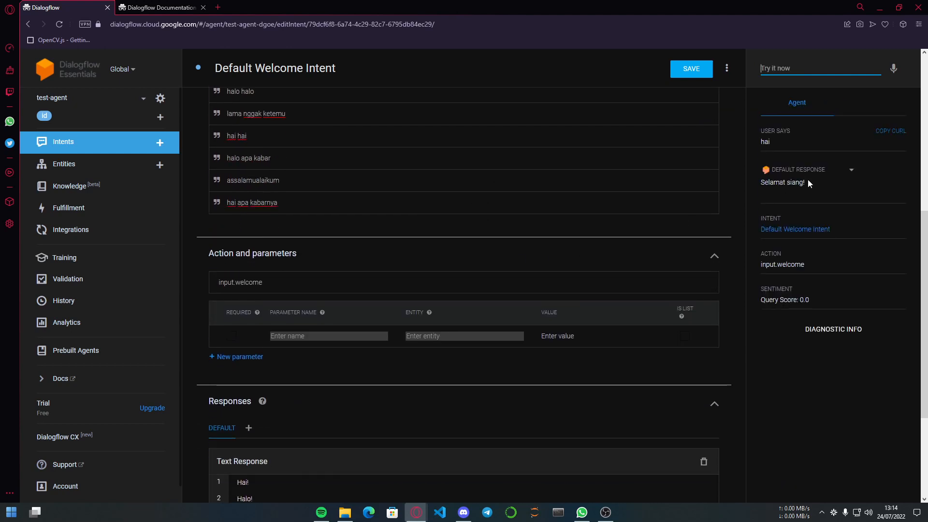
drag(808, 182, 756, 183)
scroll(381, 313, down, 2)
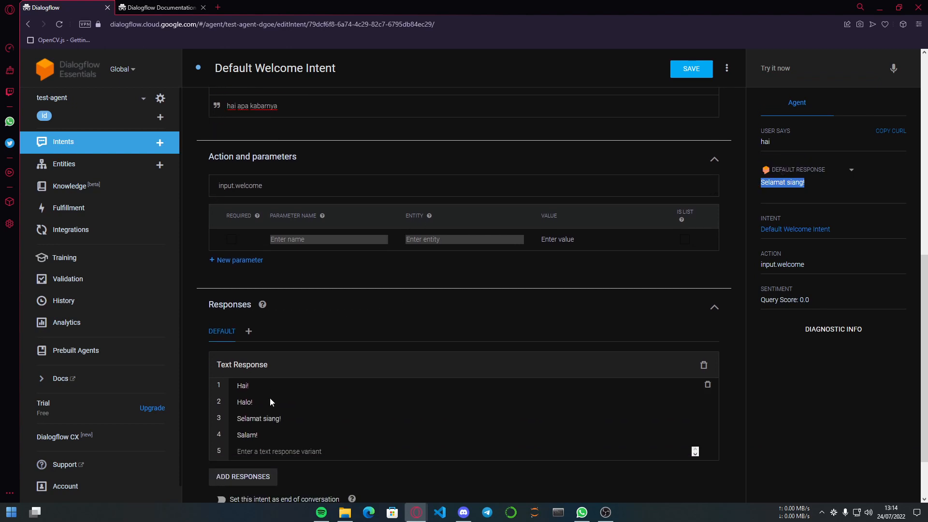
click(297, 420)
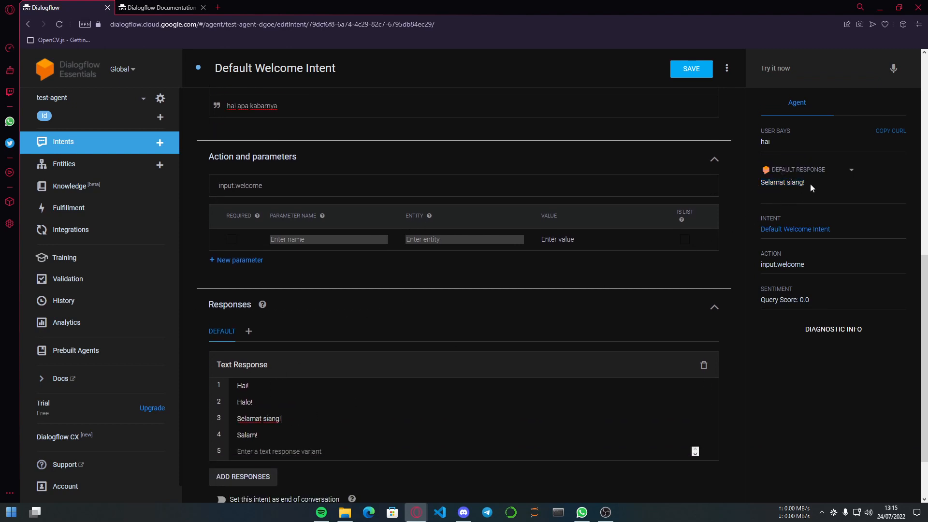
Test the agent with the query "halo, selamat siang" and check which intent it matches
scroll(361, 356, up, 6)
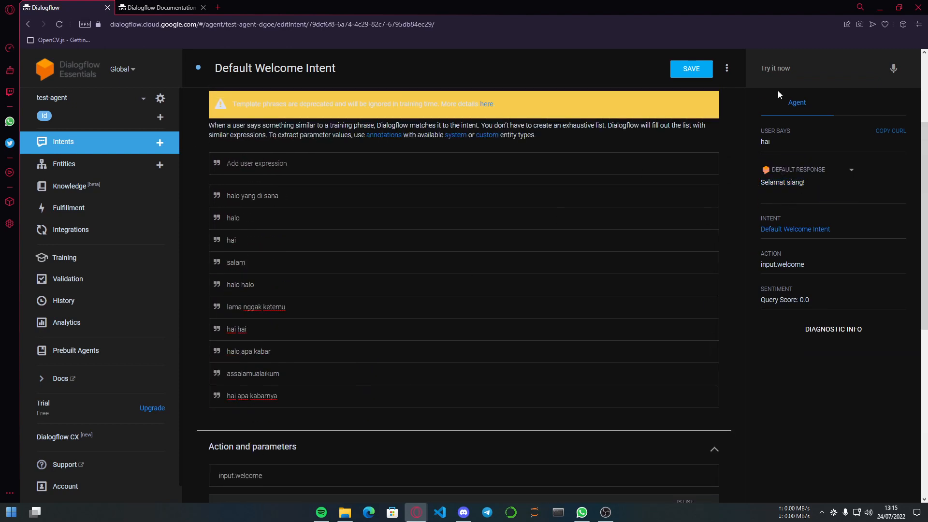
click(816, 72)
text(haloo)
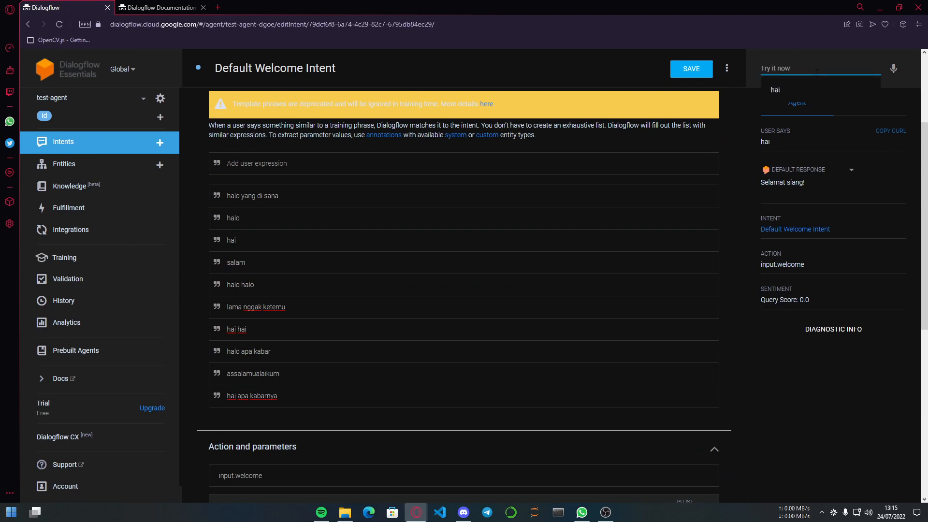
text( selamat siang)
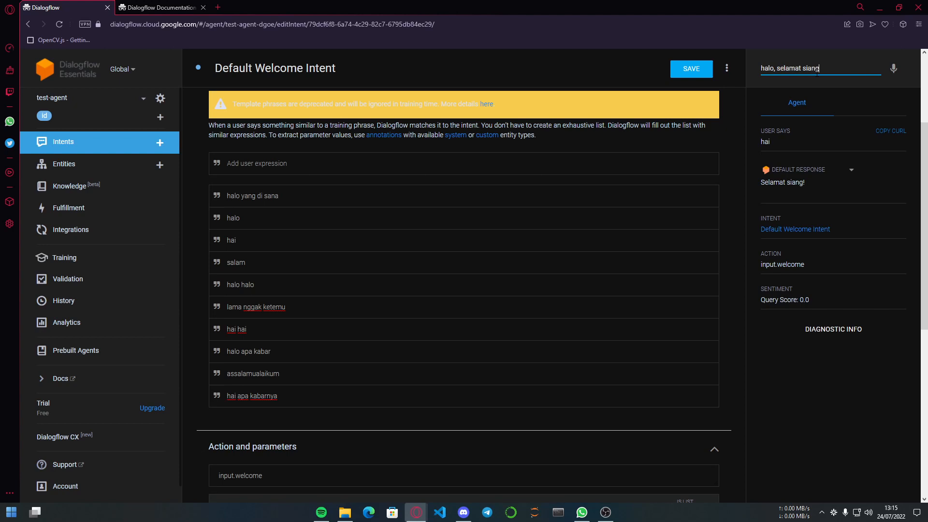
key(Return)
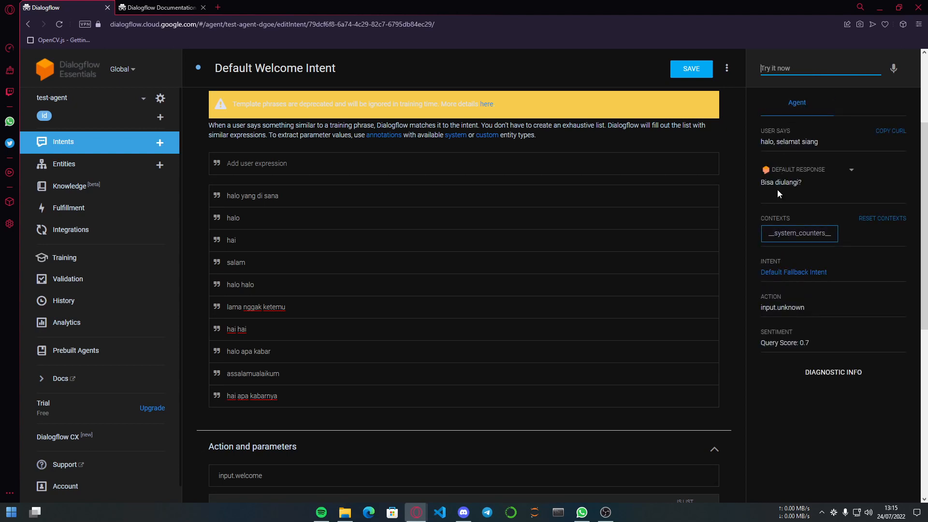
scroll(780, 160, up, 2)
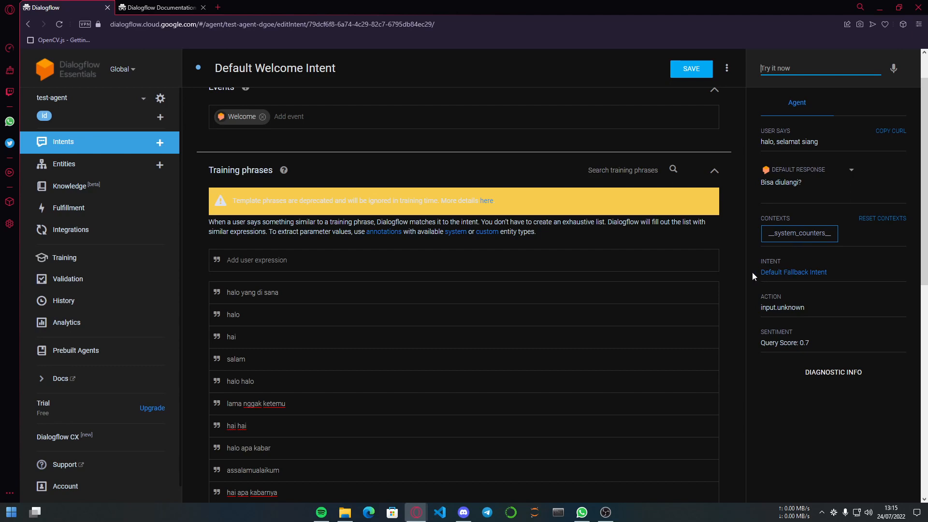
drag(753, 272, 842, 271)
click(859, 276)
scroll(506, 340, down, 2)
Test the agent with the query "hai hai" and check the reply and matched intent
click(806, 70)
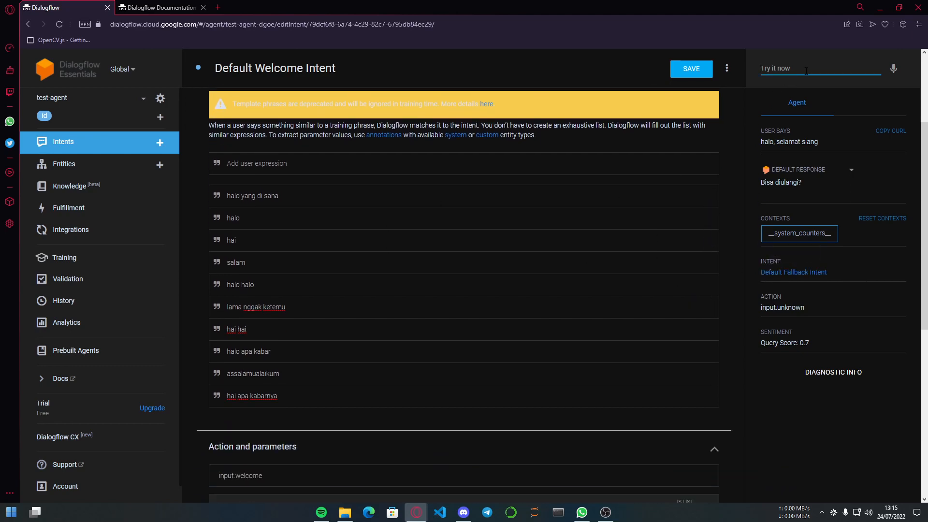
text(hai hai)
key(Return)
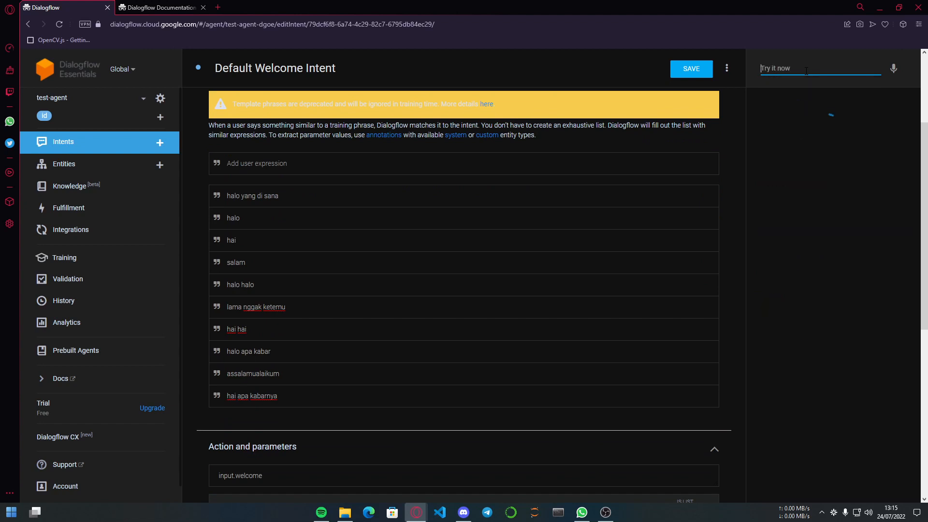
scroll(749, 250, down, 1)
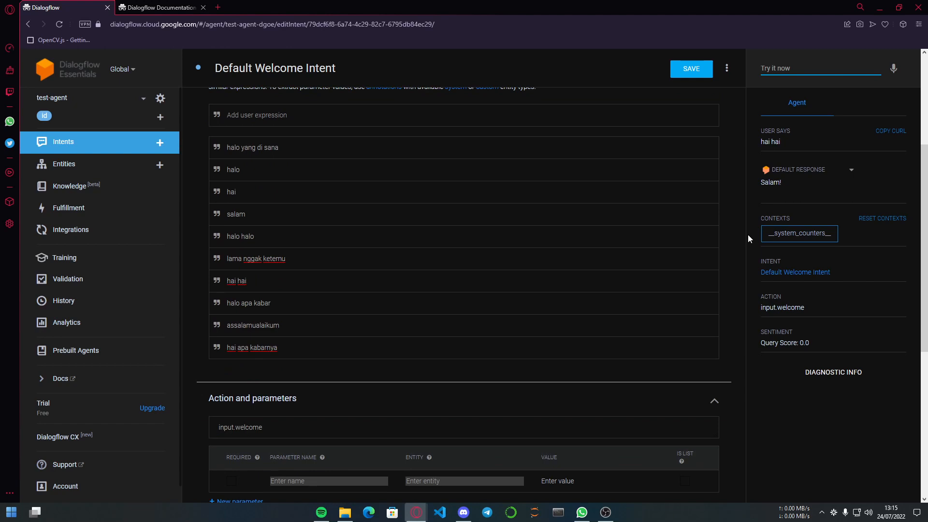
Test the agent with the query "halo" and review the welcome intent's training phrases against the result
text(halo)
key(Return)
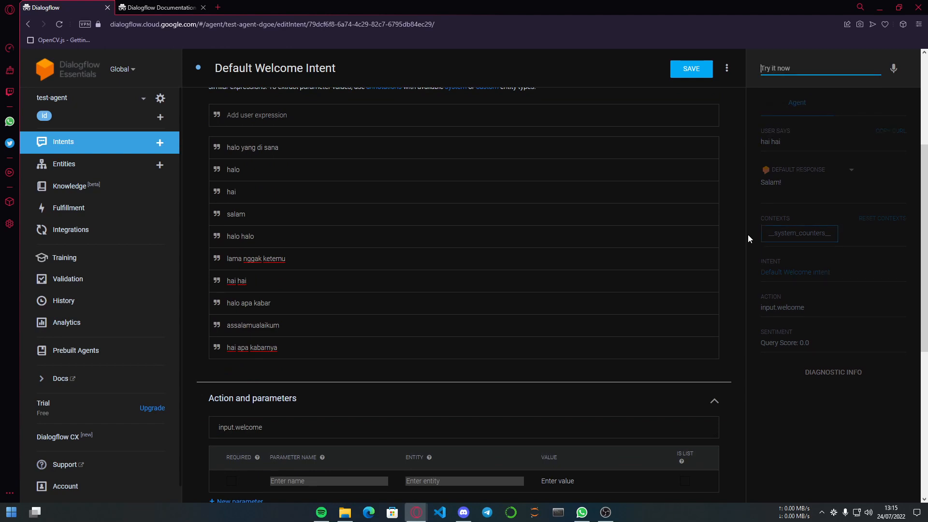
scroll(419, 314, down, 3)
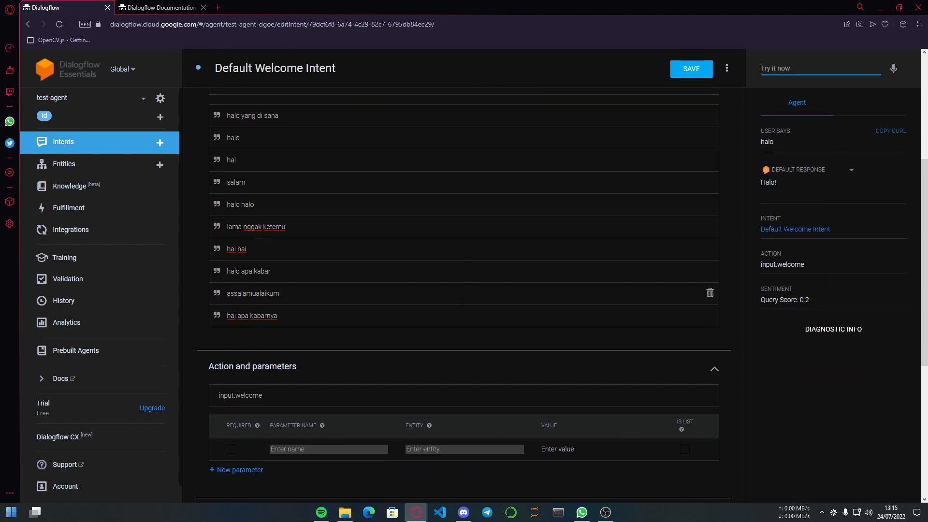
scroll(420, 314, down, 3)
scroll(217, 382, up, 9)
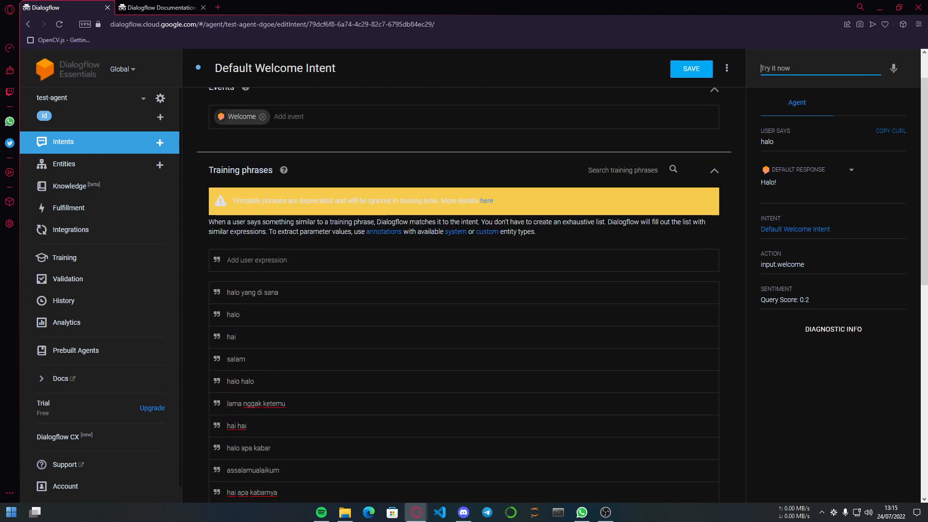
scroll(217, 381, down, 2)
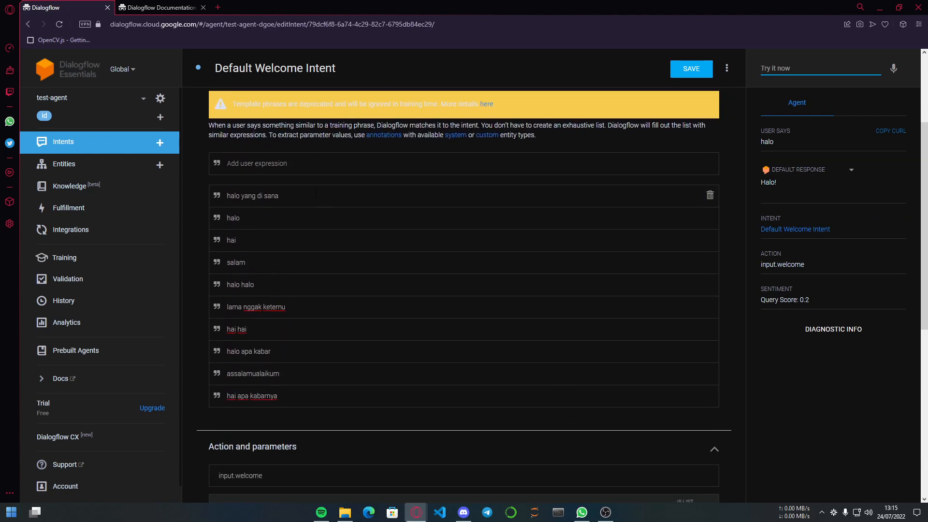
Review the welcome intent's training phrases against its text responses, down to the last variant
scroll(314, 228, down, 8)
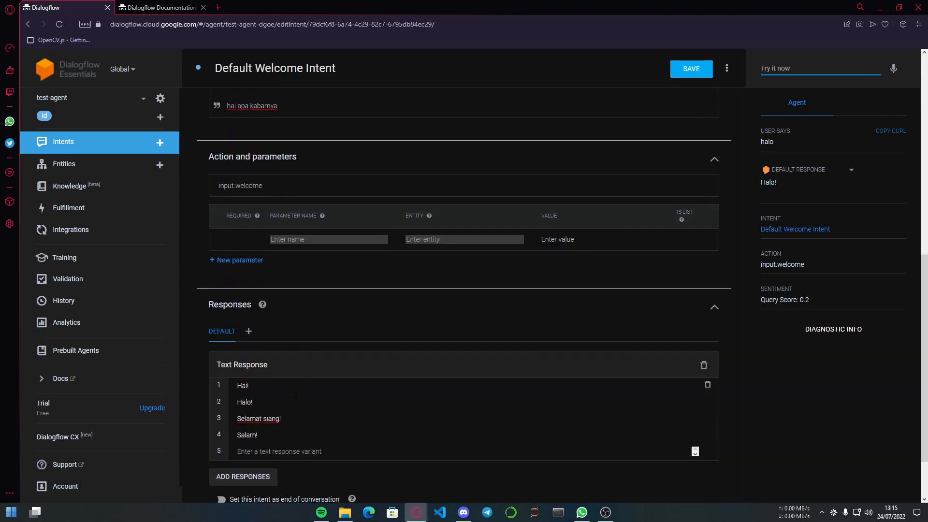
scroll(299, 330, up, 1)
scroll(299, 330, up, 9)
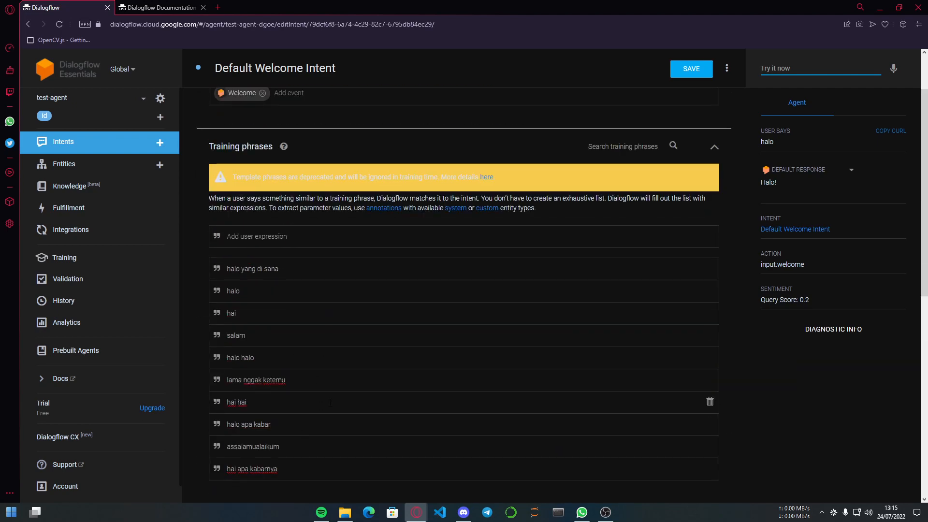
scroll(331, 402, down, 8)
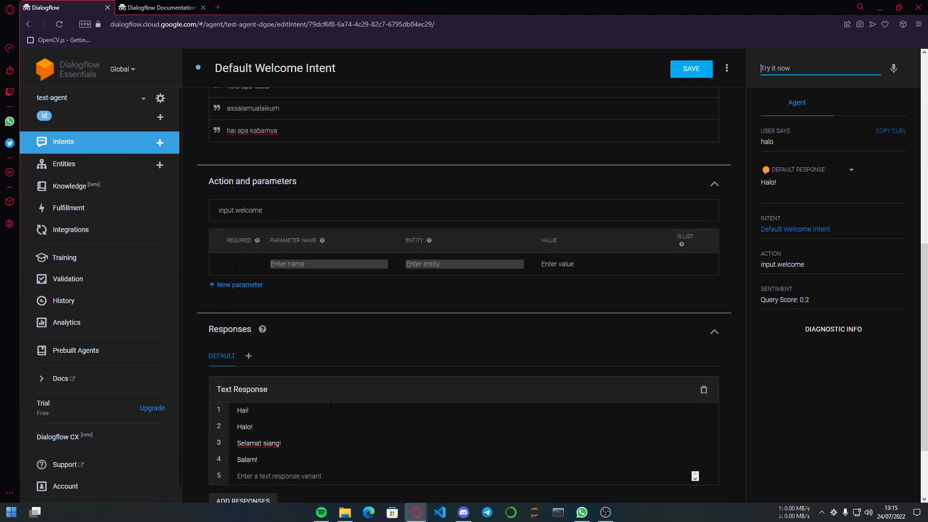
click(278, 363)
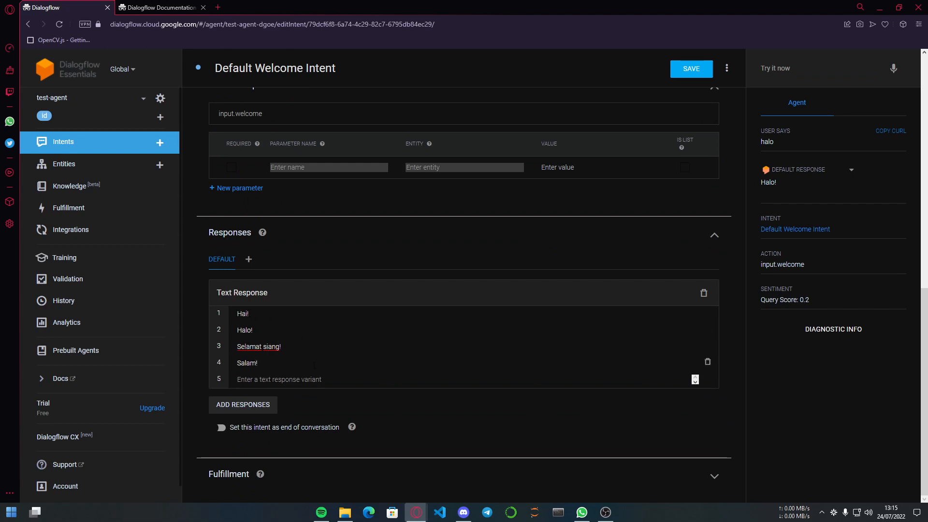
drag(267, 363, 246, 363)
click(295, 372)
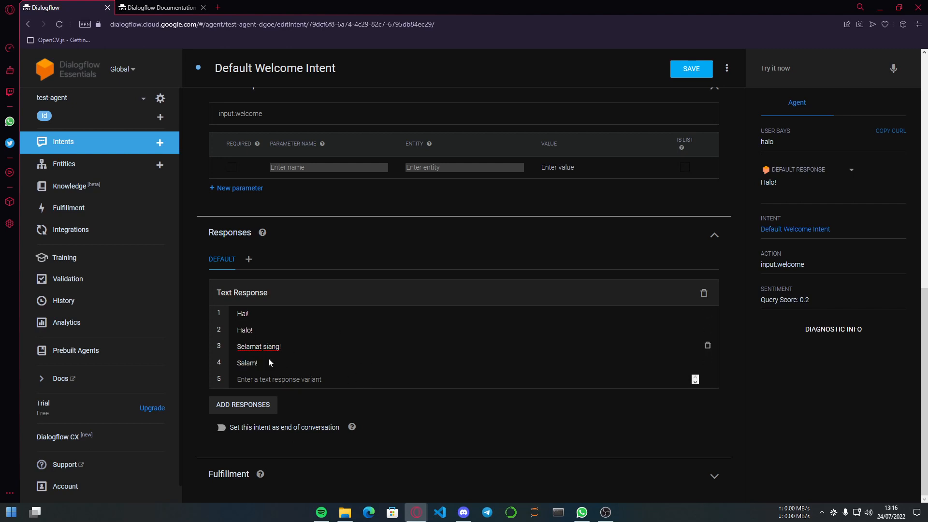
Save the Default Welcome Intent
scroll(290, 348, up, 5)
click(687, 68)
scroll(308, 295, up, 4)
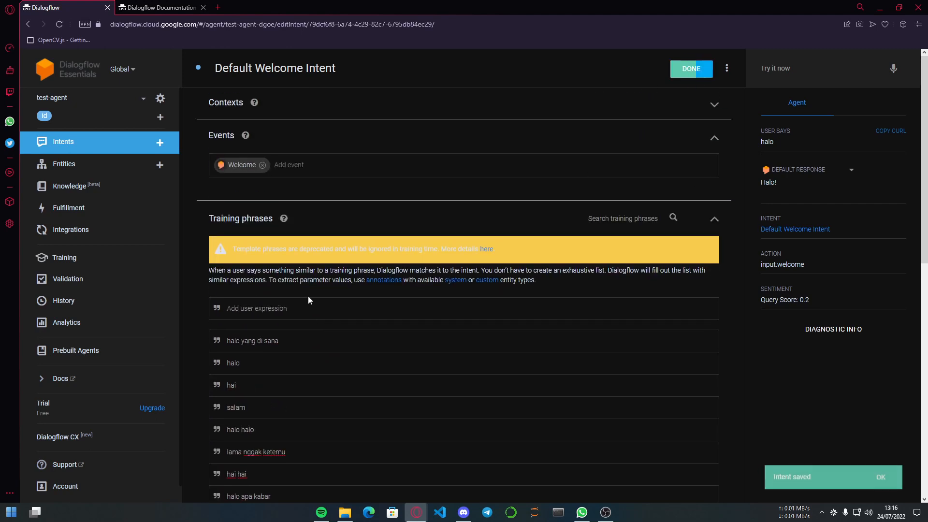
Open the Default Fallback Intent from the intents list and review its text responses
click(119, 148)
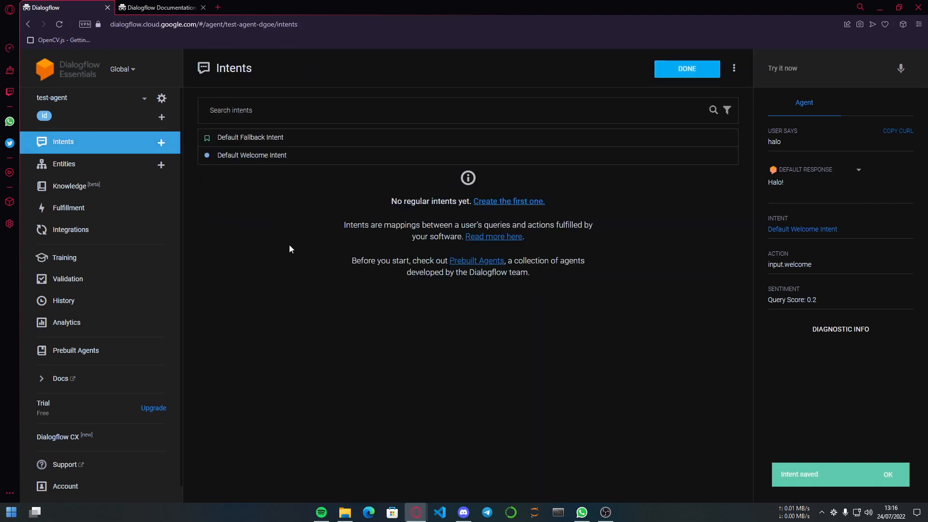
click(257, 140)
scroll(301, 333, down, 7)
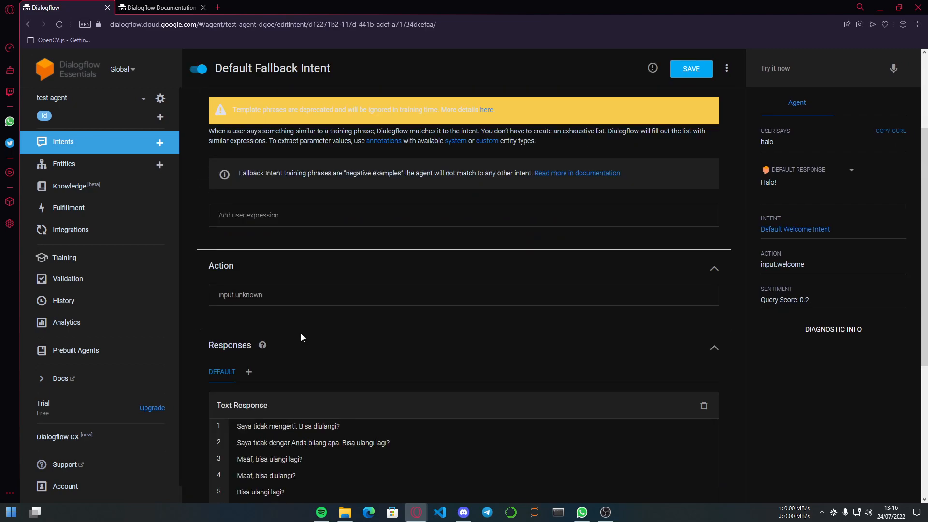
scroll(382, 246, down, 1)
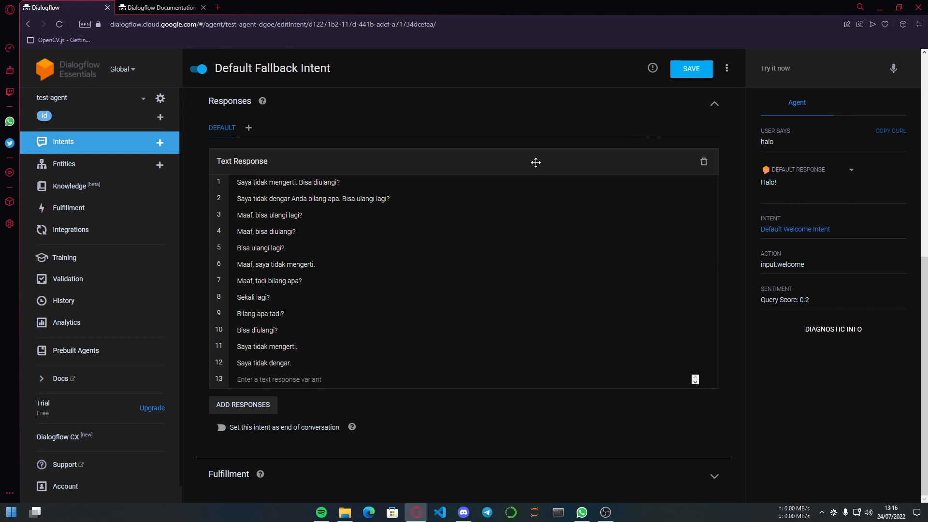
Return to the intents list and test the agent with the query "apa kabar"
click(136, 151)
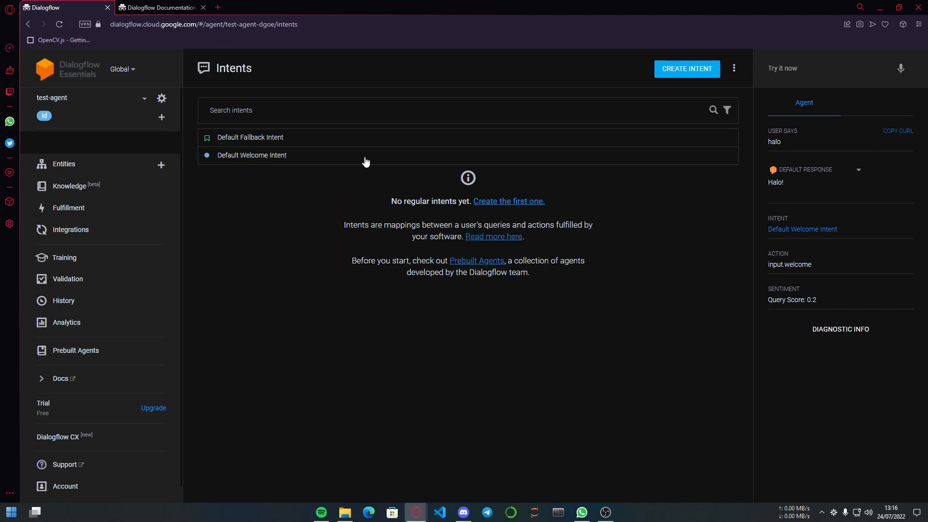
click(834, 70)
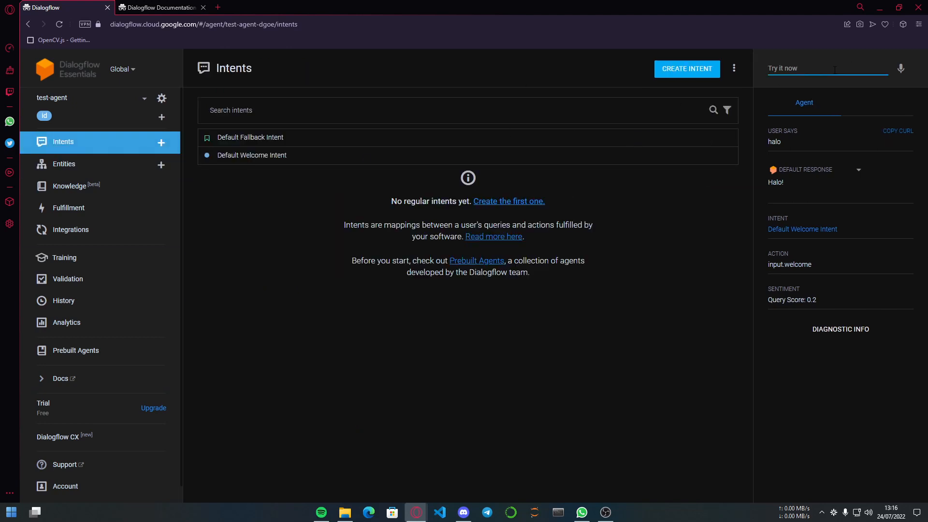
text(apa kabar)
key(Return)
Test the agent with the query "mau minta tolong dong" and check the reply and matched intent
text(mau minat)
key(BackSpace)
key(BackSpace)
text(ta tolong dong)
key(Return)
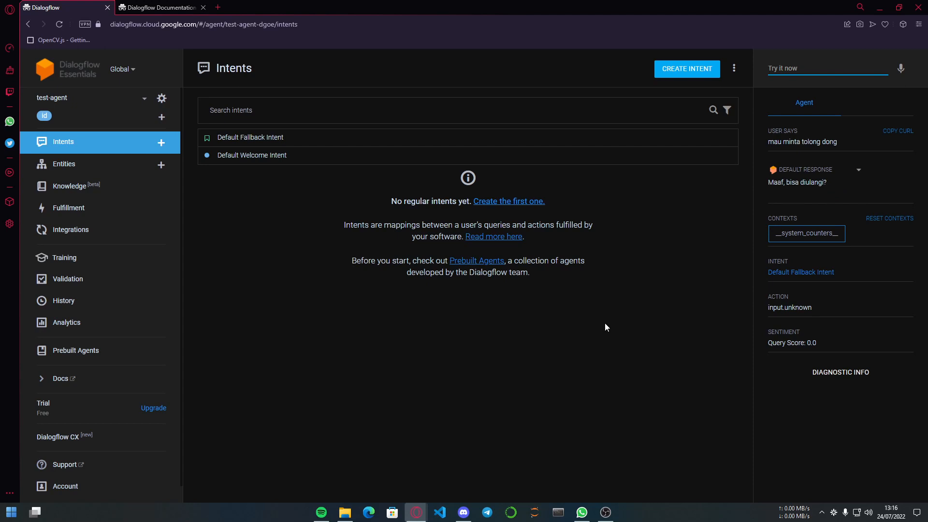
drag(850, 142, 762, 147)
click(628, 251)
Open the Default Fallback Intent and compare its text responses with the agent's last reply
click(257, 140)
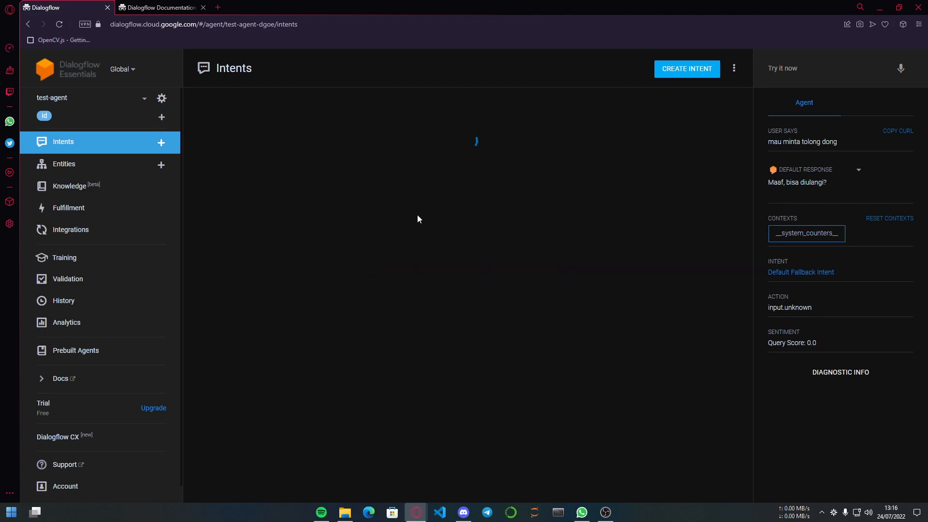
scroll(450, 336, down, 4)
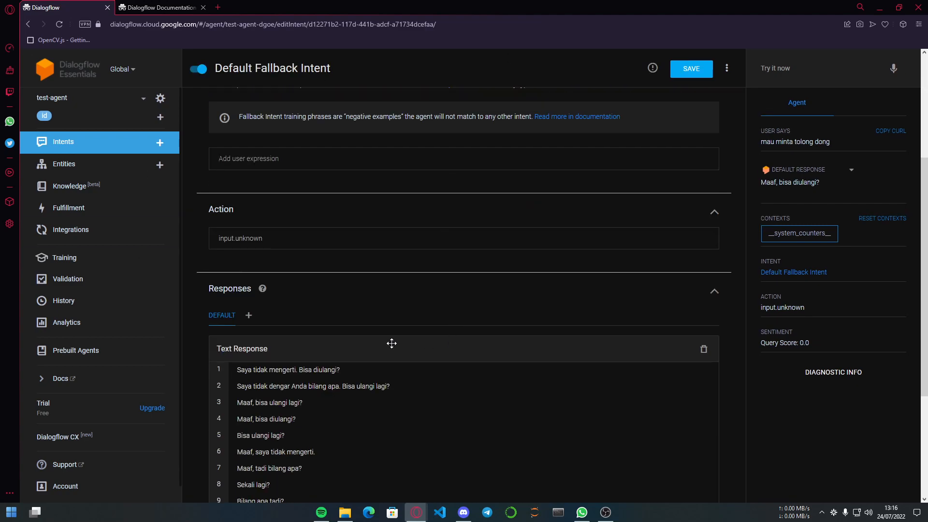
scroll(416, 349, down, 4)
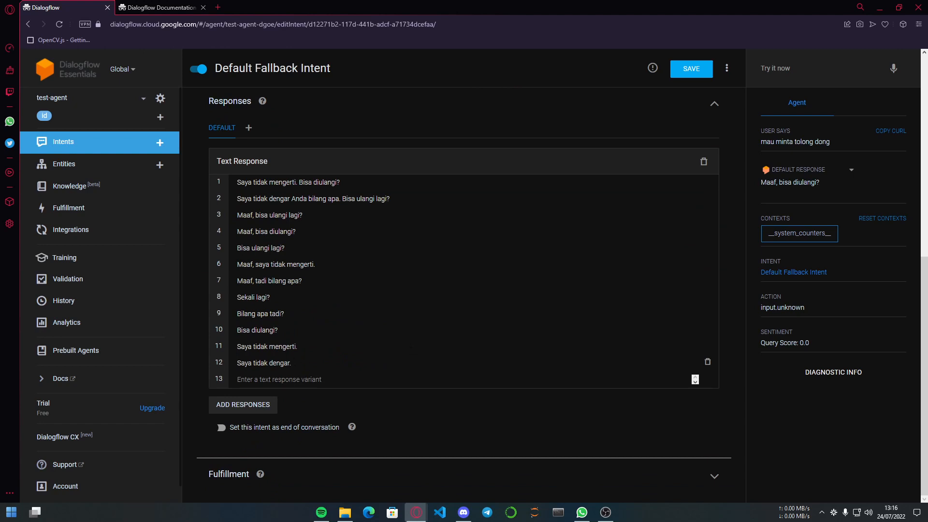
drag(292, 363, 233, 367)
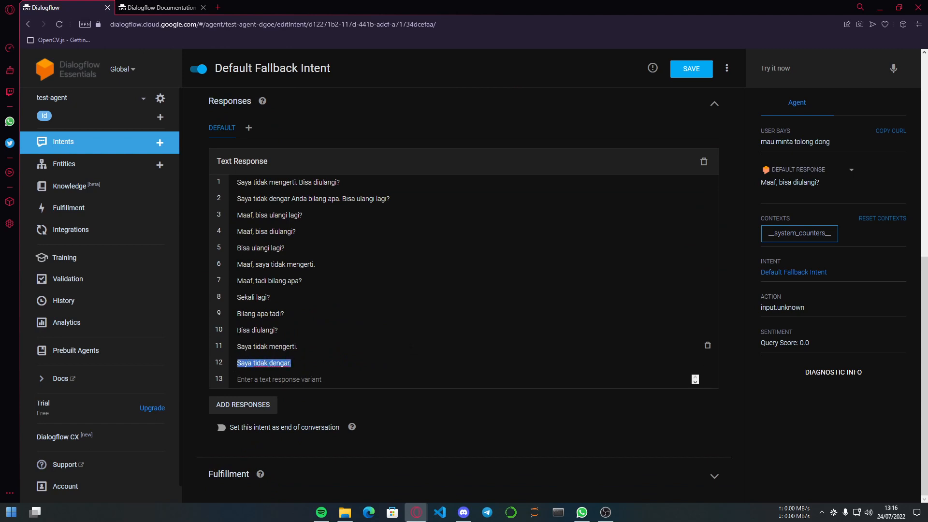
click(266, 330)
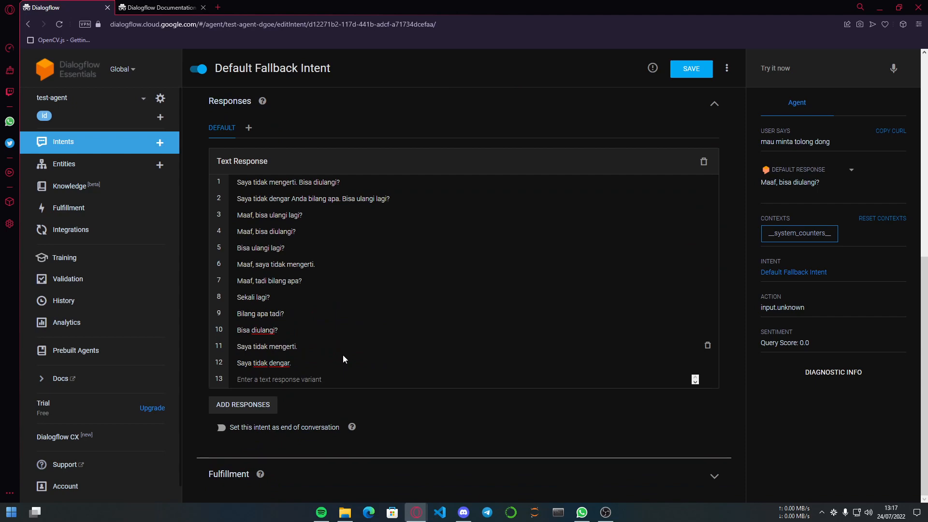
scroll(324, 285, up, 1)
scroll(324, 285, up, 6)
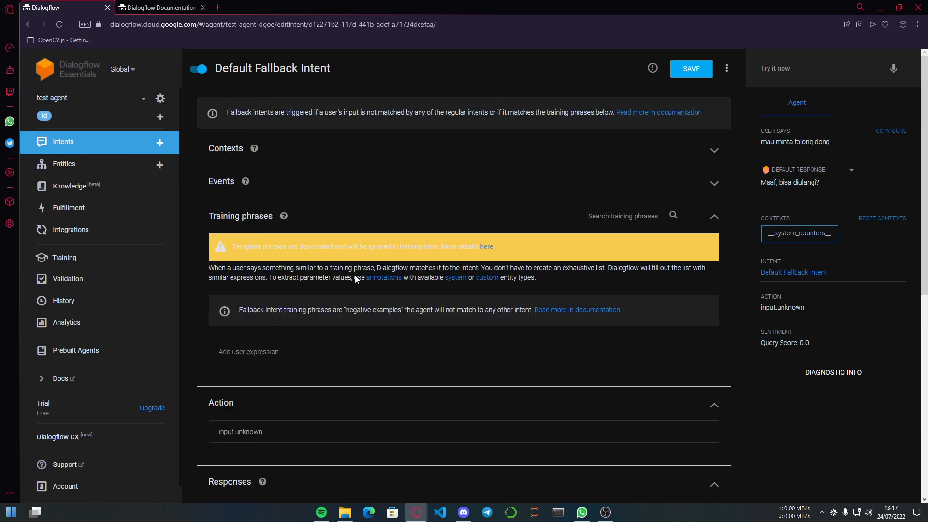
Create a new intent from the intents list and name it minta-tolong
click(143, 144)
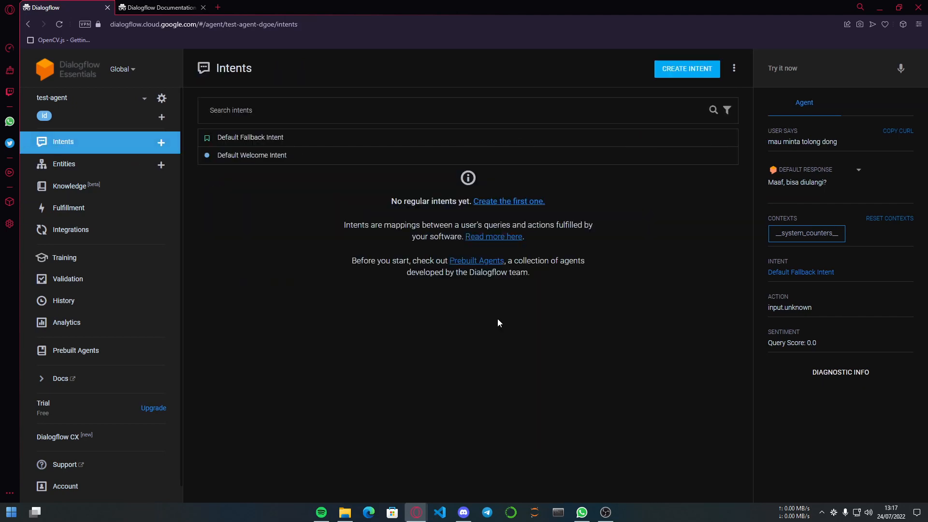
click(676, 72)
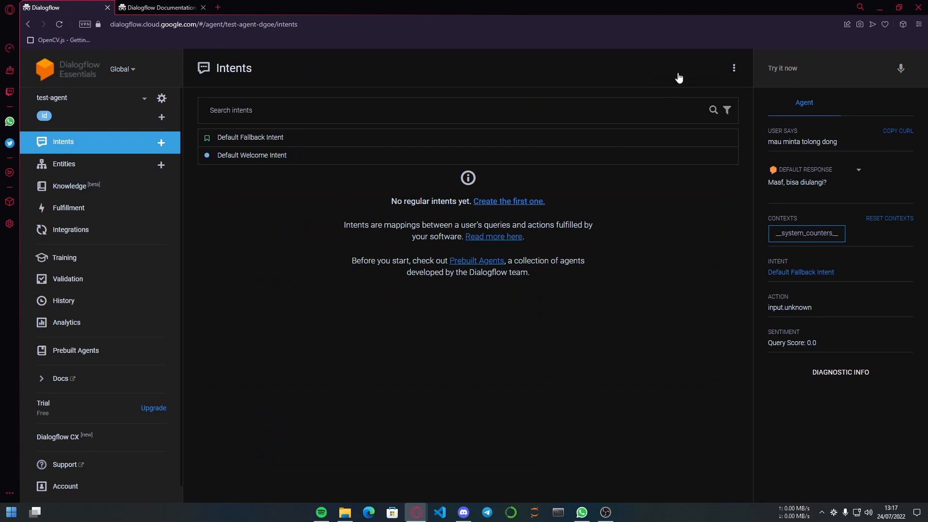
click(315, 68)
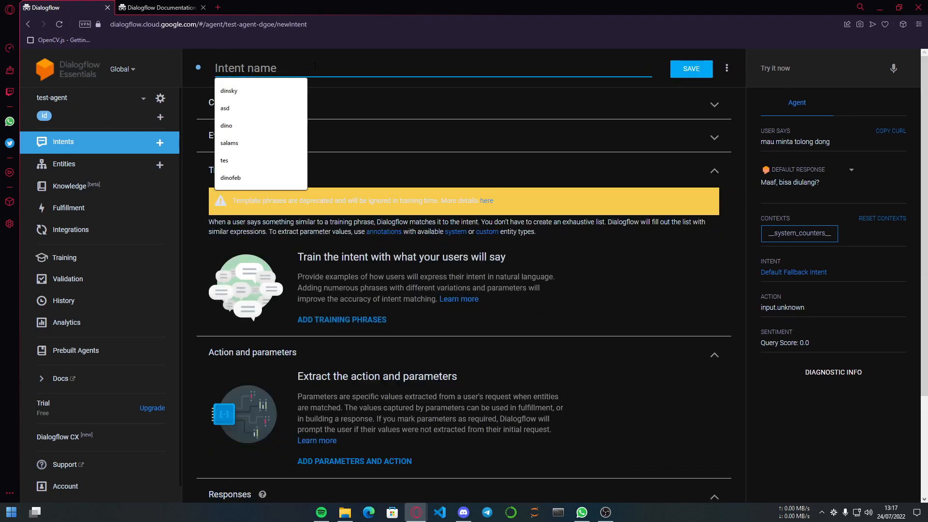
text(minta-tolno)
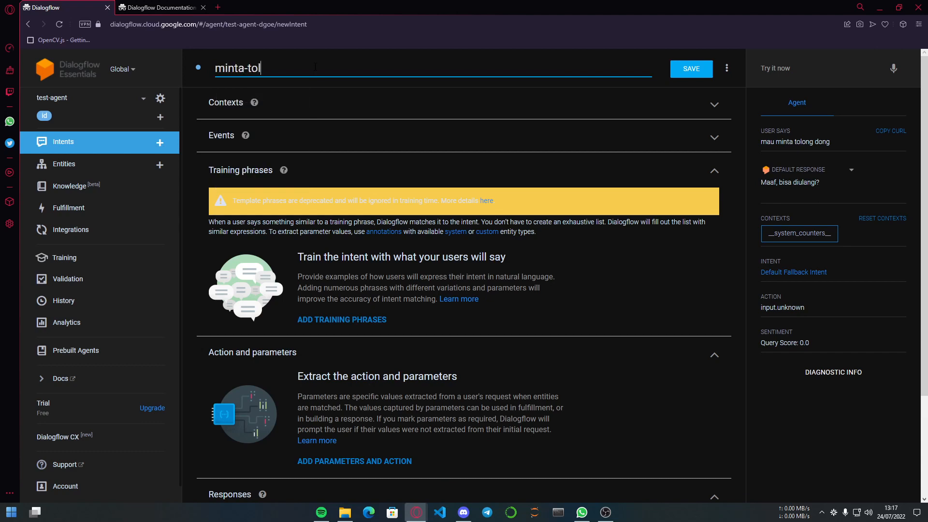
key(BackSpace)
key(BackSpace)
text(ong)
Add the training phrases "mau minta tolong", "minta tolong", "tolongin dong" and "tolong dong" to the new intent
click(354, 321)
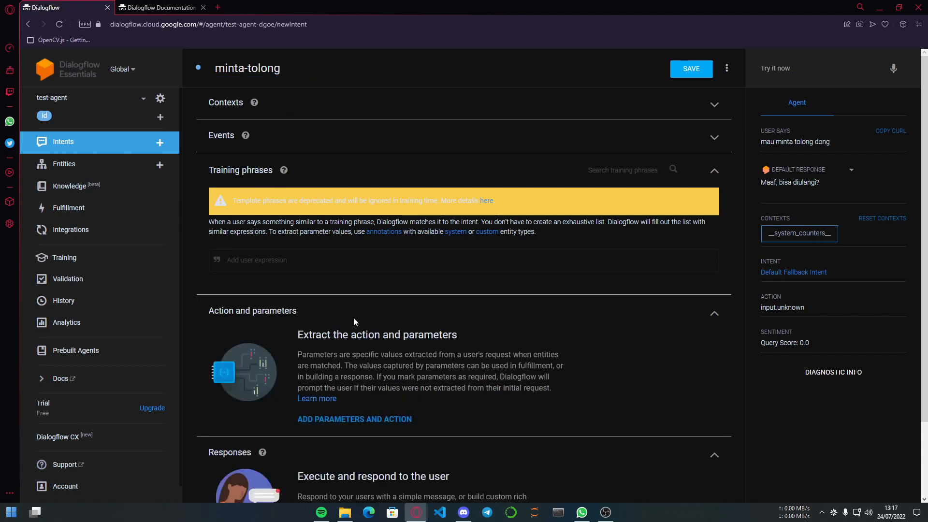
text(mau)
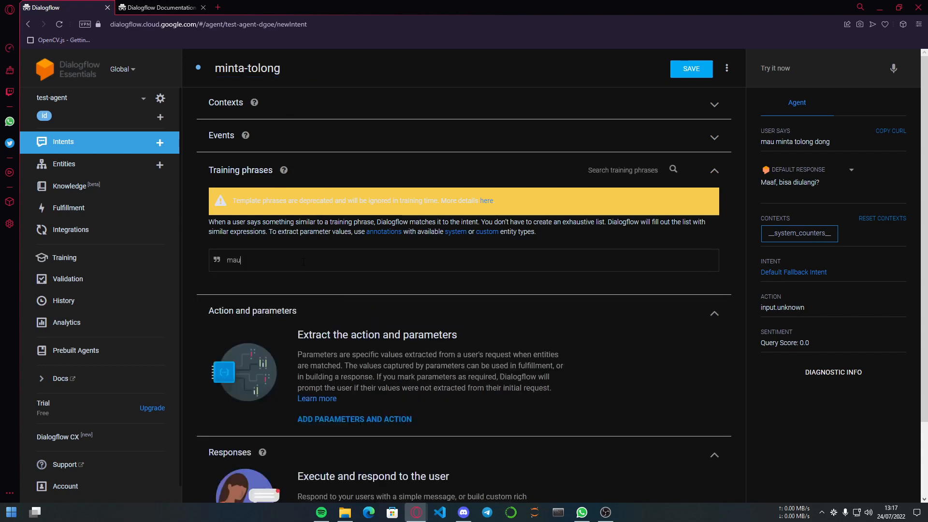
text( minta tolong)
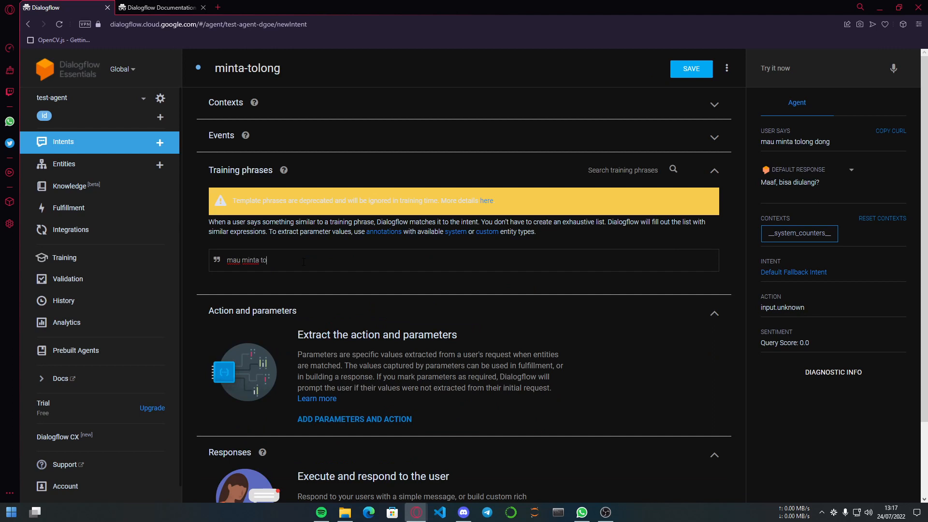
key(Return)
text(minta tolong)
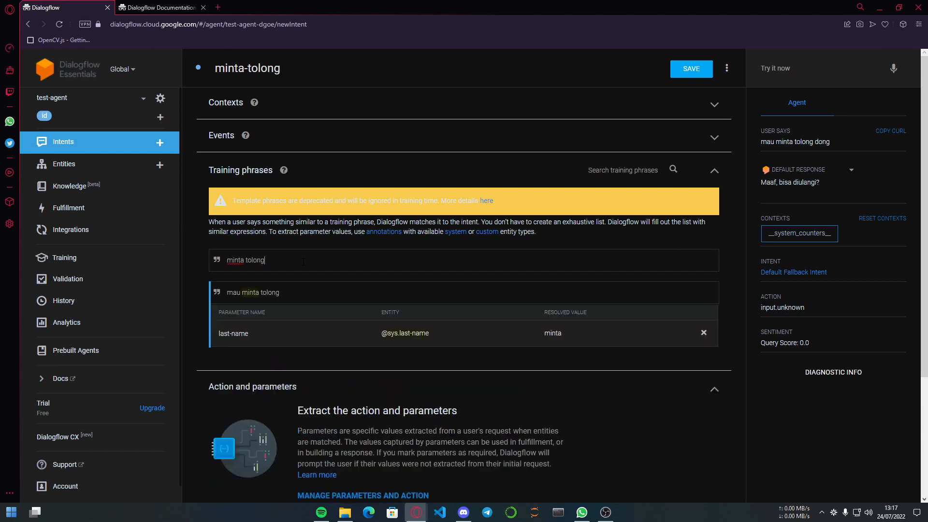
key(Return)
text(tol)
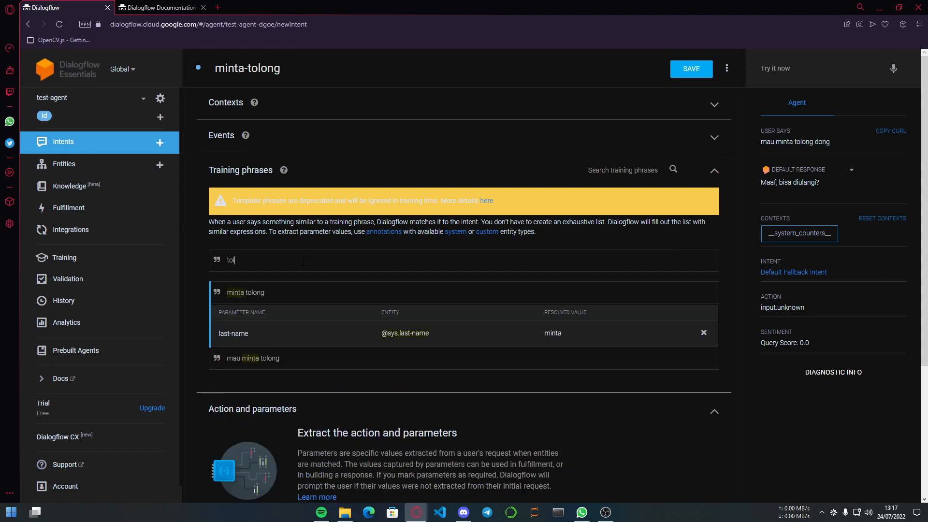
text(ongin dong)
key(Return)
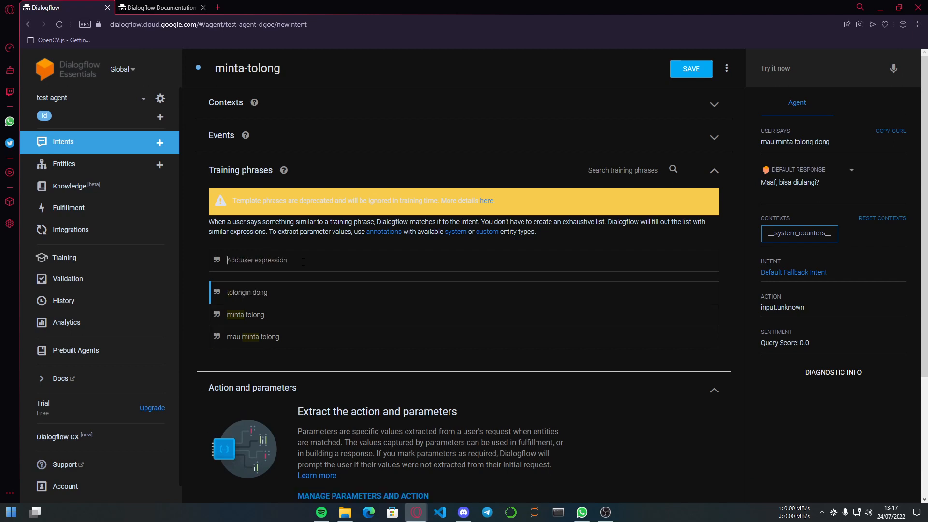
text(tolong dong)
key(Return)
text(halo m)
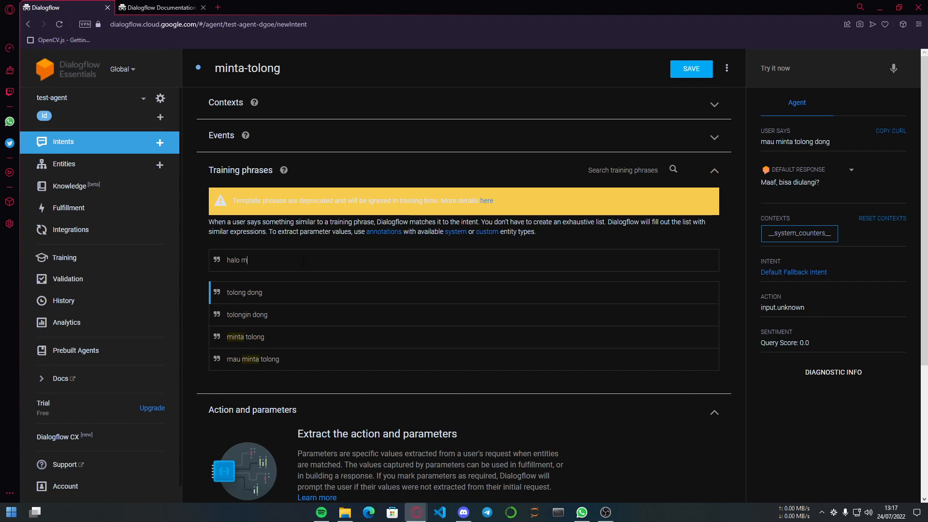
key(BackSpace)
key(BackSpace)
key(BackSpace)
key(BackSpace)
key(BackSpace)
key(BackSpace)
text(ak)
key(BackSpace)
key(BackSpace)
text(m)
key(BackSpace)
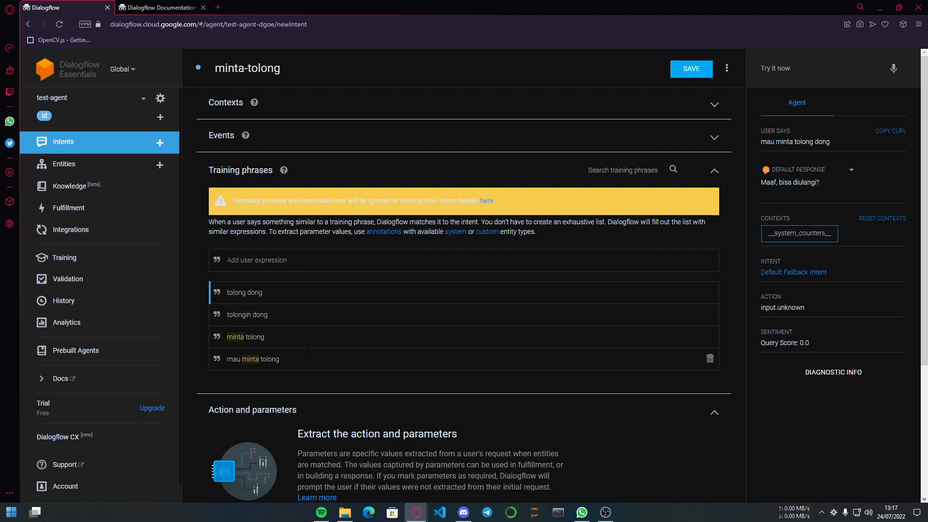
Add the text response "Boleh, ada yang bisa aku bantu?" to the minta-tolong intent and save the intent
scroll(244, 335, down, 4)
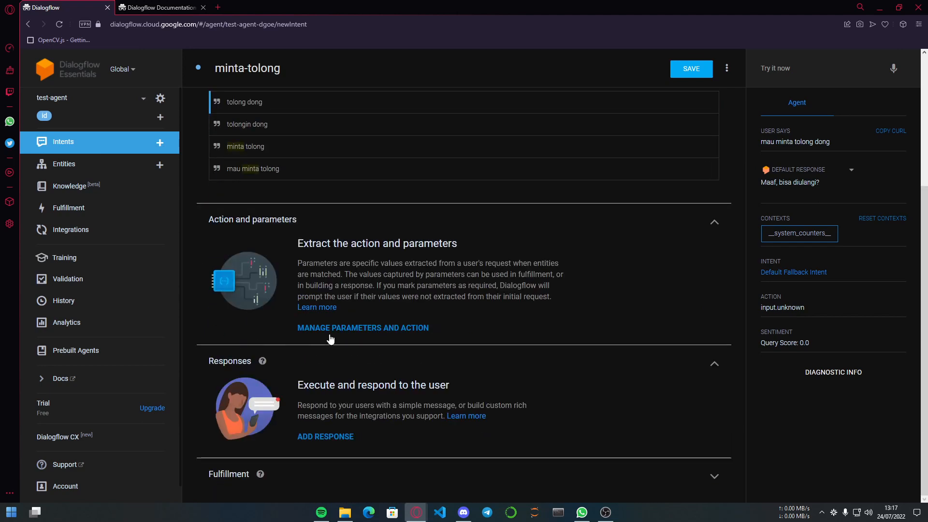
click(327, 437)
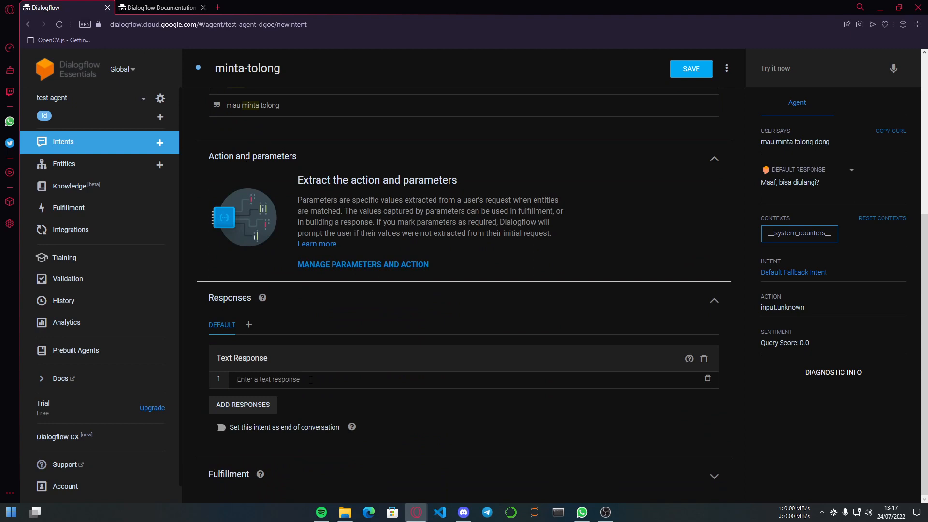
text(Boleh, mau)
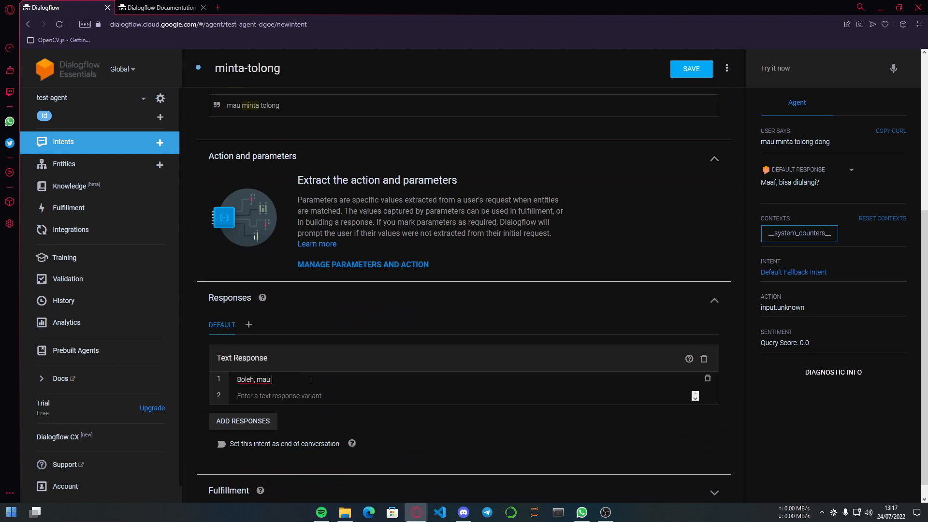
key(BackSpace)
key(BackSpace)
key(BackSpace)
text(ada yang bis aaku)
key(BackSpace)
key(BackSpace)
key(BackSpace)
key(BackSpace)
key(BackSpace)
text(a aku bantu)
click(692, 70)
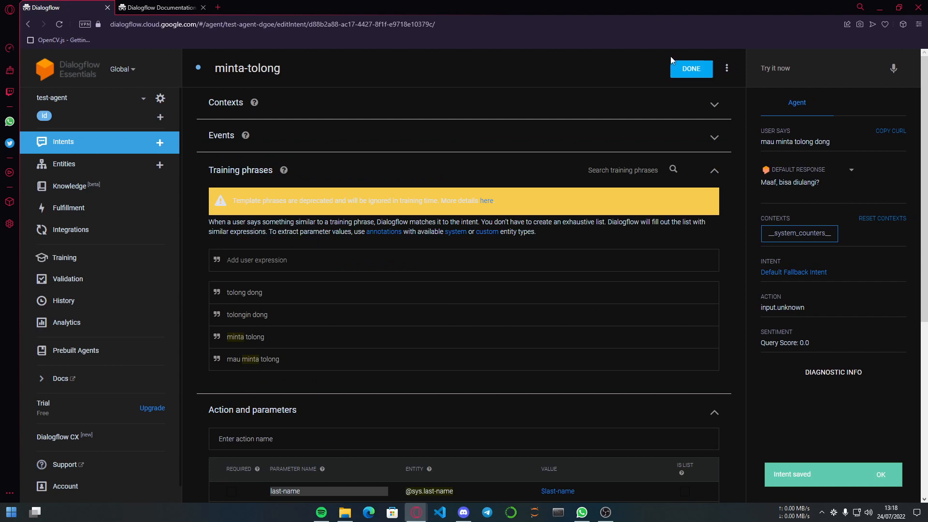
scroll(431, 280, down, 6)
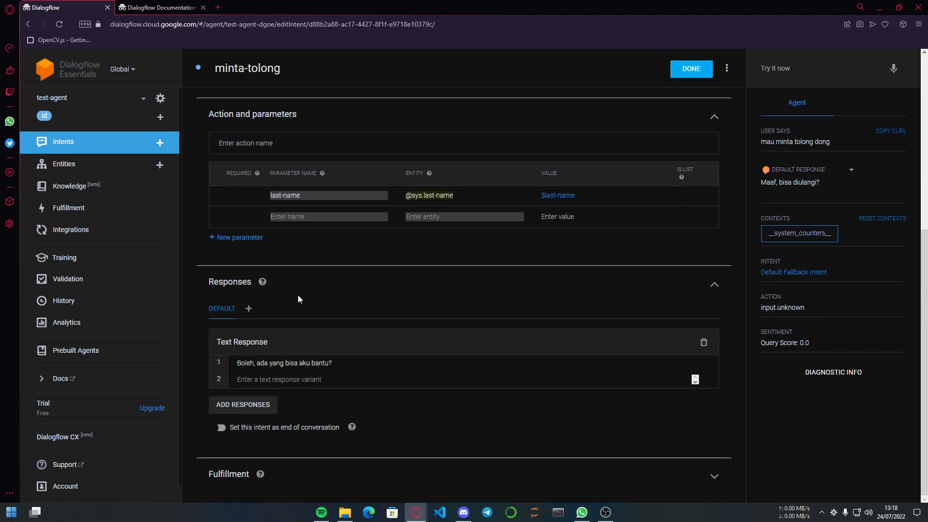
Return to the intents list and test the agent with the message "aku mau minta tolong dong"
click(84, 145)
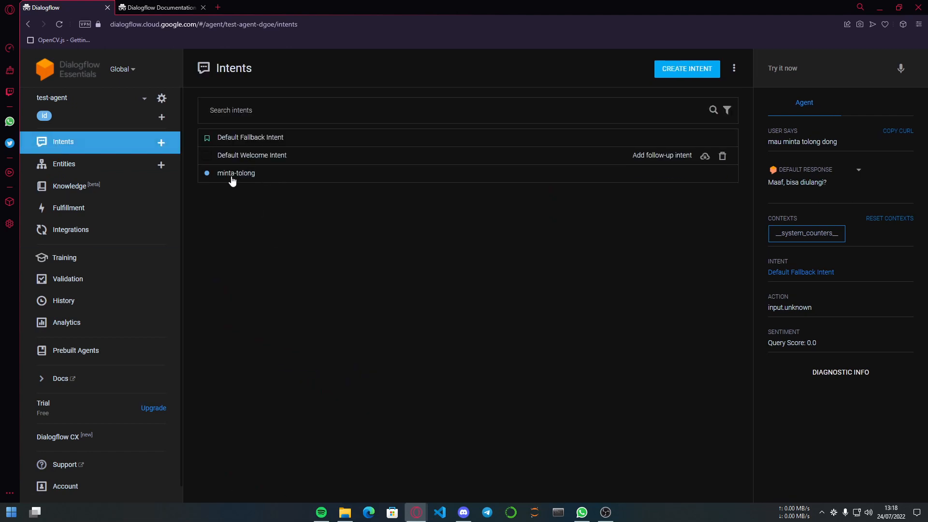
click(236, 173)
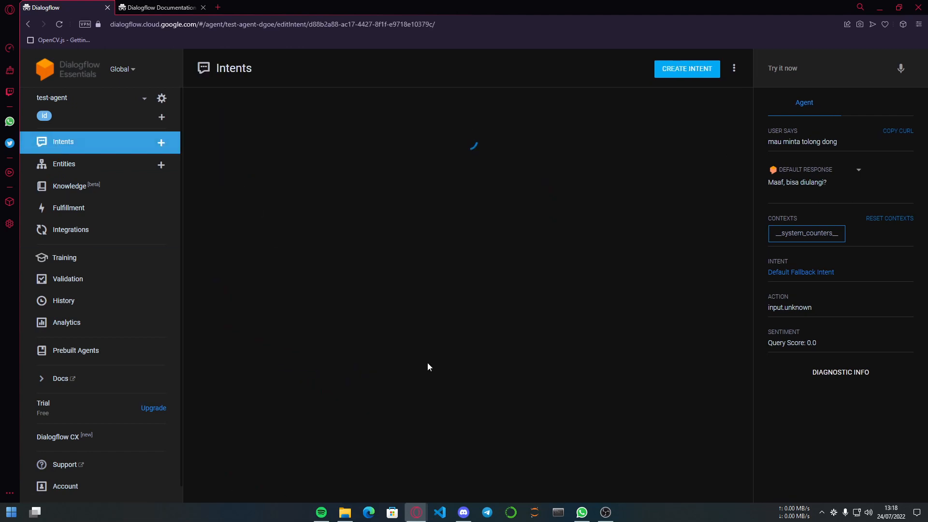
click(116, 141)
click(515, 87)
click(842, 64)
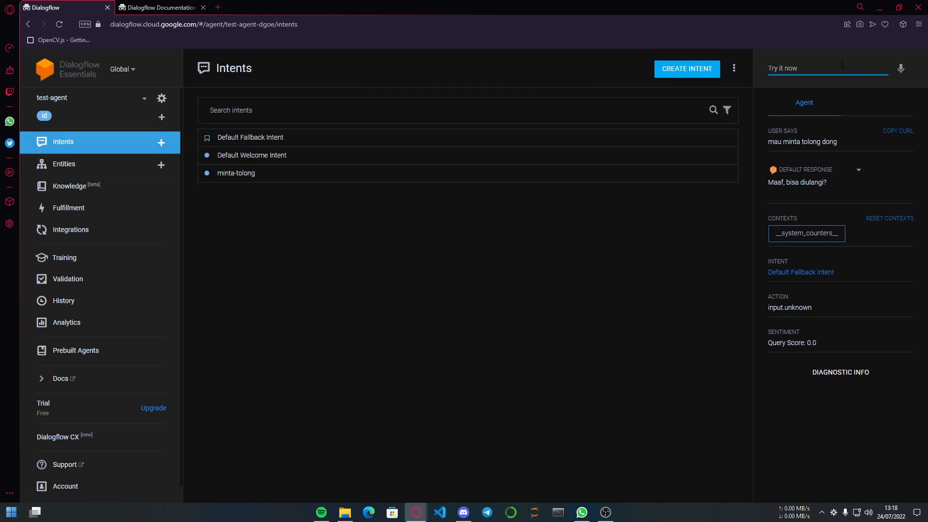
text(aku mau minta tolong dong)
key(Return)
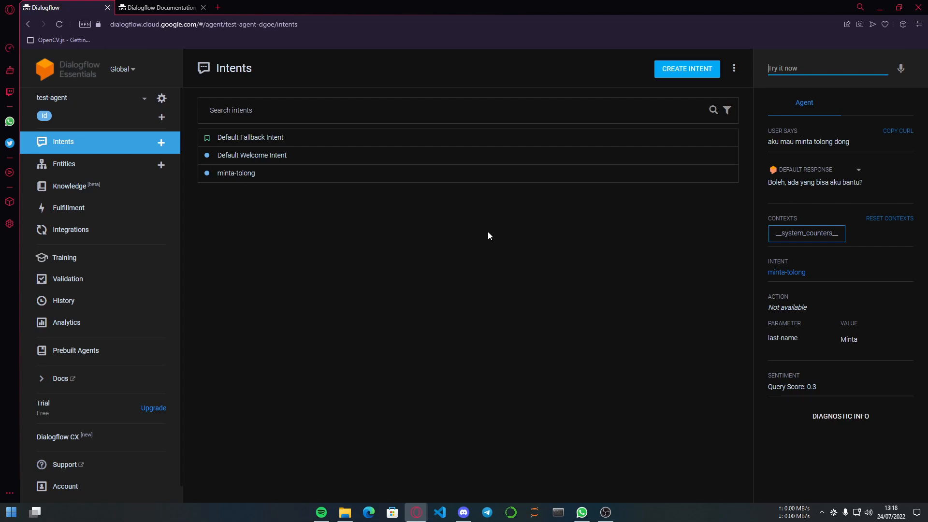
Open the intent matched by the test message and examine its text response
drag(807, 273, 843, 272)
click(793, 275)
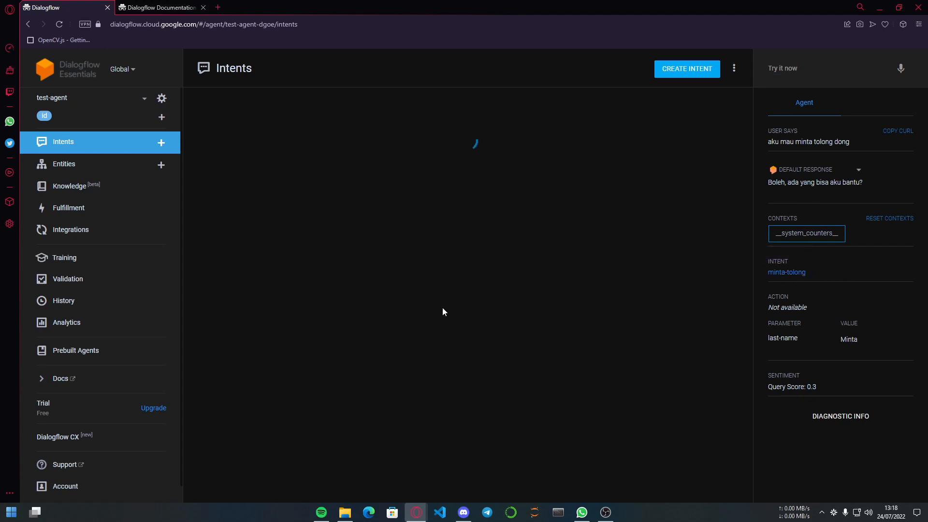
scroll(449, 292, down, 5)
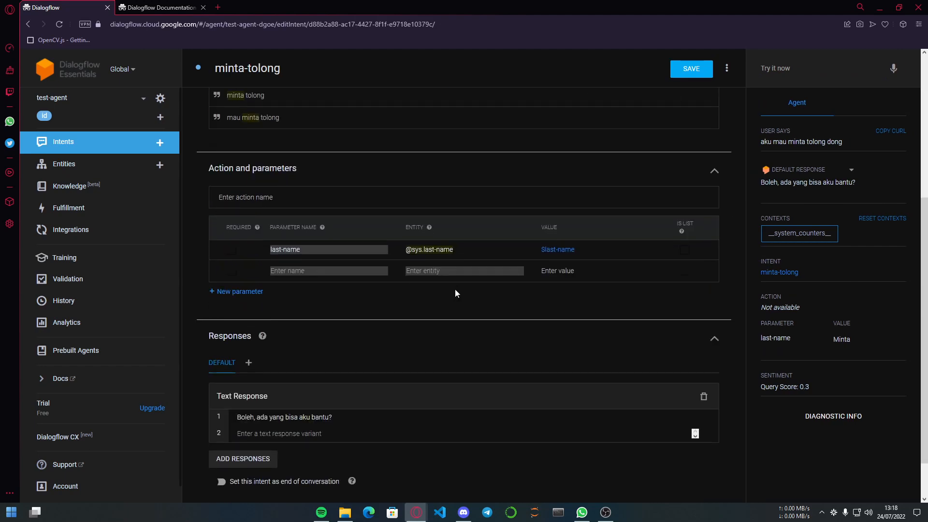
scroll(456, 294, down, 1)
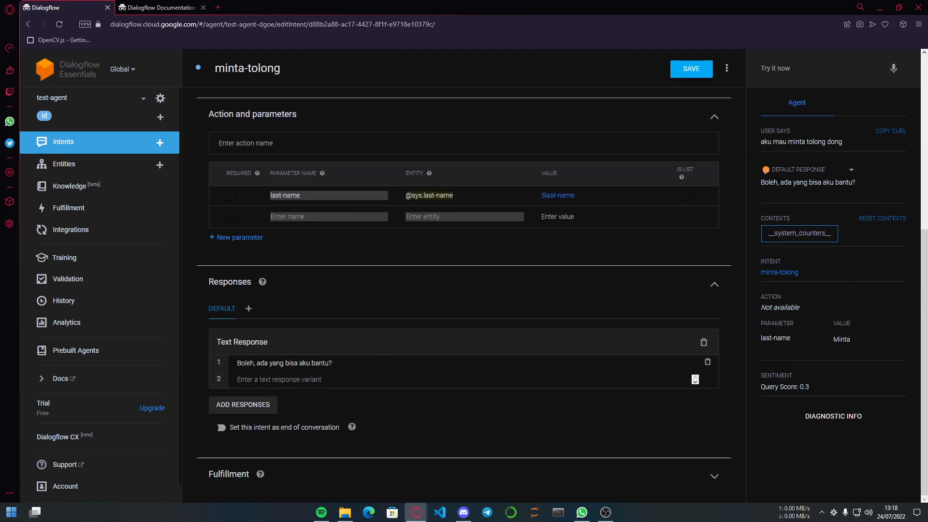
drag(352, 360, 330, 362)
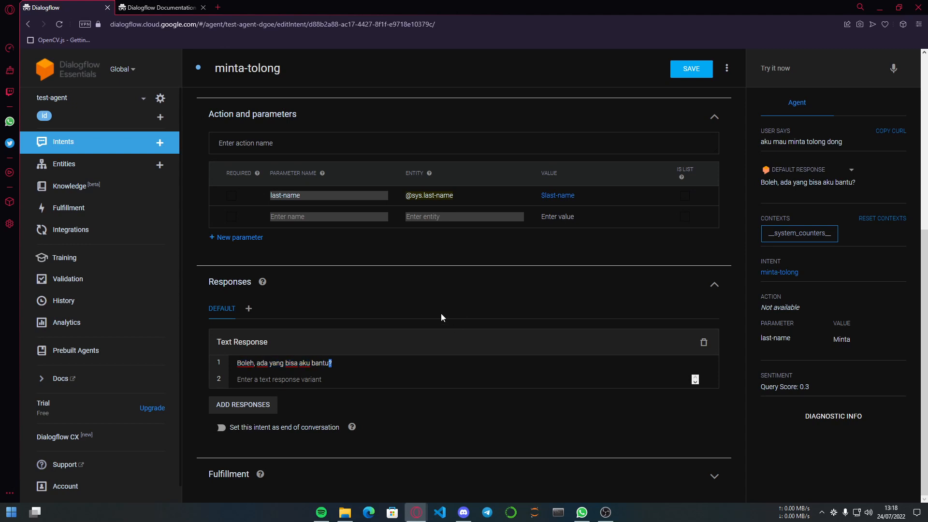
Compare the minta-tolong intent's training phrases and text response with the tested message "aku mau minta tolong dong"
scroll(440, 314, up, 5)
drag(850, 143, 759, 143)
click(298, 211)
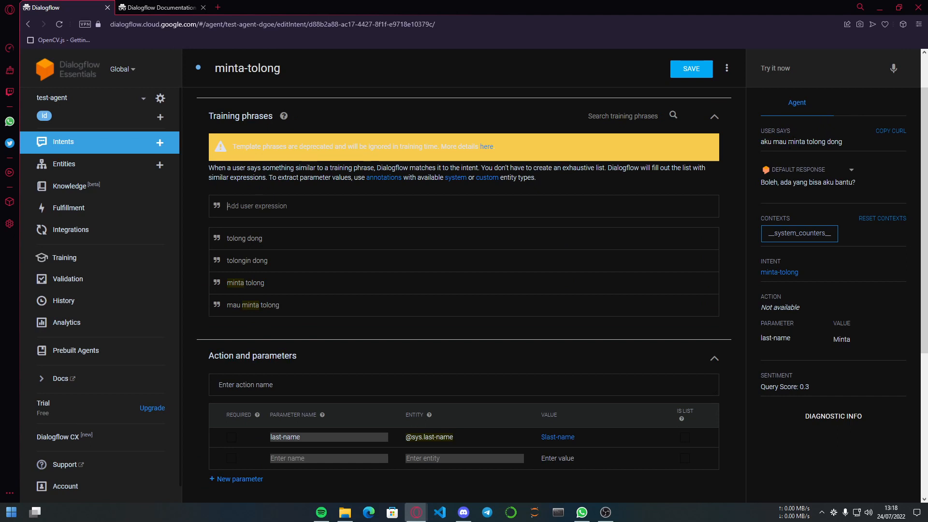
drag(806, 142, 882, 144)
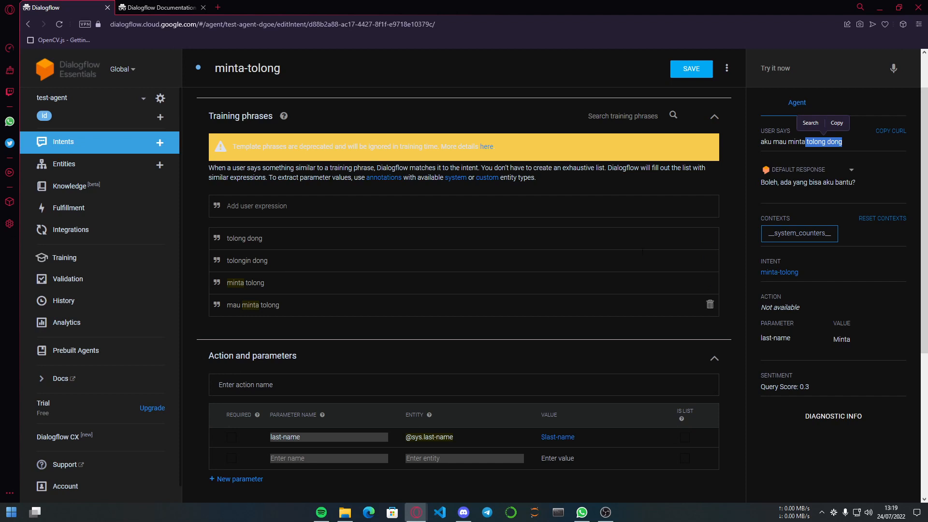
click(852, 140)
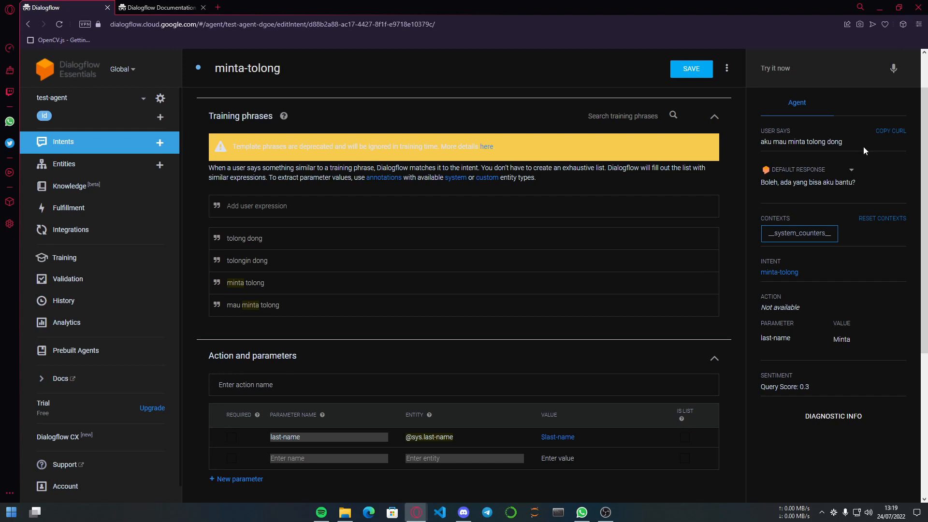
drag(841, 142, 794, 142)
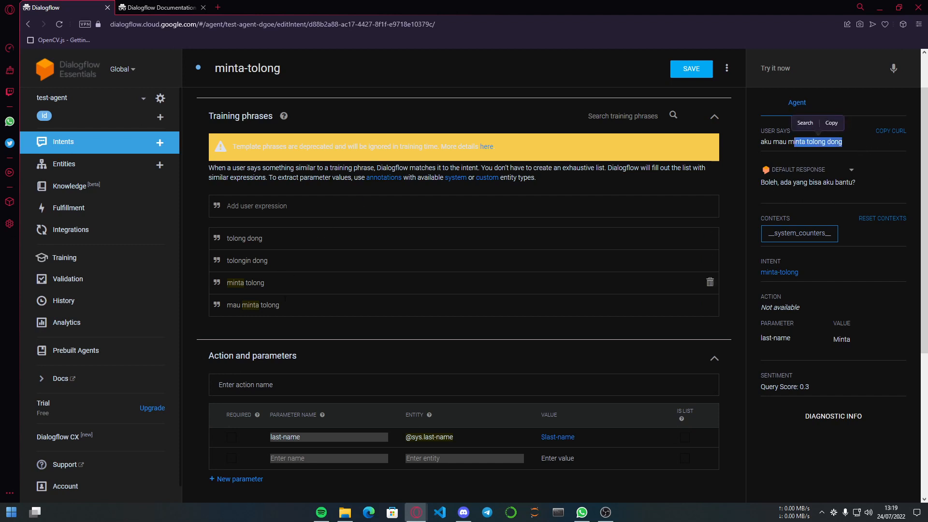
scroll(309, 338, down, 4)
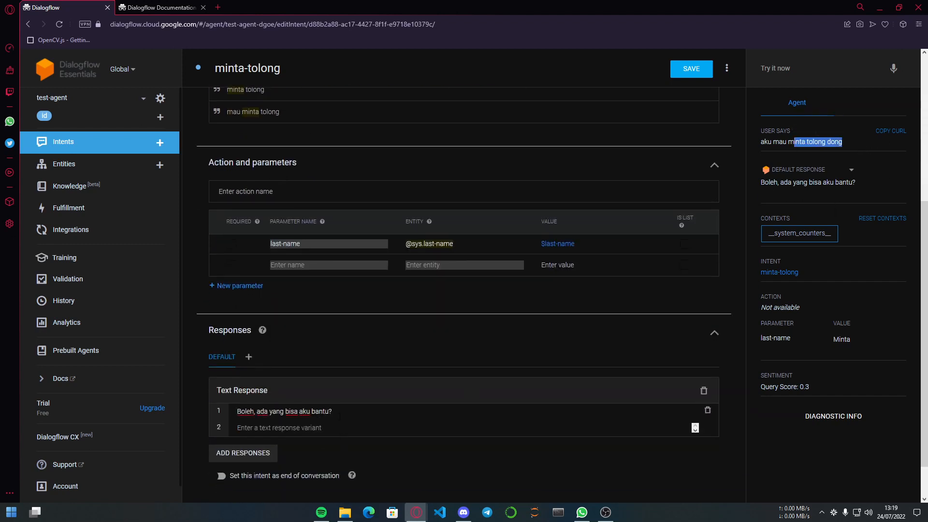
click(333, 412)
triple_click(342, 410)
click(342, 410)
scroll(333, 377, up, 5)
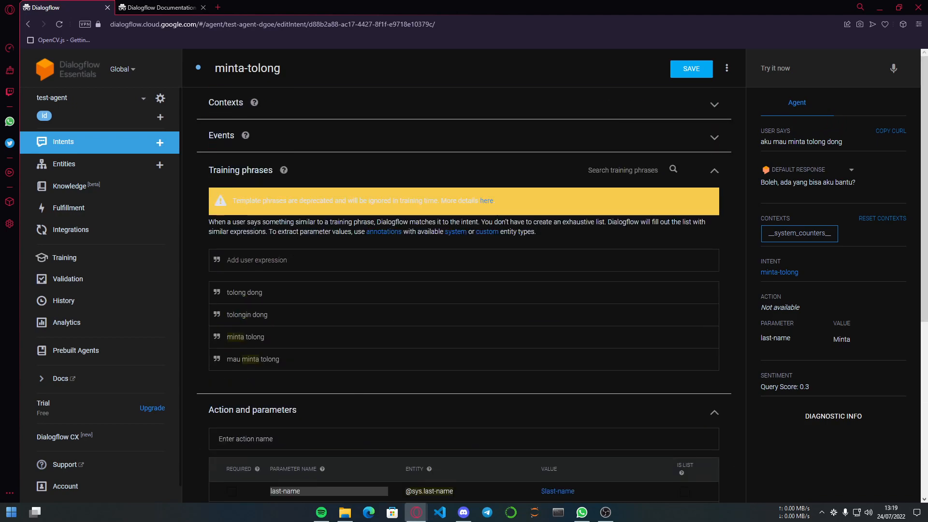
scroll(464, 290, down, 6)
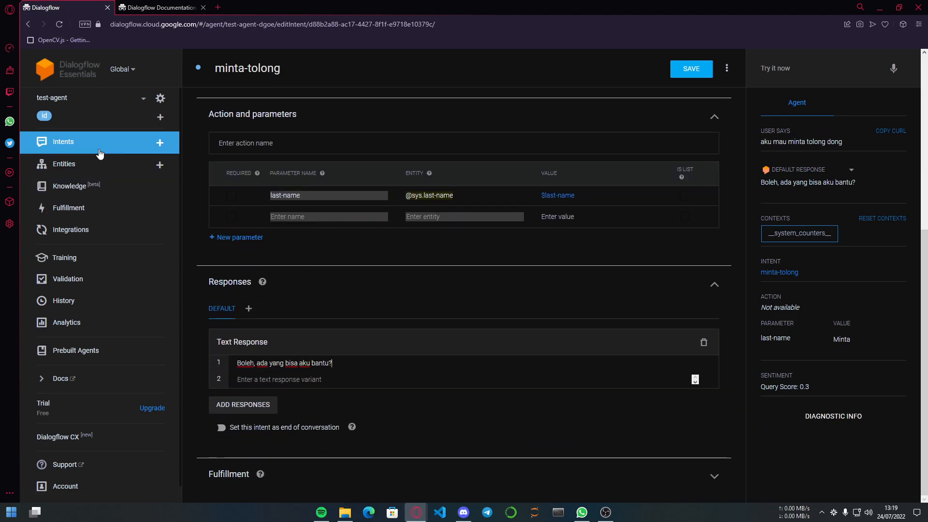
Save the minta-tolong intent and create a new intent named pesan from the intents list
click(685, 65)
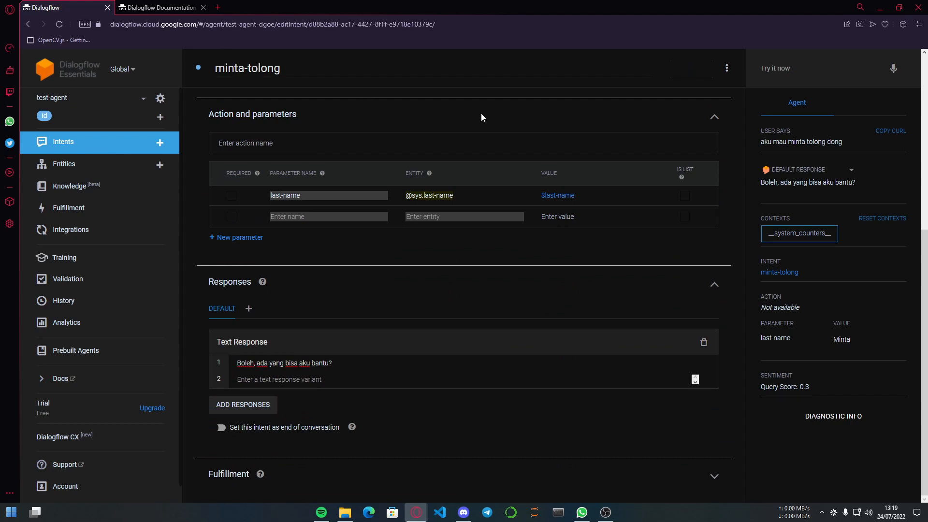
click(128, 150)
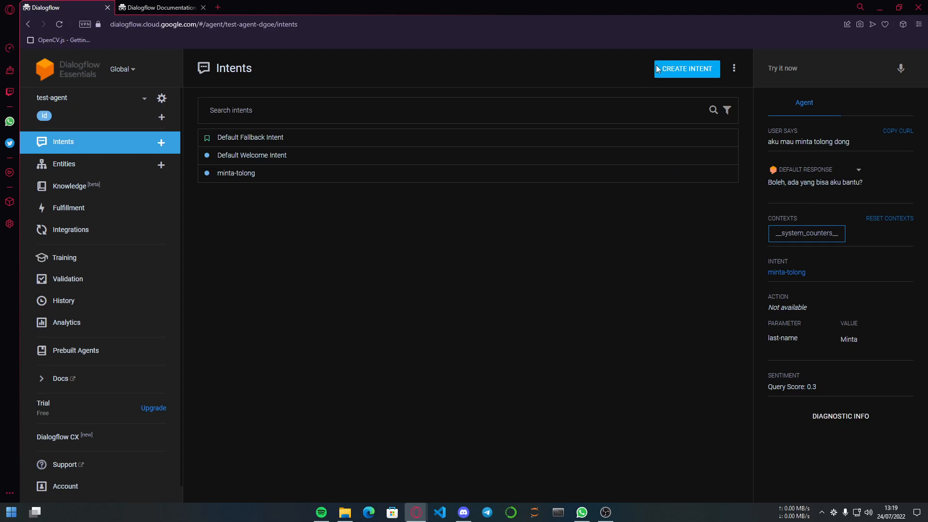
click(687, 68)
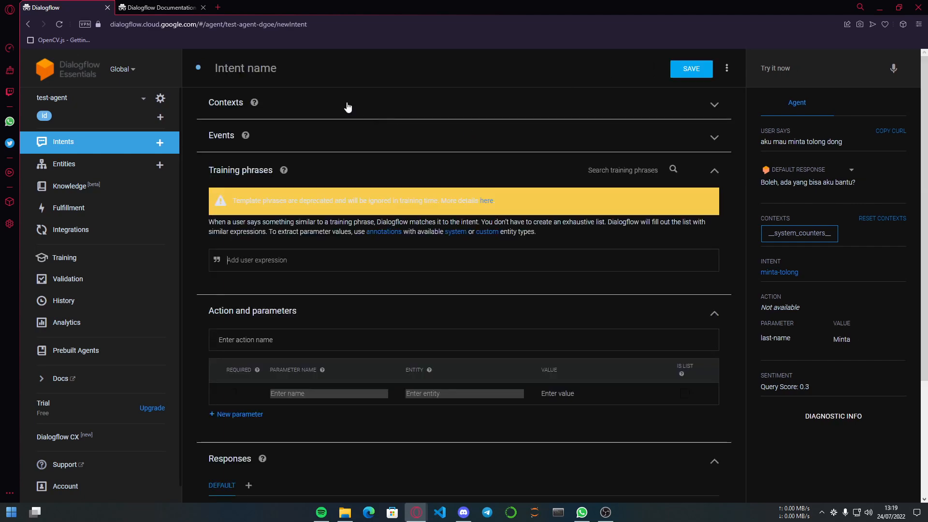
click(325, 70)
text(pesabn)
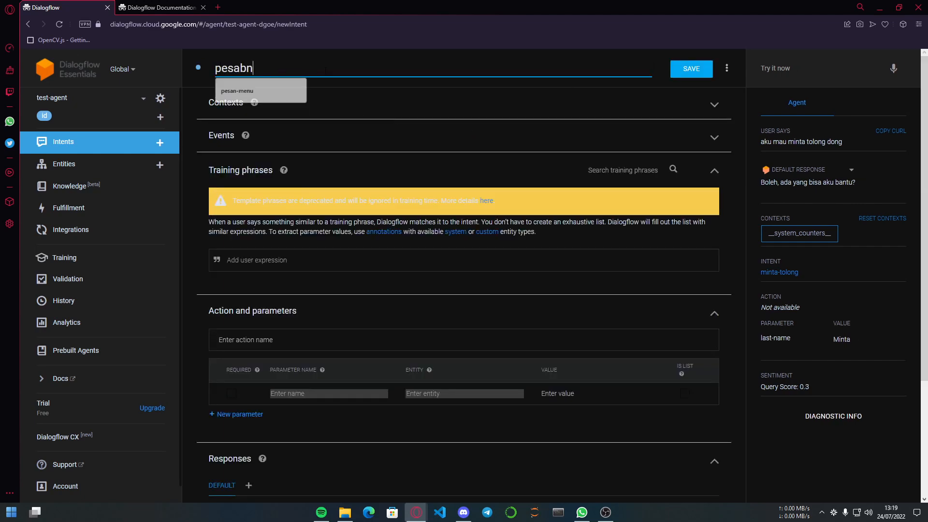
key(BackSpace)
key(BackSpace)
text(n-)
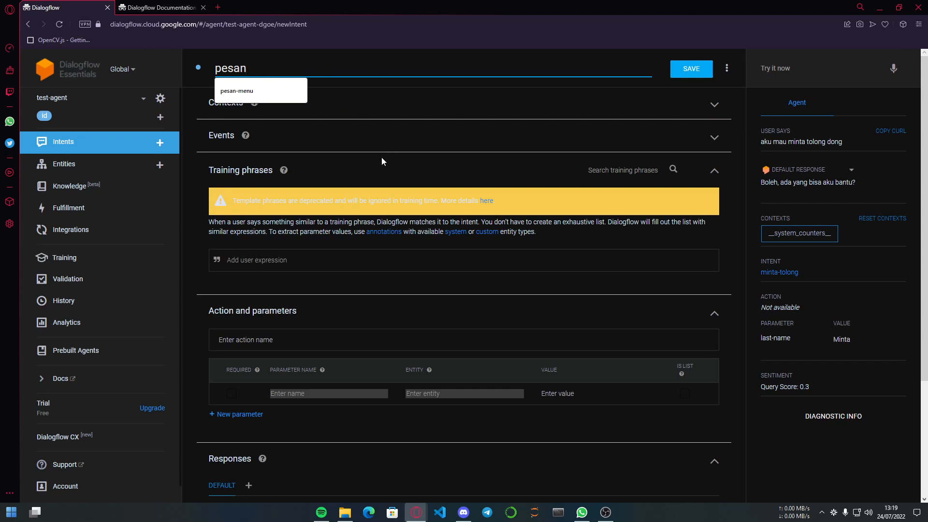
Add the training phrases "mau pesan dong" and "mau mesen dong" to the pesan intent
click(266, 262)
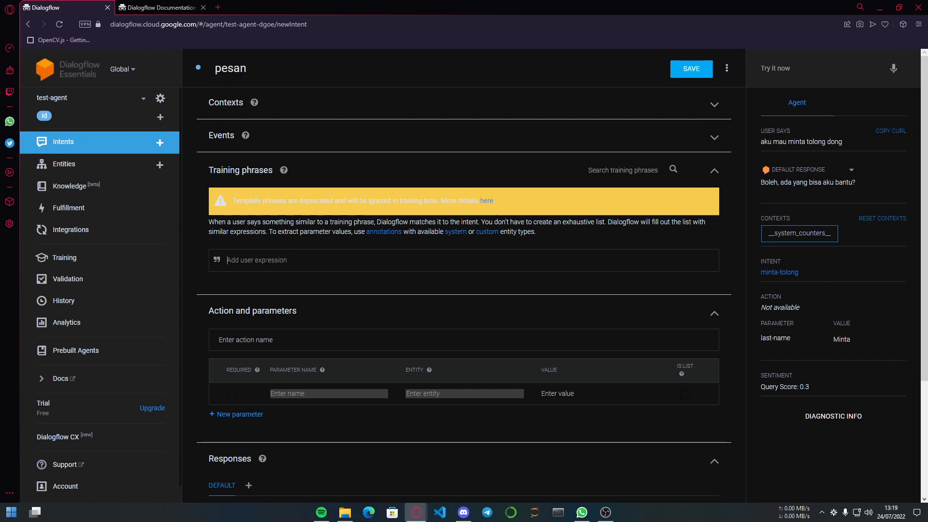
text(pesa)
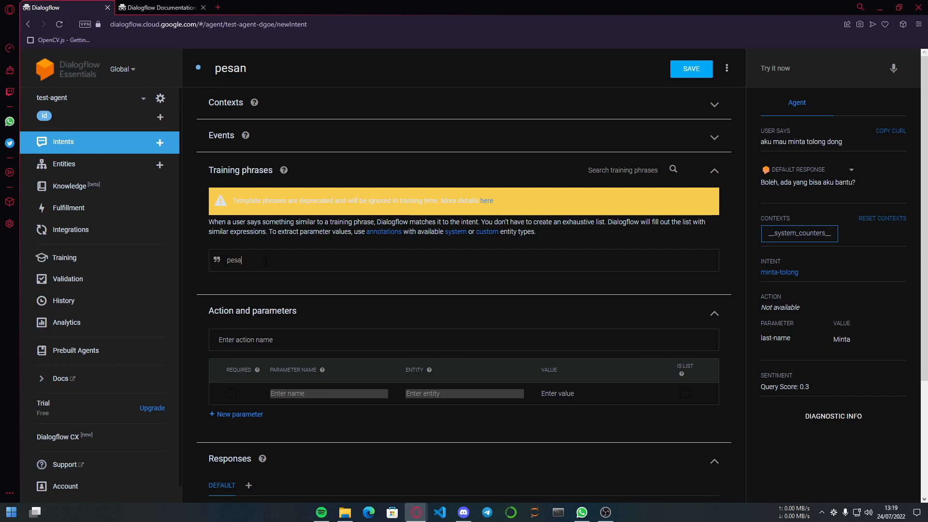
key(BackSpace)
key(BackSpace)
key(BackSpace)
key(BackSpace)
text(mau pesan dong)
key(Return)
text(mau )
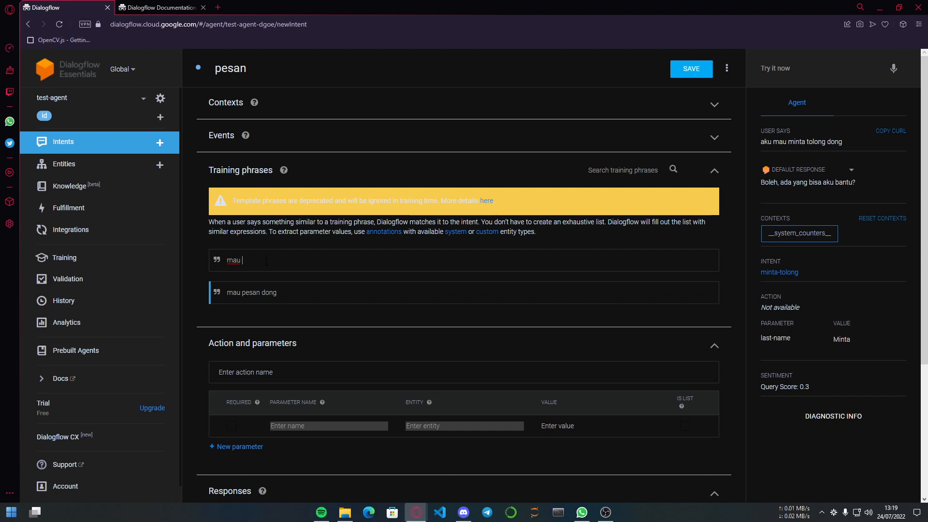
text(mesen dong)
key(Return)
Add the training phrases "pesen makanan" and "pesan makanan" to the pesan intent
text(p)
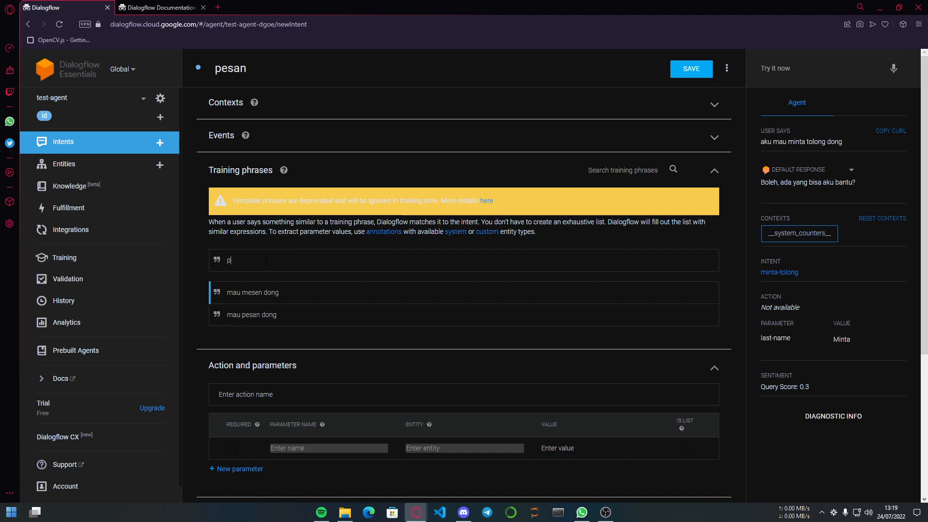
text(esen makanan)
key(Return)
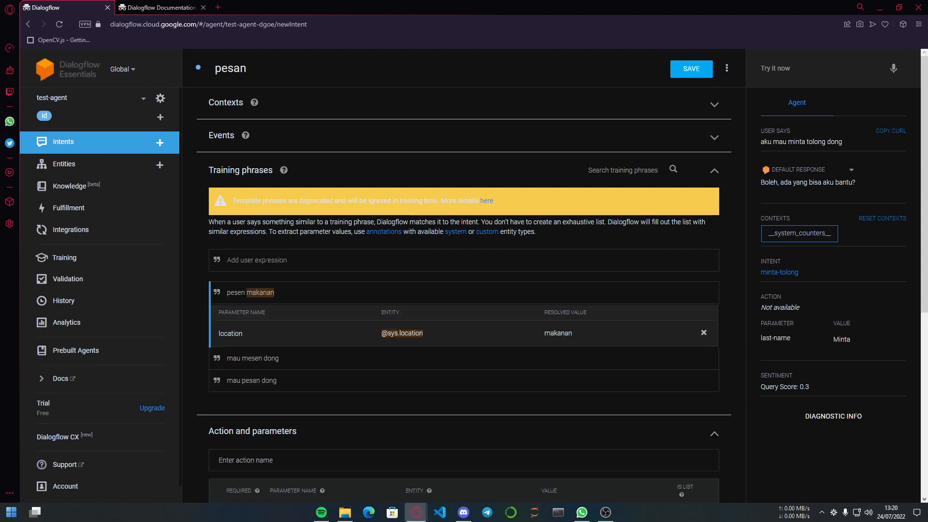
text(pesan makana)
key(Return)
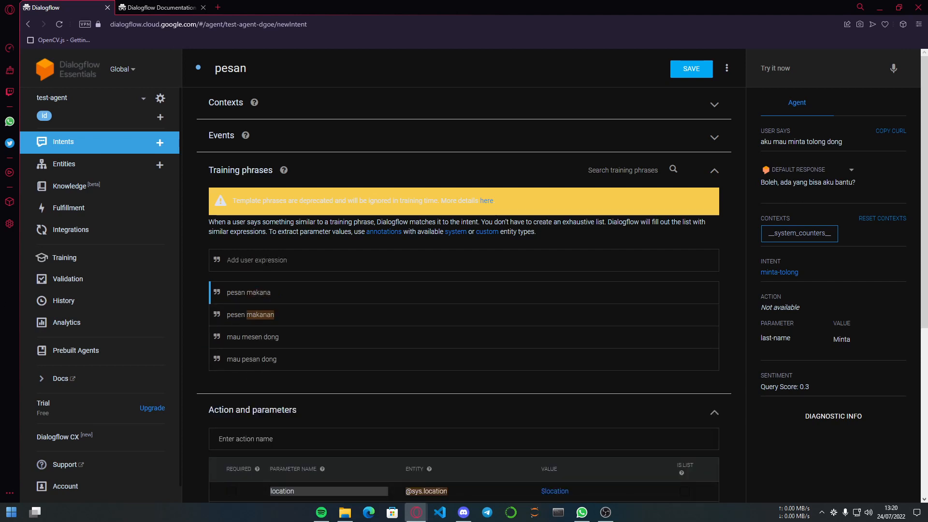
click(289, 291)
text(n)
Add the training phrases "pesen", "pesan", "order makanan" and "order" to the pesan intent
click(279, 263)
text(pesen)
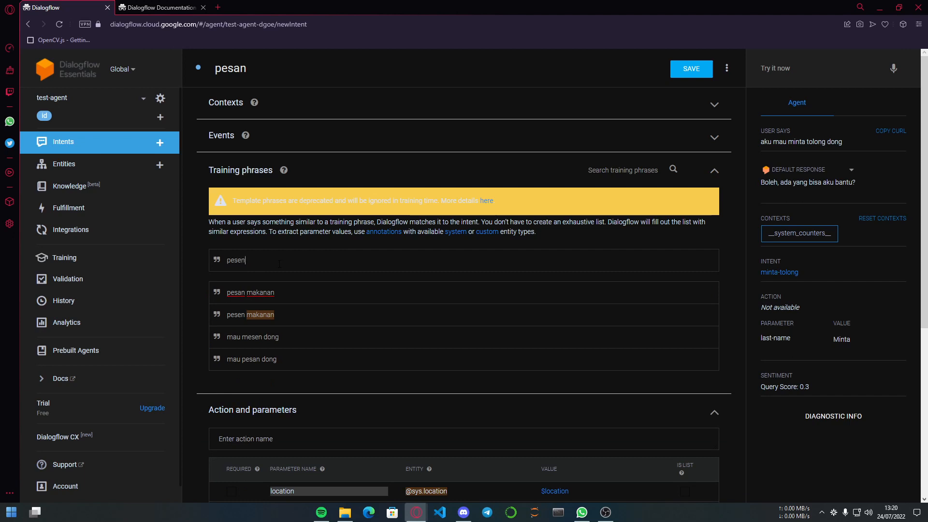
key(Return)
text(o)
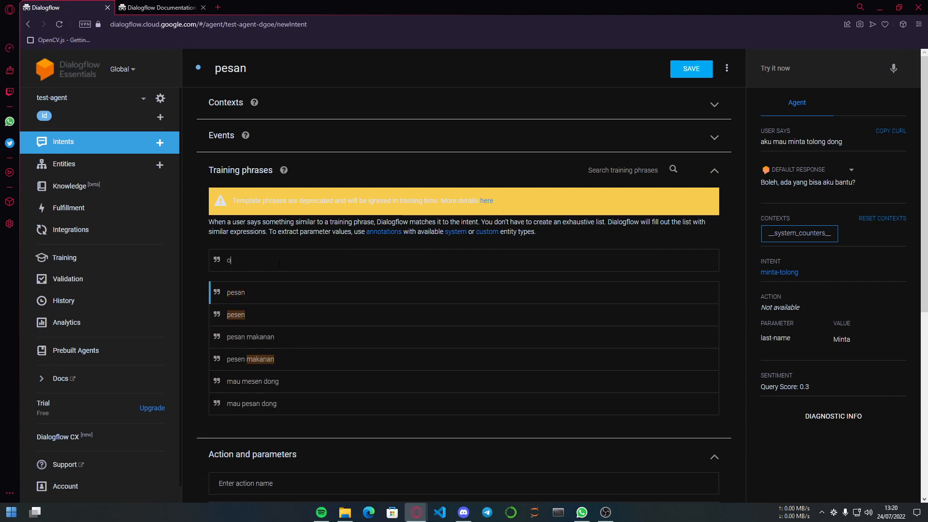
text(rder makanan)
key(Return)
text(order)
key(Return)
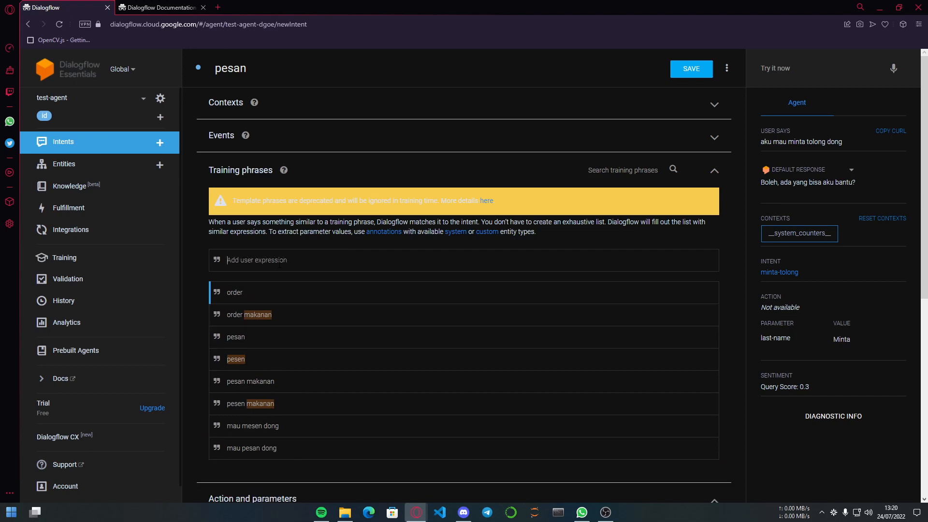
Add the text response "Oke, Pelayan segera datang ke kamu!" to the pesan intent, save it and review the saved response
scroll(700, 147, down, 8)
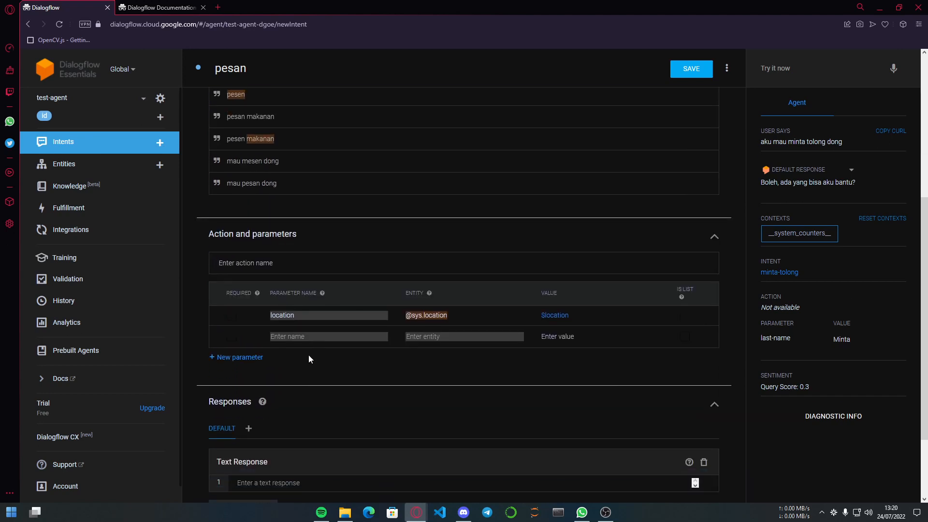
click(294, 379)
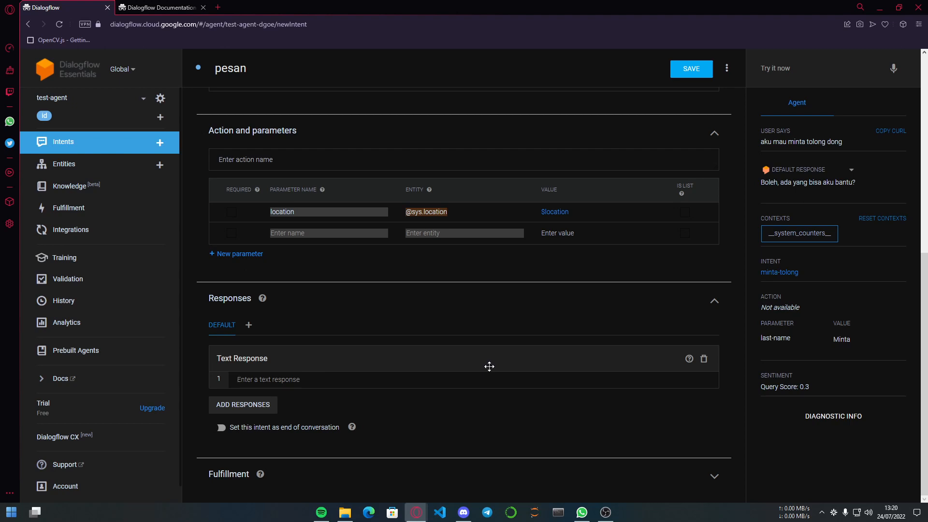
text(Oke)
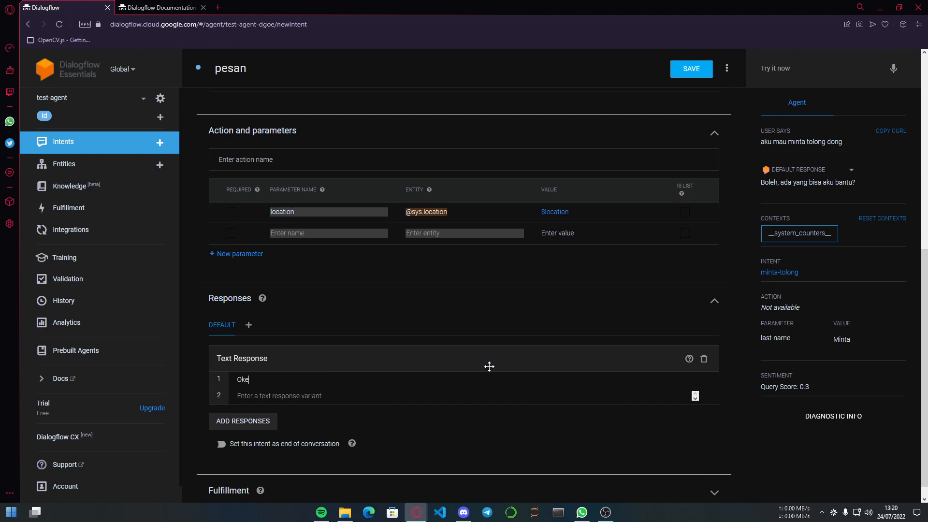
text(, Pelayan segera date)
key(BackSpace)
text(ng ke kem)
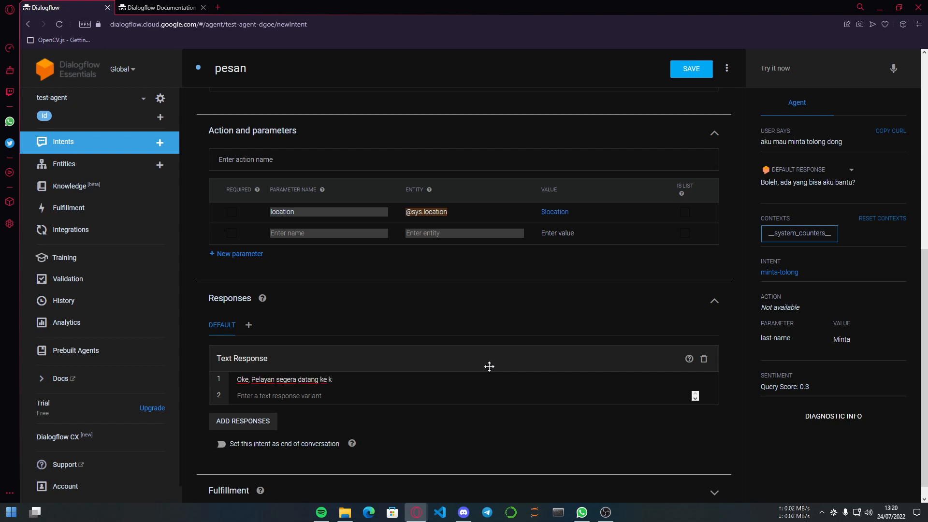
text(amu!)
click(693, 72)
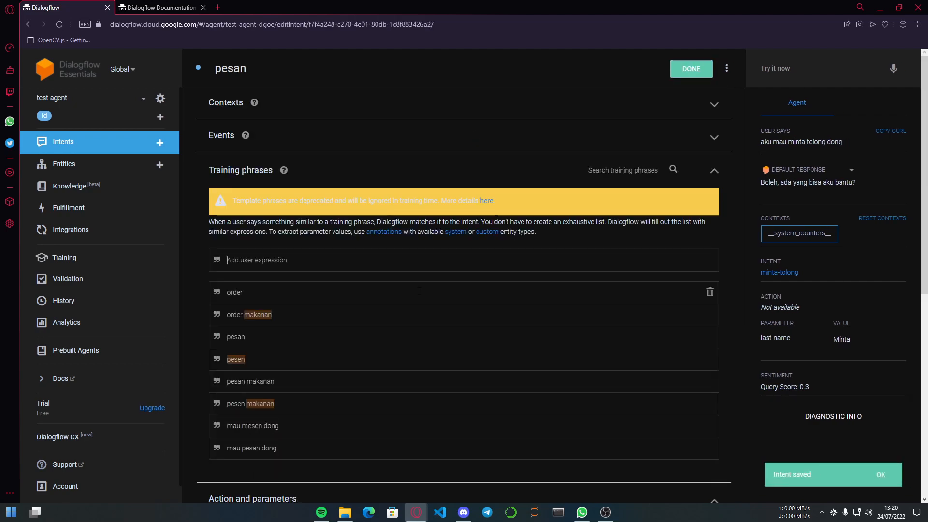
scroll(454, 348, down, 8)
scroll(492, 406, down, 2)
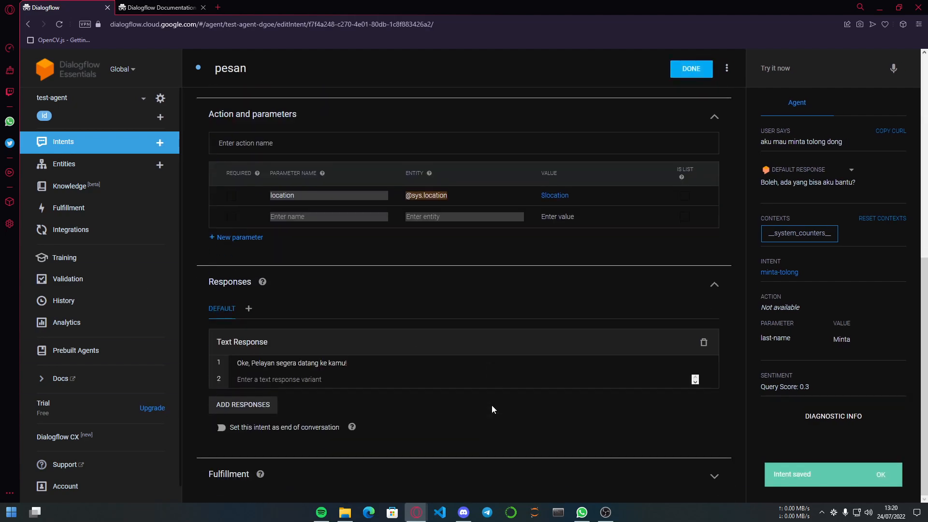
Examine the pesan intent's training phrases and the location annotations on "pesen makanan", "pesen" and "order makanan"
scroll(492, 405, up, 7)
scroll(282, 302, down, 5)
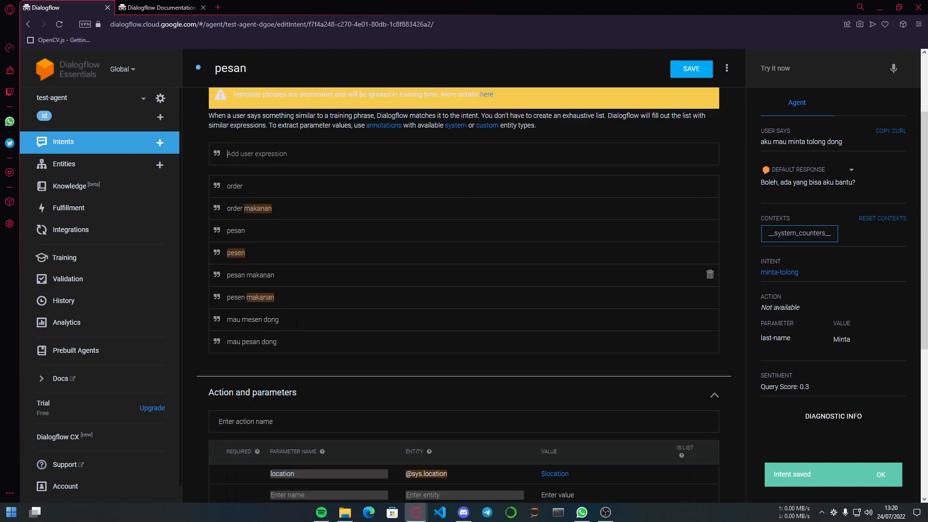
scroll(294, 261, up, 2)
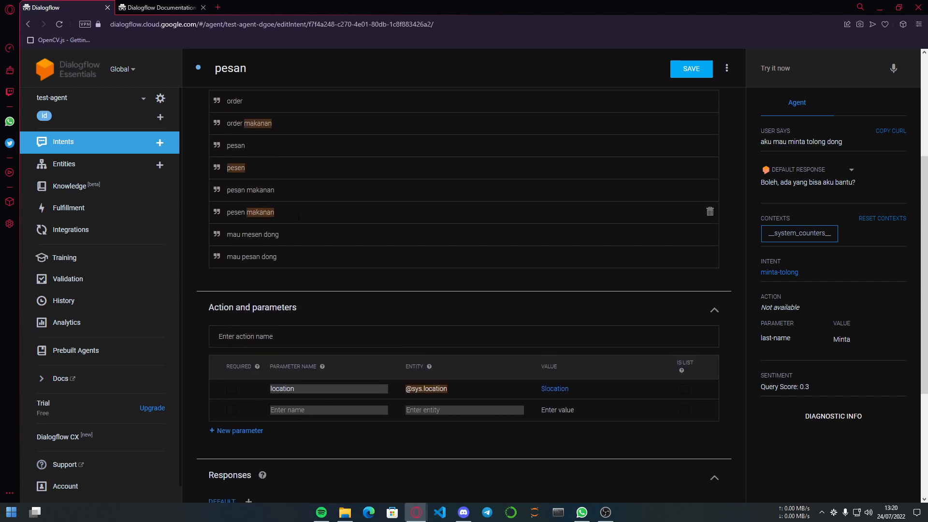
click(307, 215)
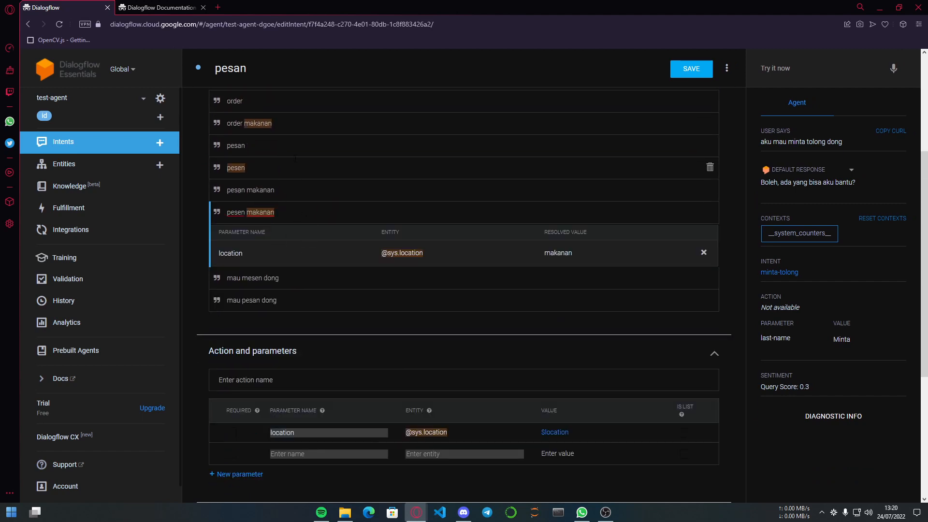
click(300, 168)
click(310, 123)
click(303, 216)
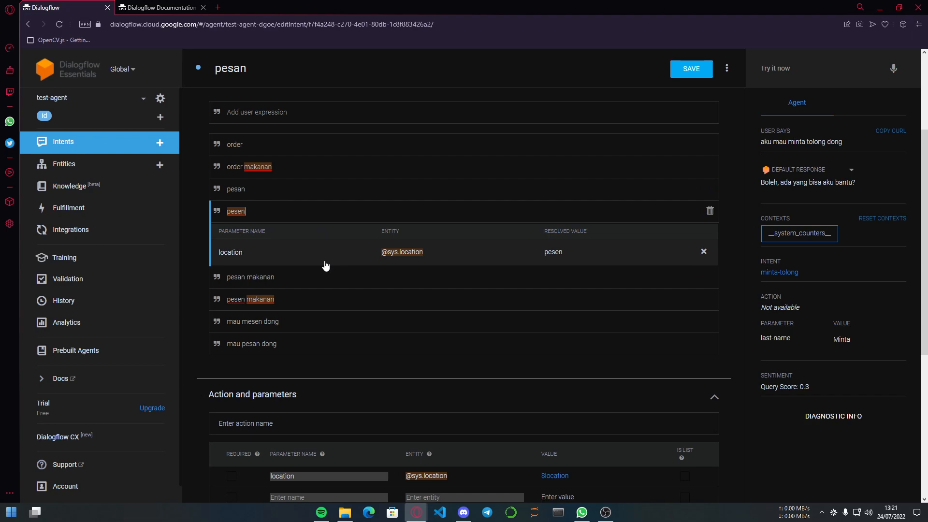
scroll(326, 265, up, 3)
scroll(326, 262, down, 5)
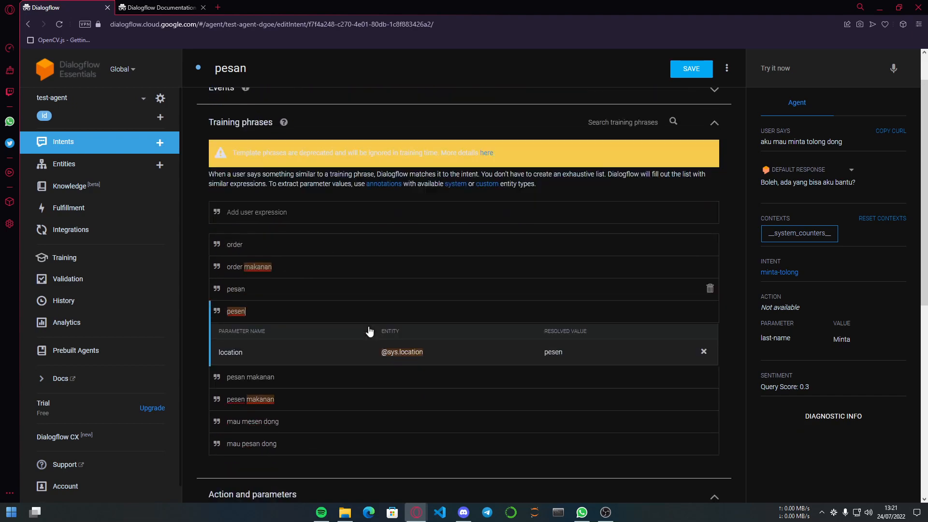
Return to the intents list without saving the pesan intent and resend the earlier test phrase "aku mau minta tolong dong"
click(60, 149)
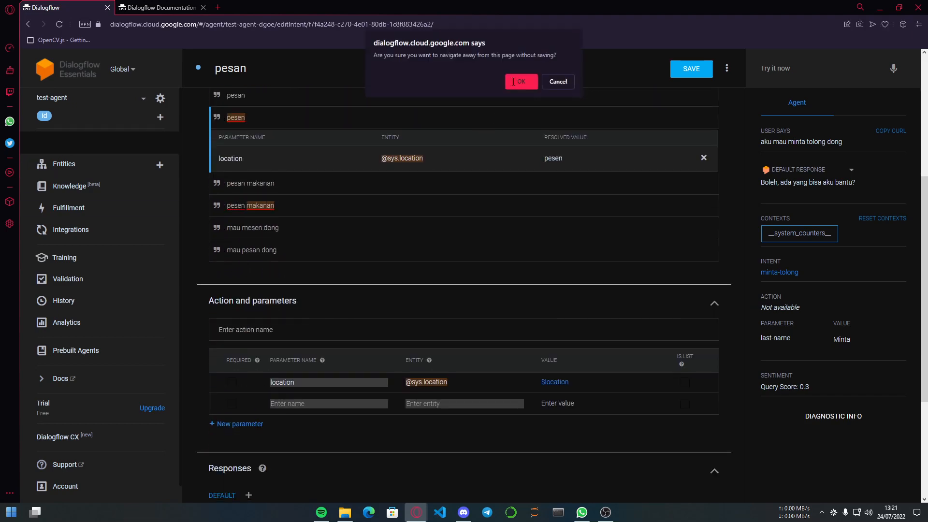
click(521, 82)
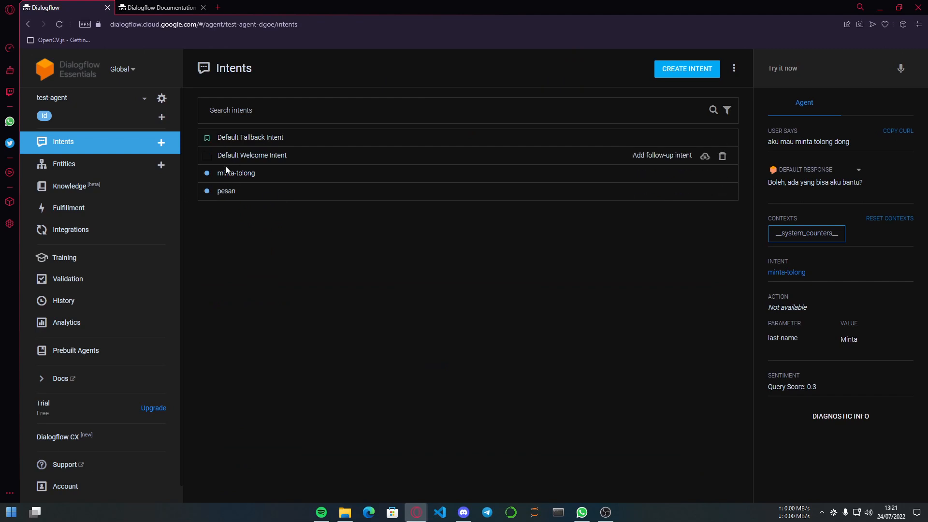
click(800, 71)
text(a)
key(BackSpace)
text(ma)
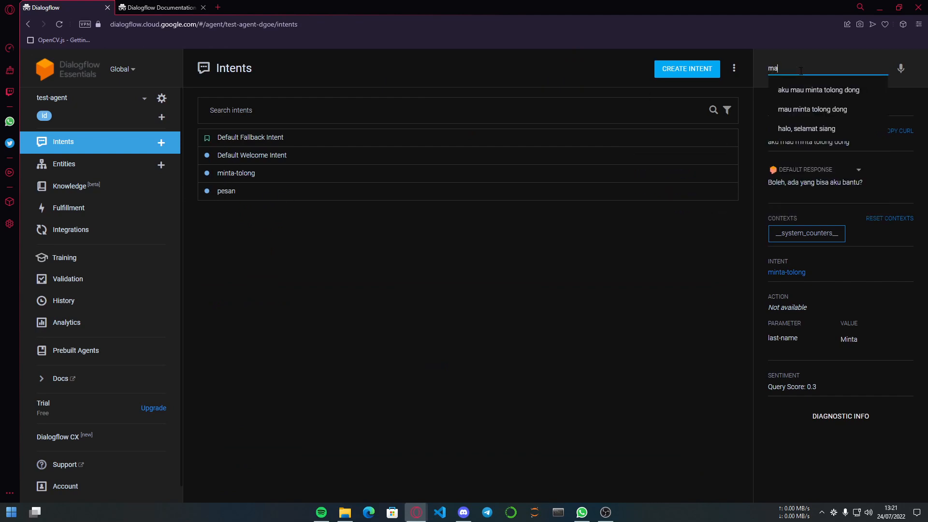
key(BackSpace)
key(BackSpace)
key(Down)
key(Return)
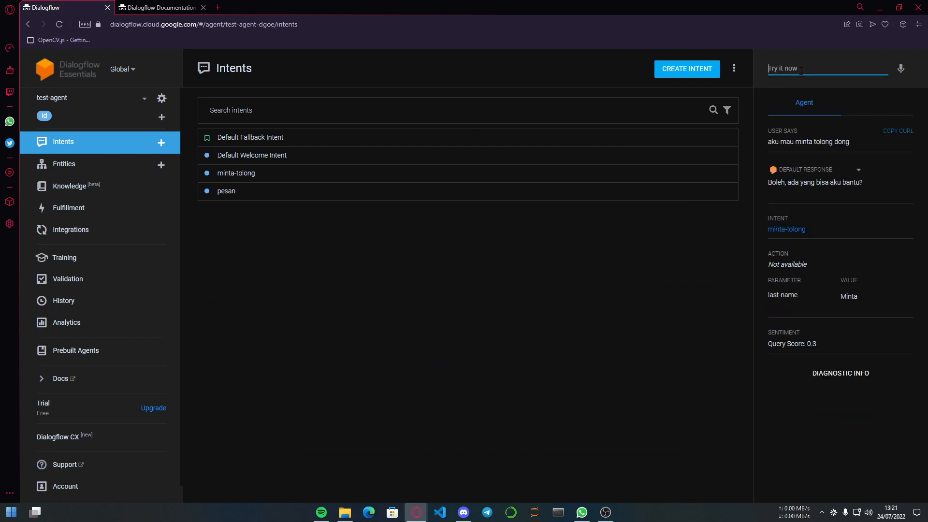
Test the agent with the phrase "aku mau pesen makan" and examine its default response
text(aku mau )
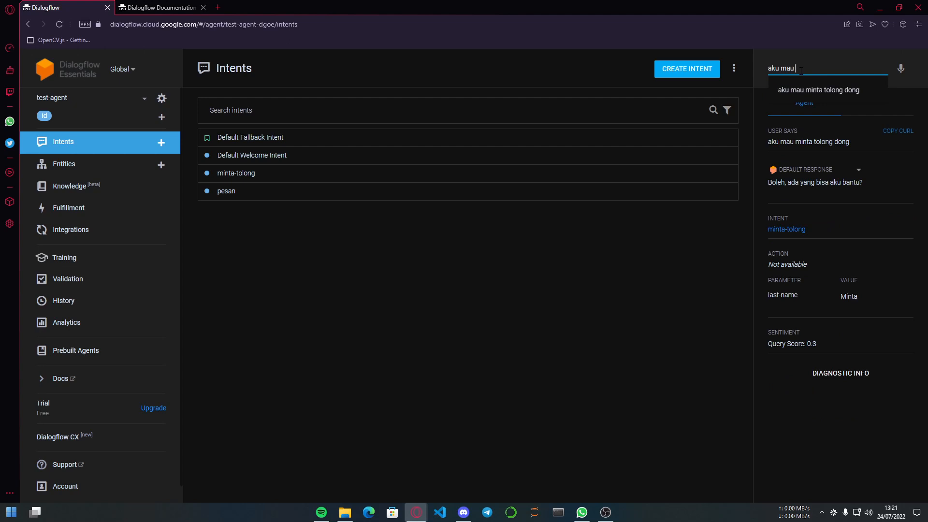
text(pesen makan)
key(Return)
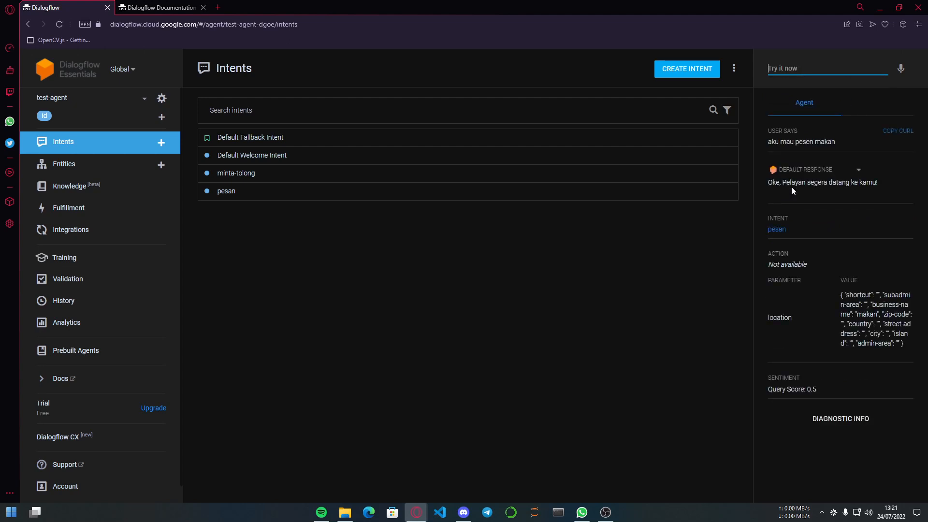
click(603, 293)
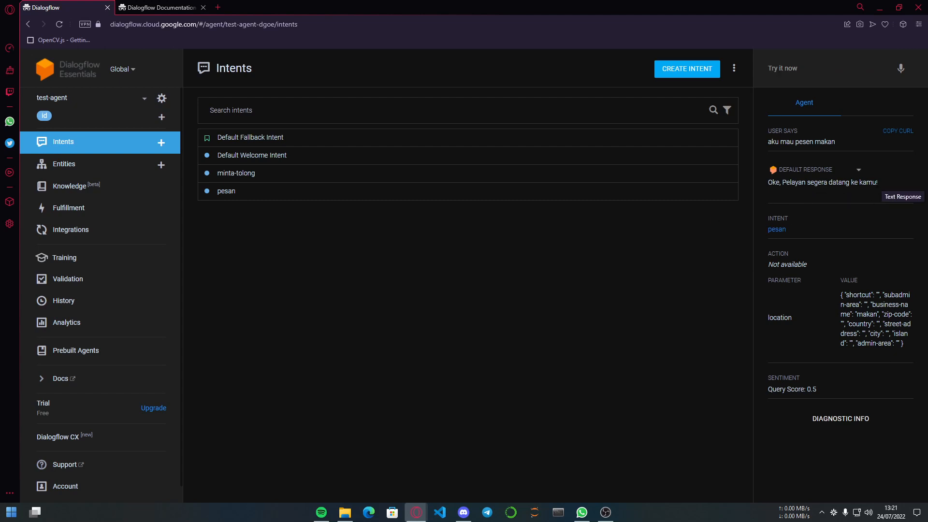
drag(886, 182, 706, 191)
click(590, 232)
Create a new custom entity named "menu"
click(125, 166)
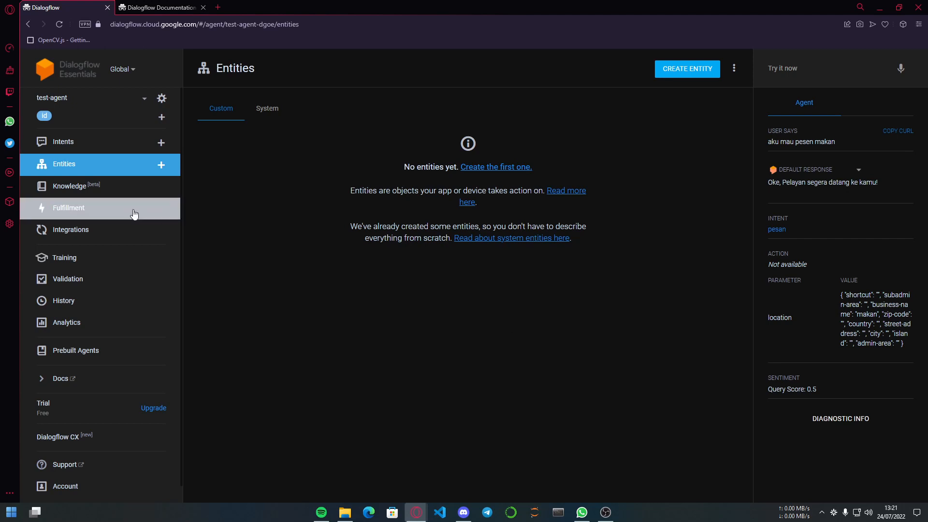
click(118, 173)
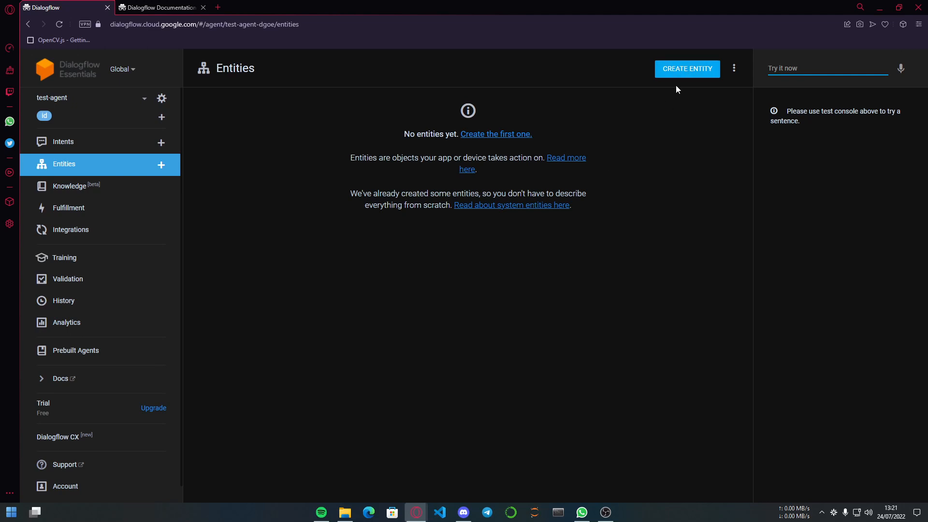
click(684, 70)
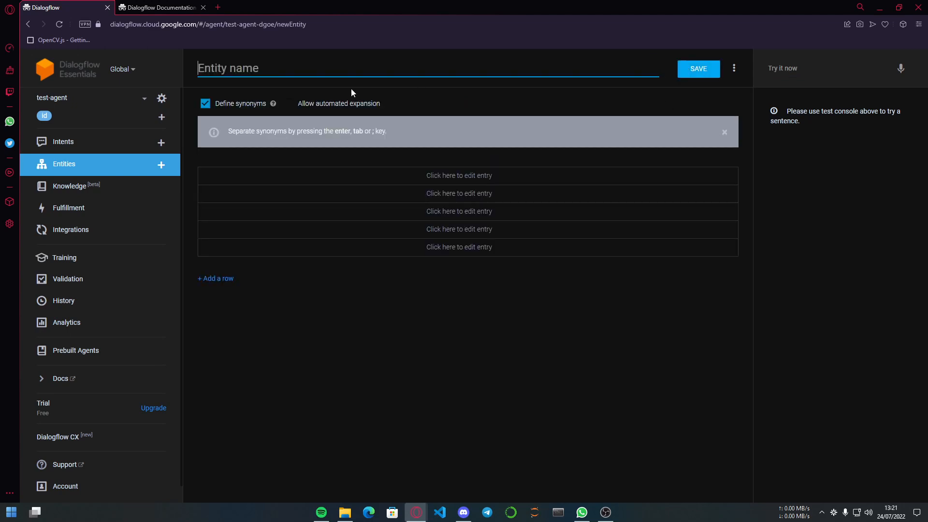
text(menu)
Add the entry "ikan" to the menu entity with the synonyms "ikan goreng", "ikan bakar" and "seafood"
click(361, 180)
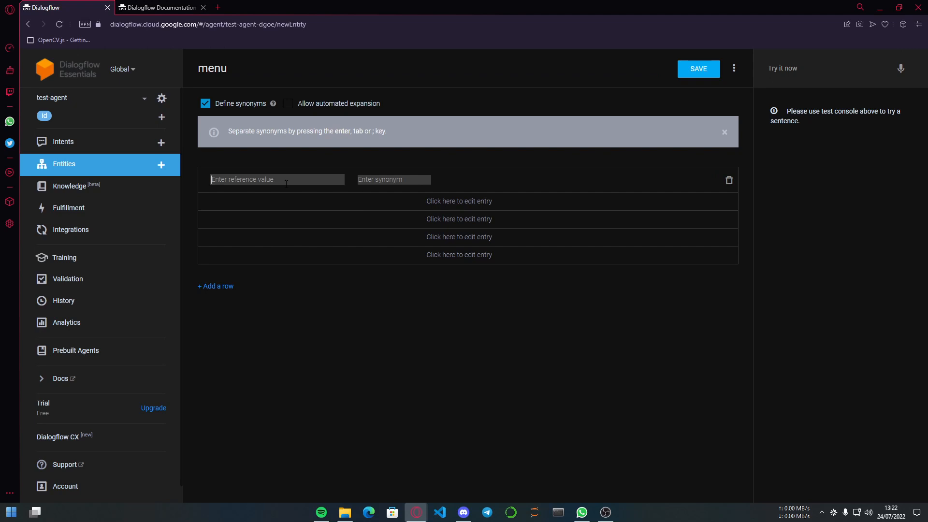
text(ikan)
key(Tab)
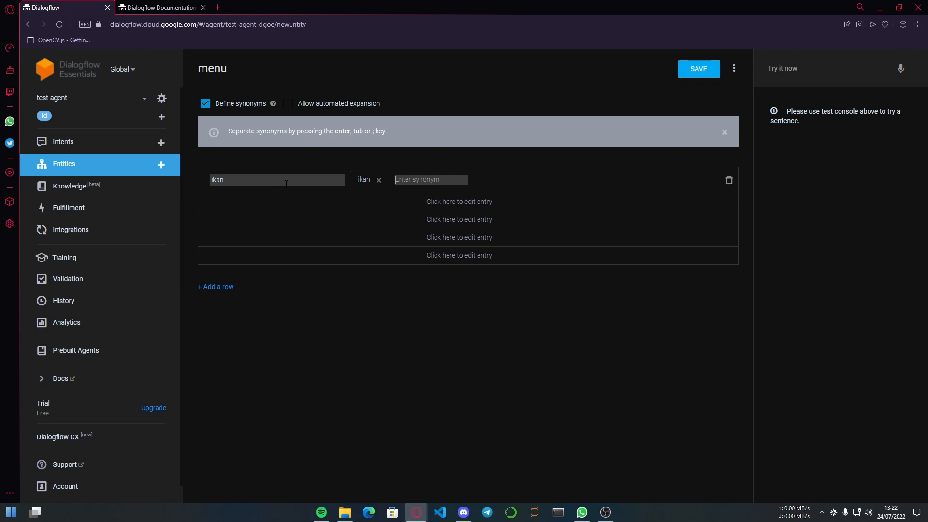
text(ikan goreng)
key(Return)
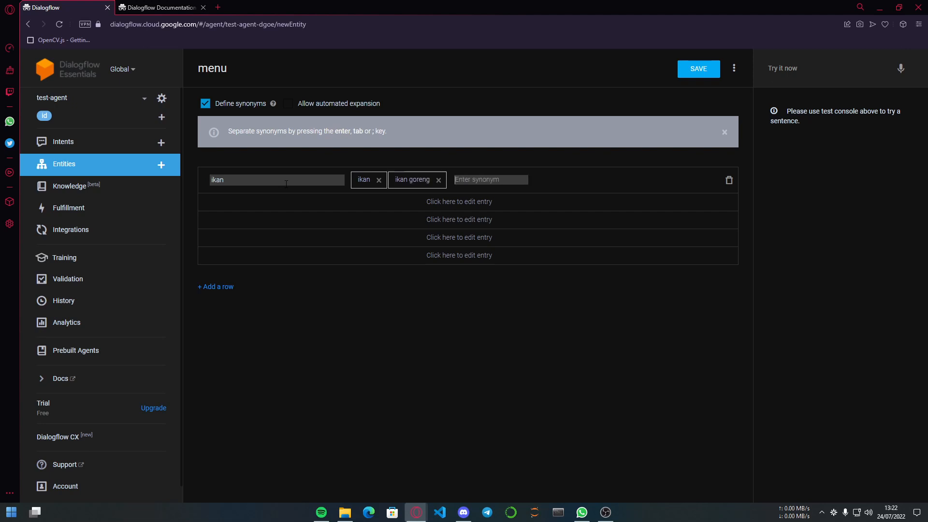
text(ikan bakar)
key(Return)
text(sea)
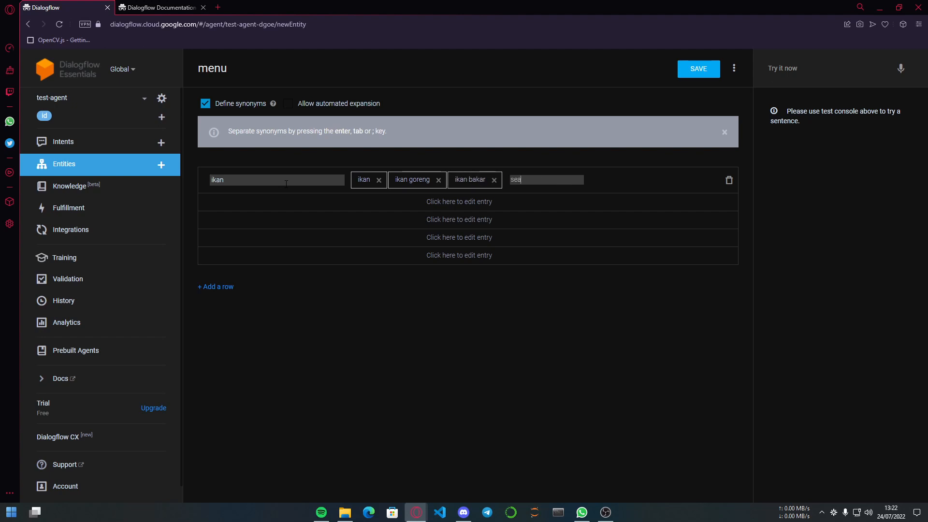
text(food)
key(Return)
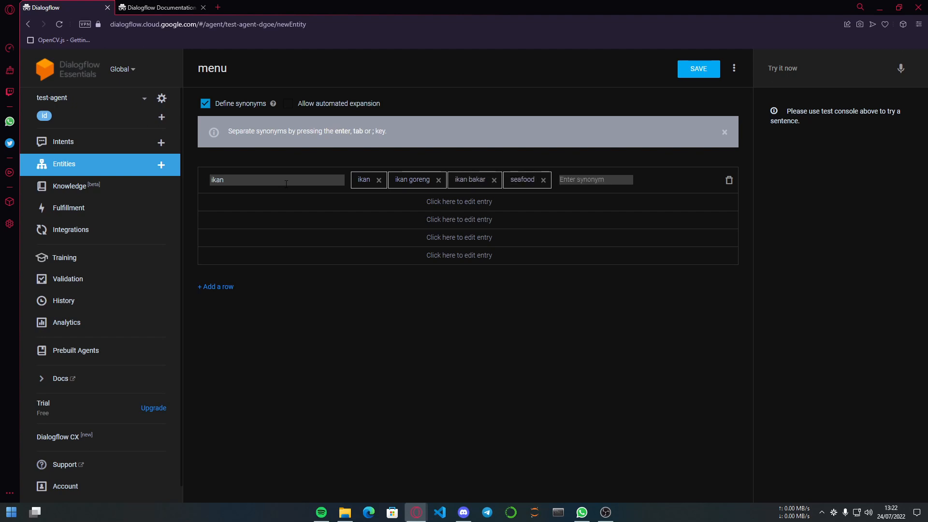
Add the entry "ayam" to the menu entity with the synonyms "ayam goreng" and "ayam bakar"
click(446, 208)
text(ayam)
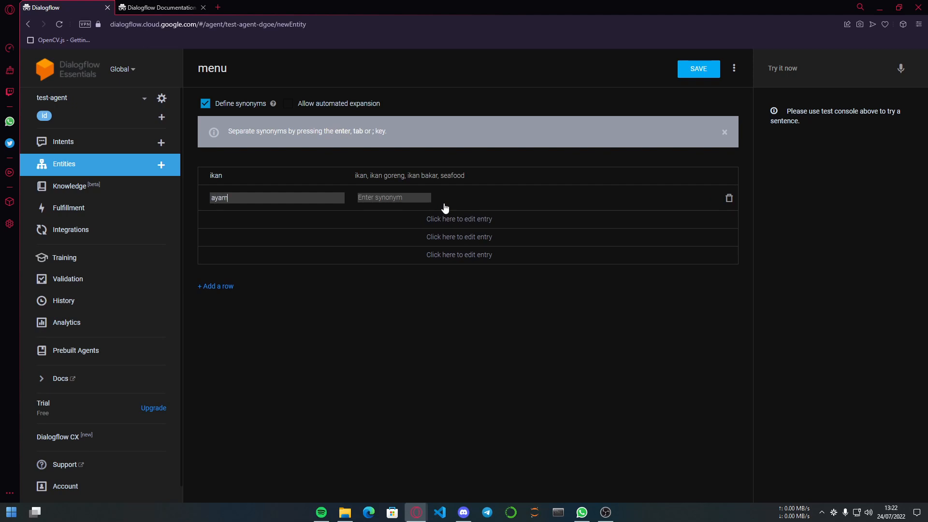
key(Tab)
text(ayam)
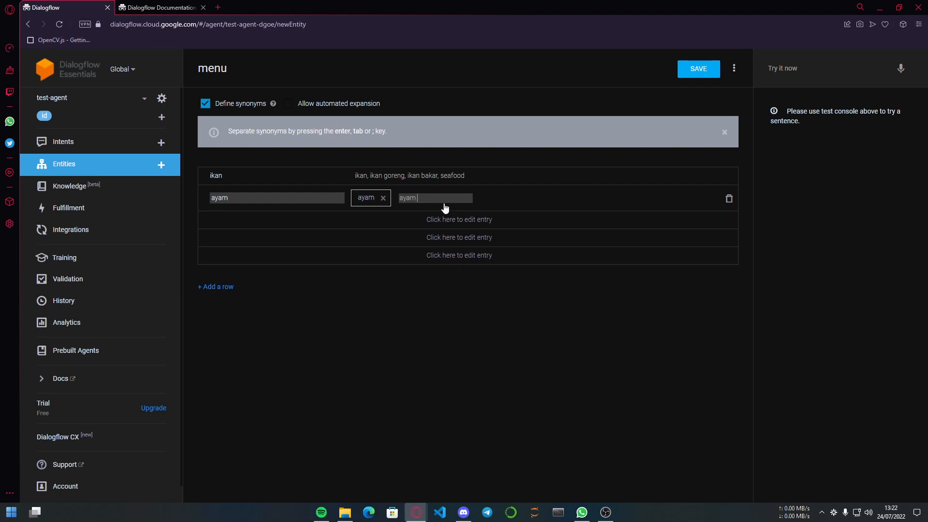
text( goreng)
key(Tab)
text(a)
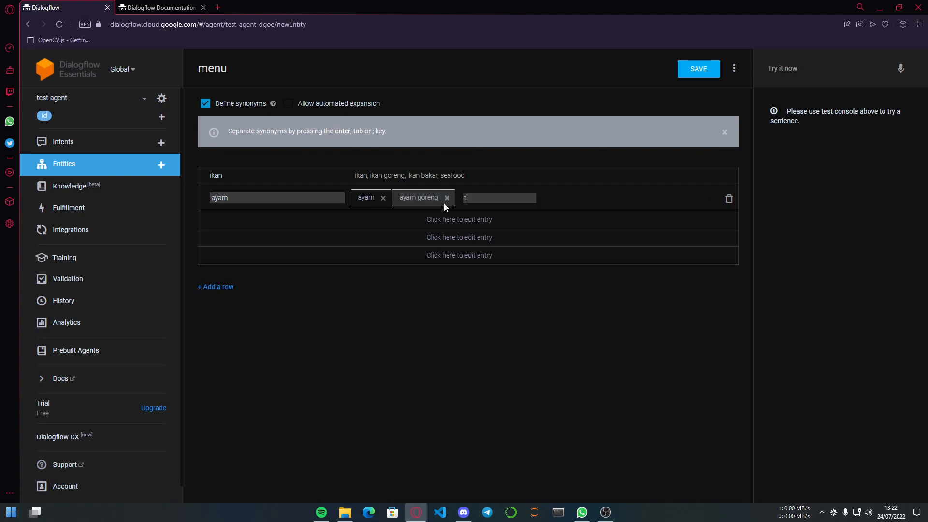
text(yam bakar)
key(Tab)
Add the entry "roti" to the menu entity with the synonyms "roti bakar" and "roti manis"
click(460, 220)
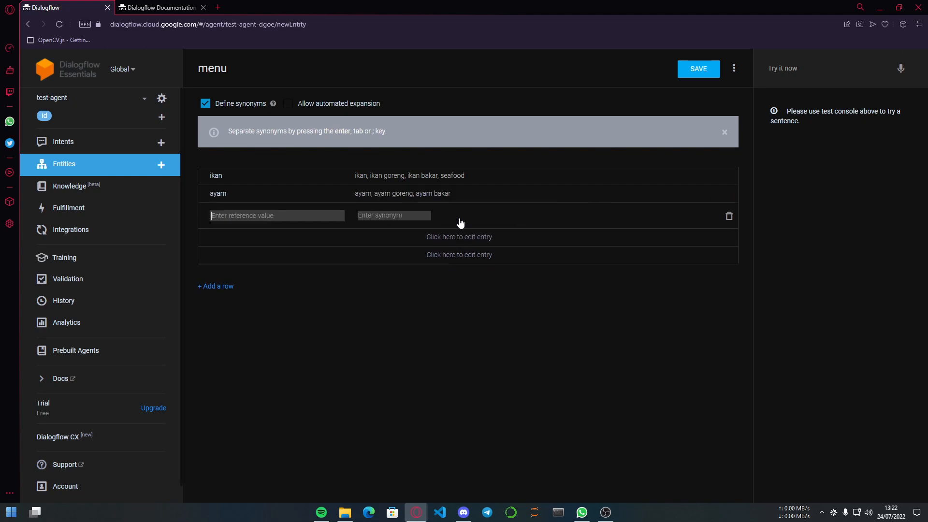
text(roti)
key(Tab)
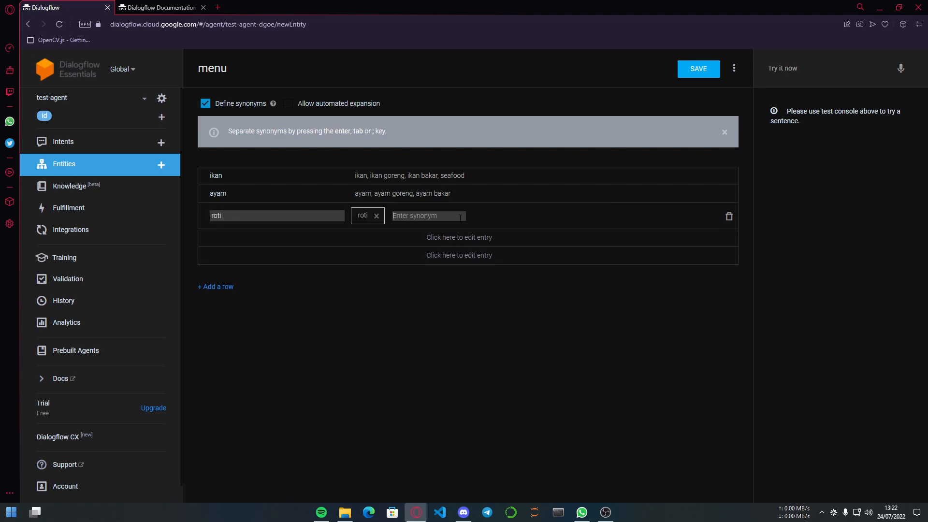
text(roti bakar)
key(Tab)
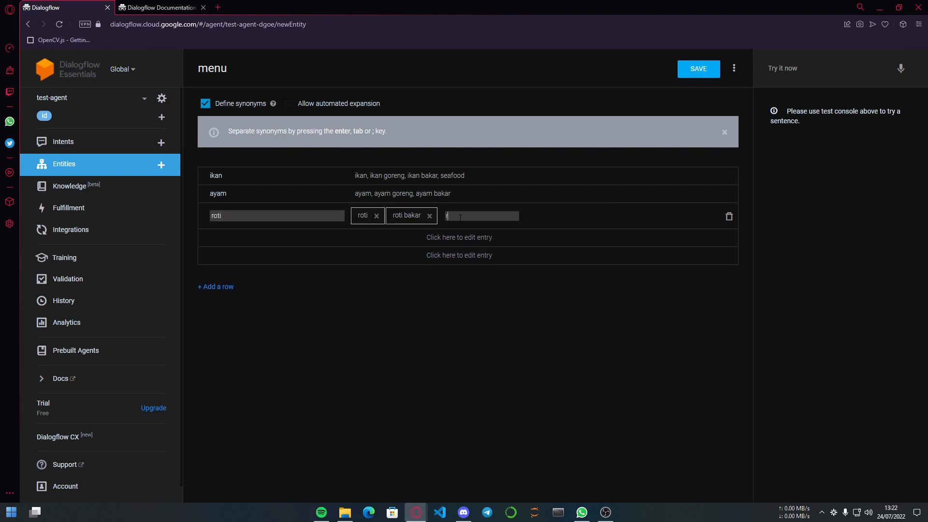
text(roit)
key(BackSpace)
text(oti manis)
key(Tab)
Add the entry "batagor" to the menu entity with the synonym "siomay"
click(461, 238)
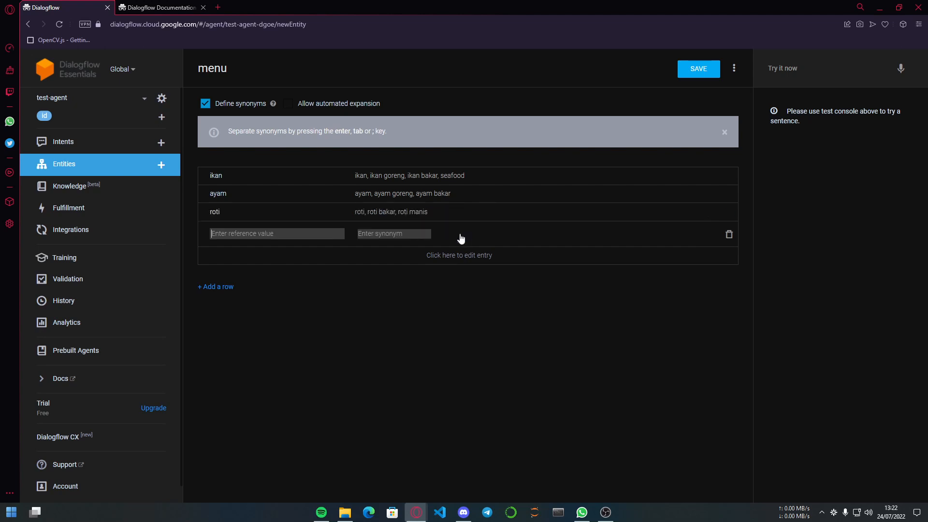
text(batagor)
key(Tab)
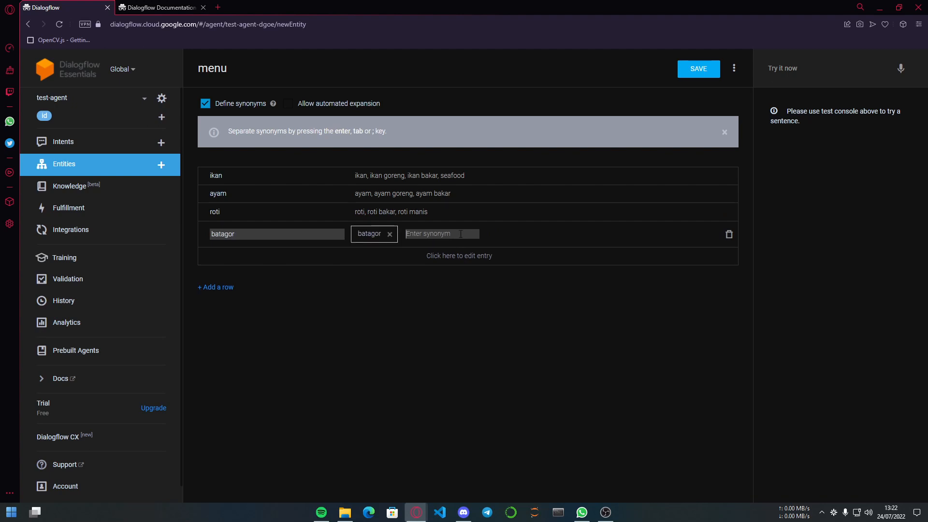
text(siomay)
key(Tab)
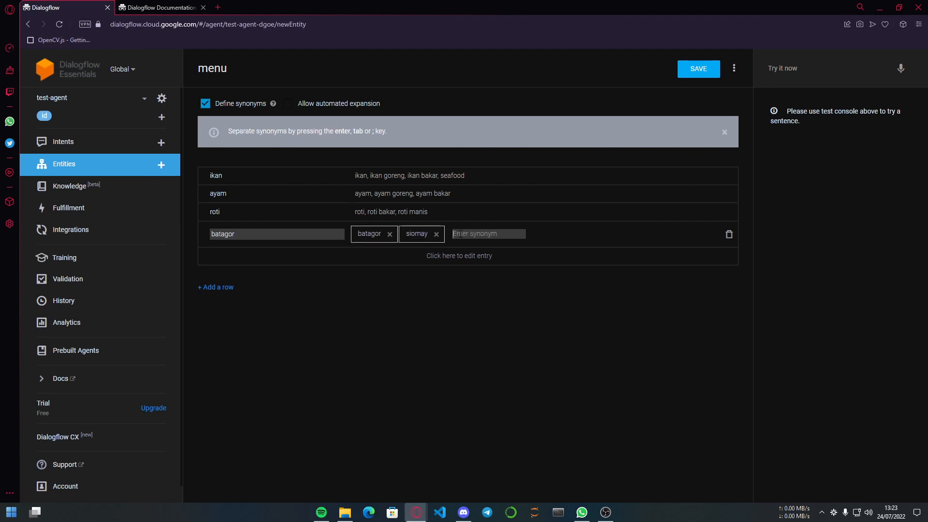
Add the entry "dimsum" to the menu entity and remove the extra empty row
click(451, 261)
text(dimsum)
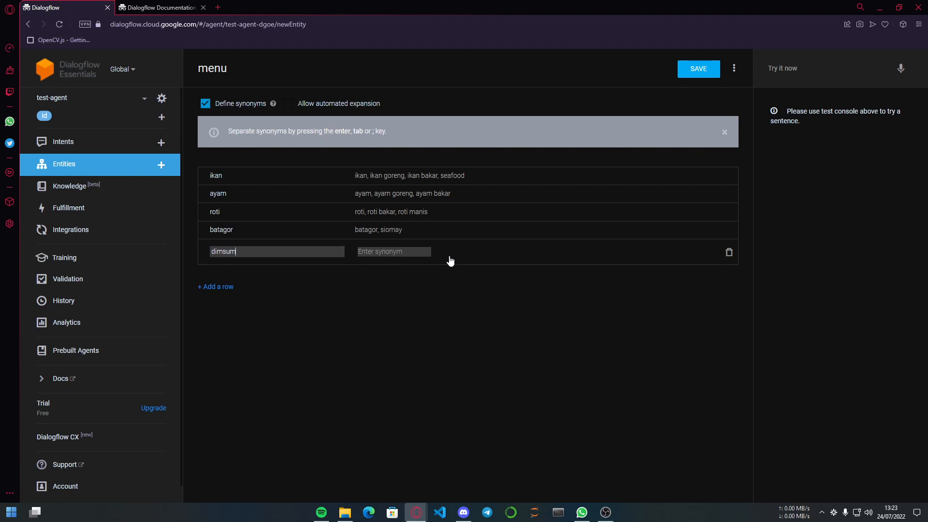
key(Tab)
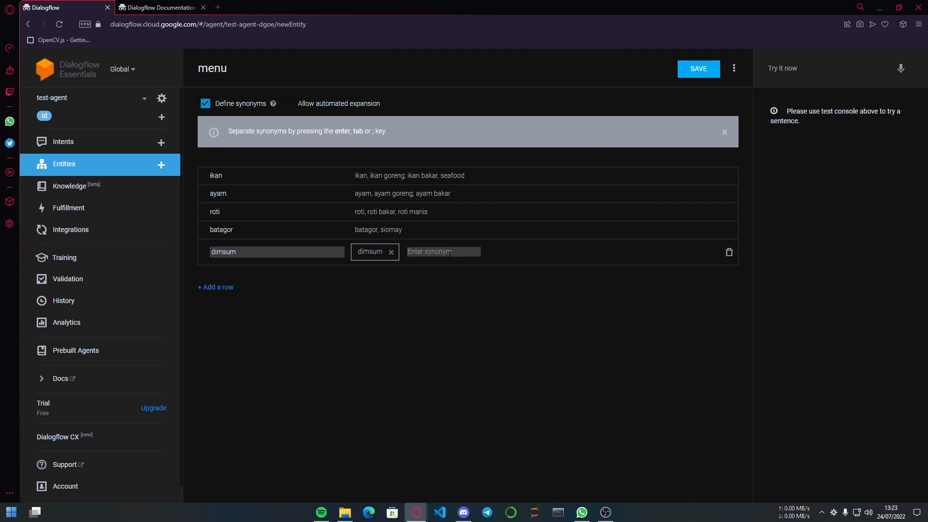
click(221, 288)
click(728, 270)
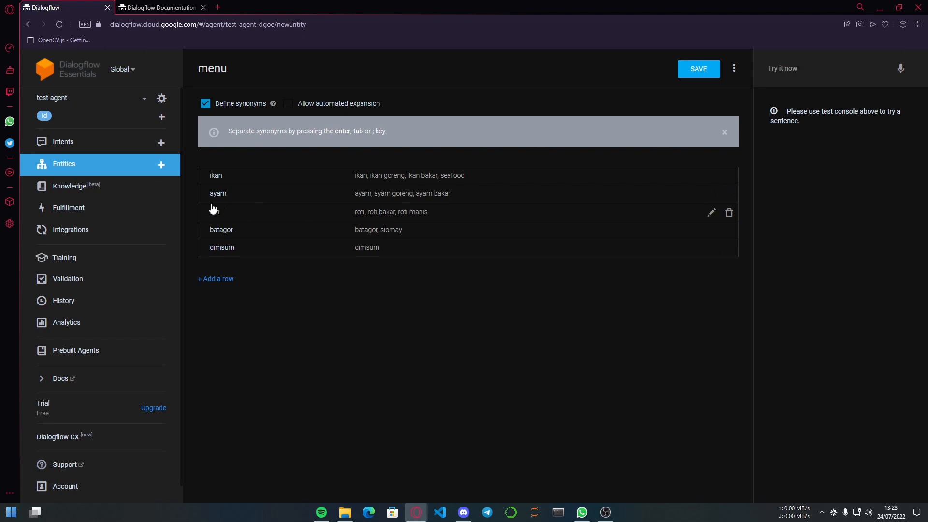
Save the menu entity and open the pesan intent for editing
click(680, 71)
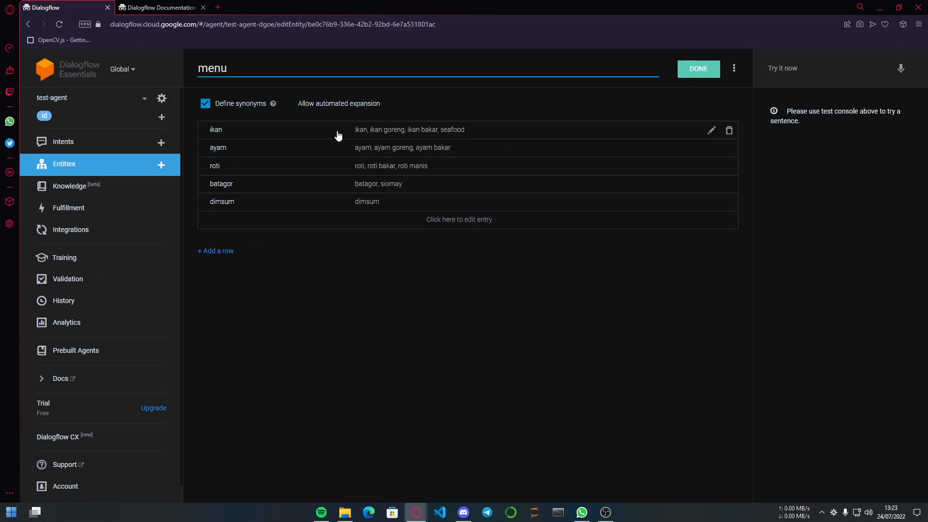
click(113, 145)
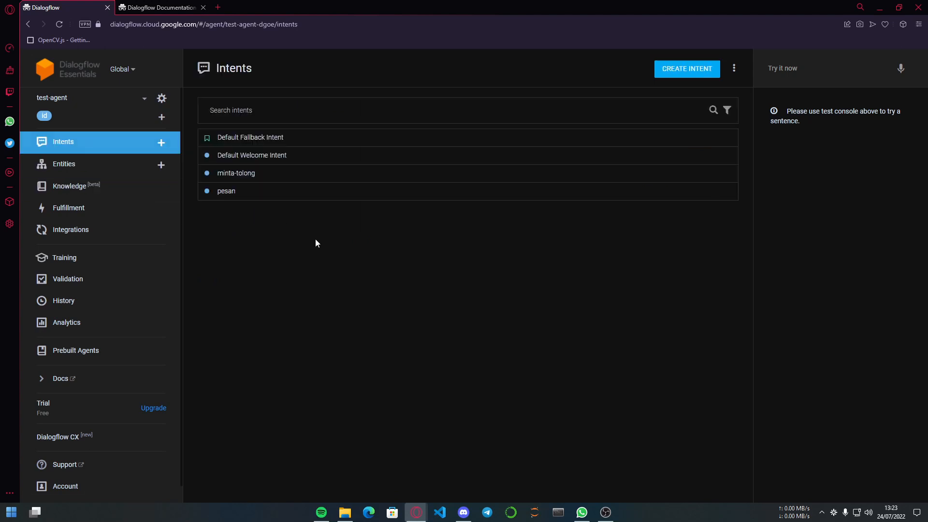
click(230, 193)
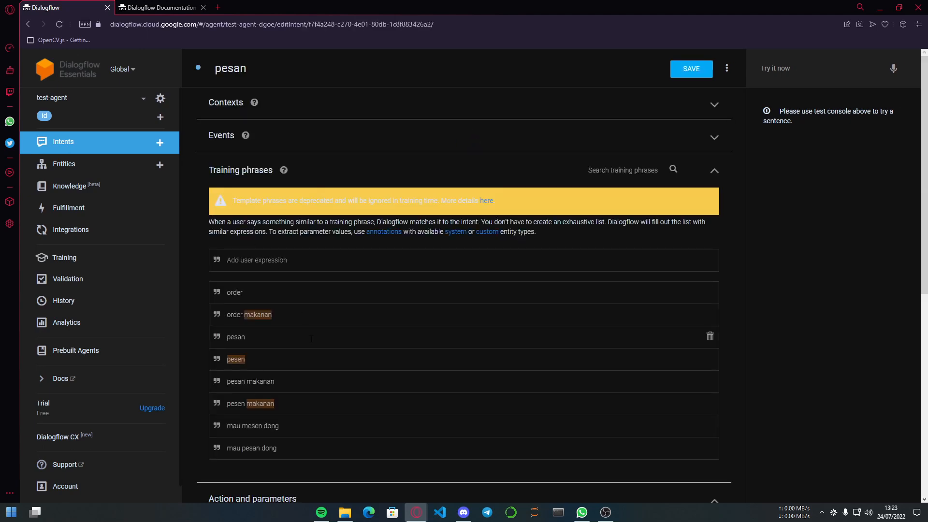
Change the pesan intent's text response to "Oke, Mau pesen apa nih?" and save the intent
scroll(311, 338, down, 5)
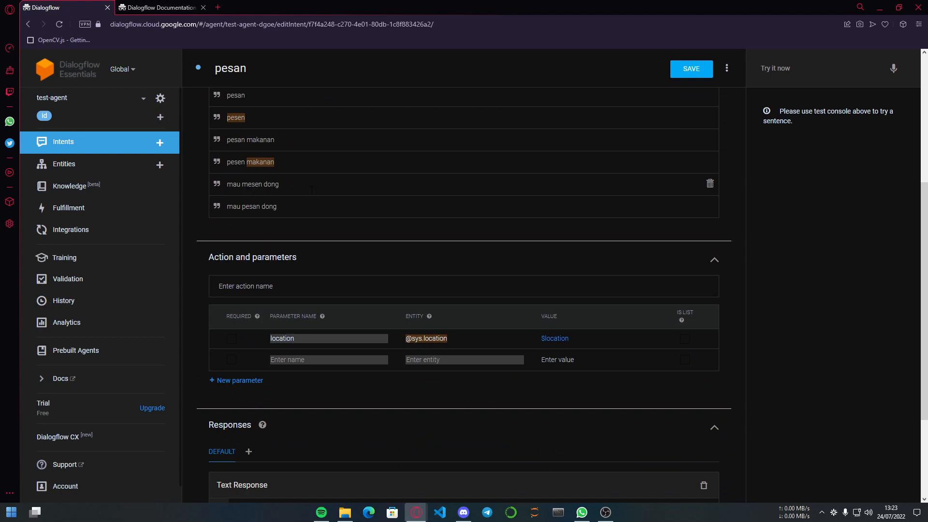
scroll(299, 209, down, 2)
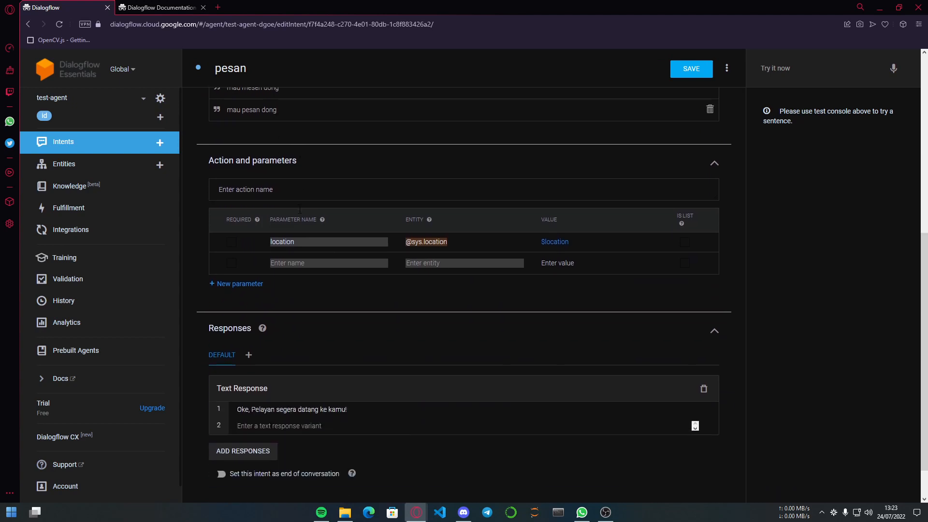
scroll(292, 333, down, 1)
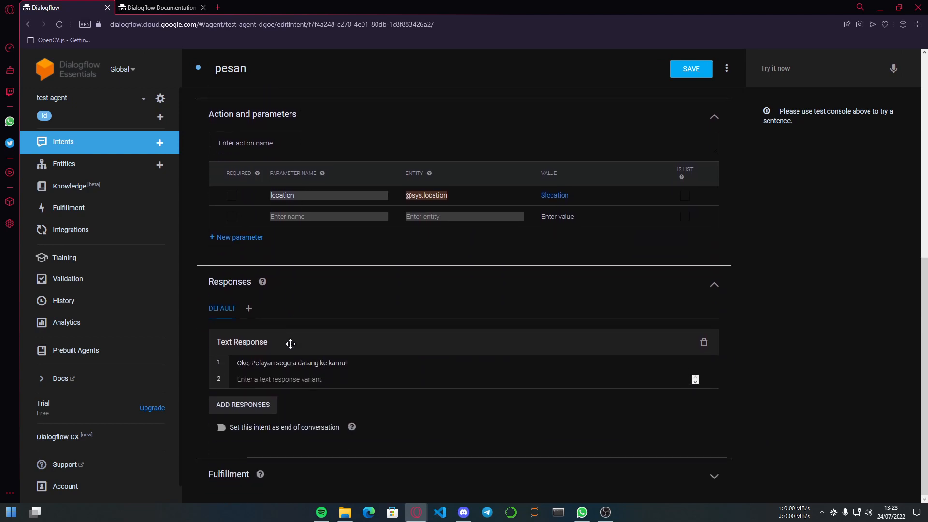
click(364, 363)
key(BackSpace)
key(BackSpace)
key(BackSpace)
key(BackSpace)
key(BackSpace)
key(BackSpace)
key(BackSpace)
key(BackSpace)
key(BackSpace)
key(BackSpace)
key(BackSpace)
key(BackSpace)
key(BackSpace)
key(BackSpace)
key(BackSpace)
key(BackSpace)
key(BackSpace)
key(BackSpace)
key(BackSpace)
key(BackSpace)
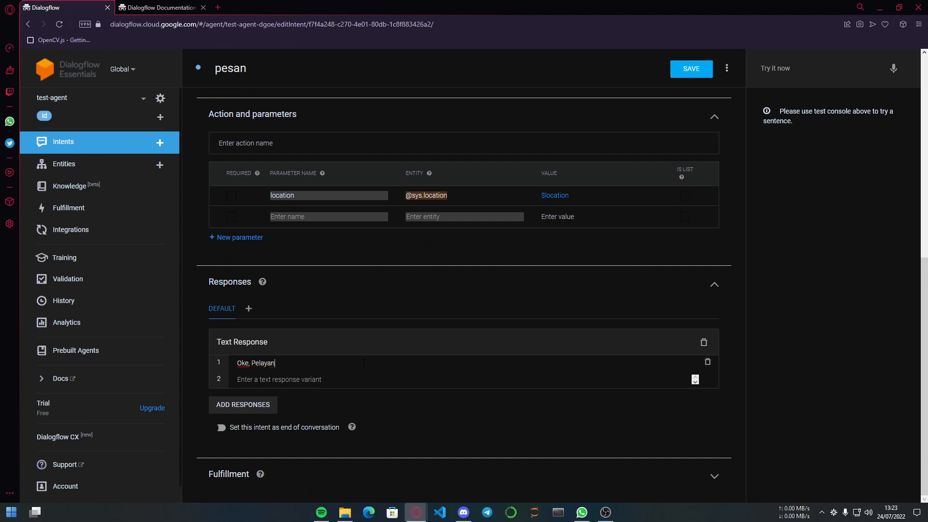
key(BackSpace)
text(Mau pesen )
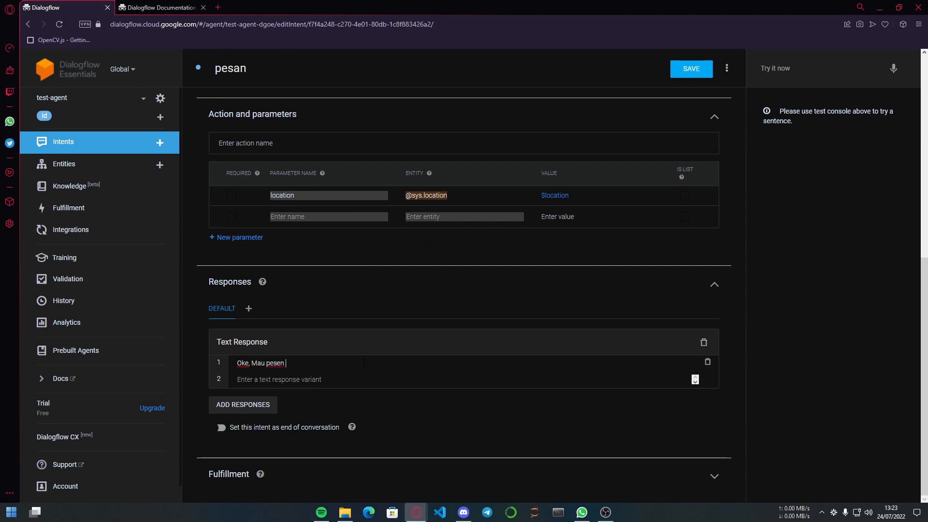
text(apa nih?)
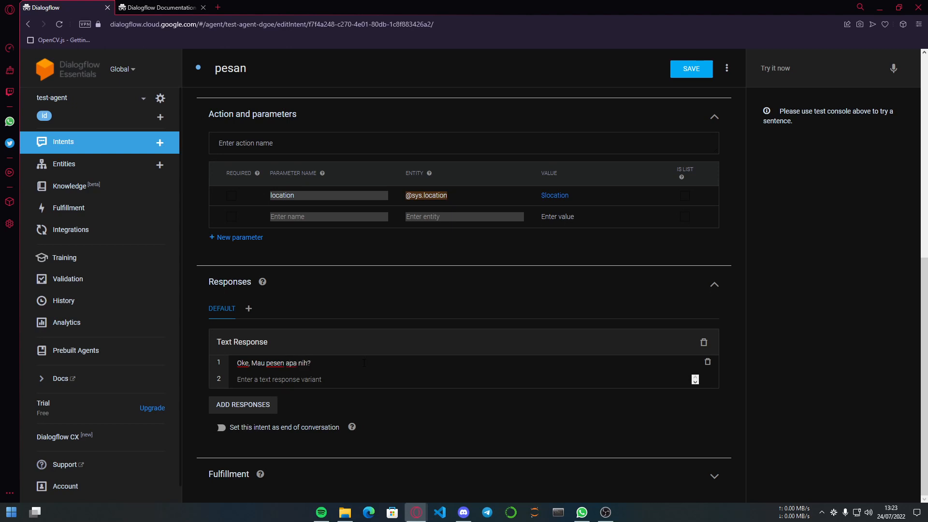
click(675, 75)
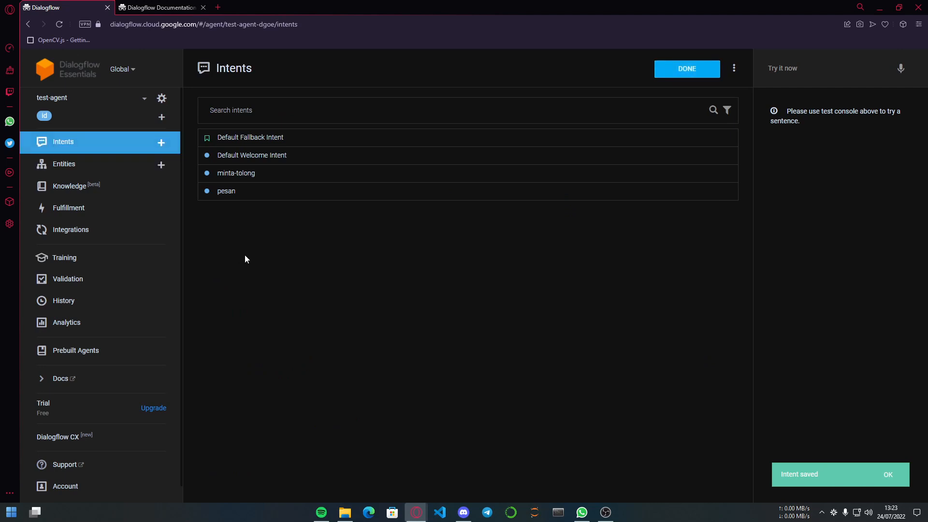
Create a new intent named order-menu
click(734, 68)
click(675, 78)
click(675, 77)
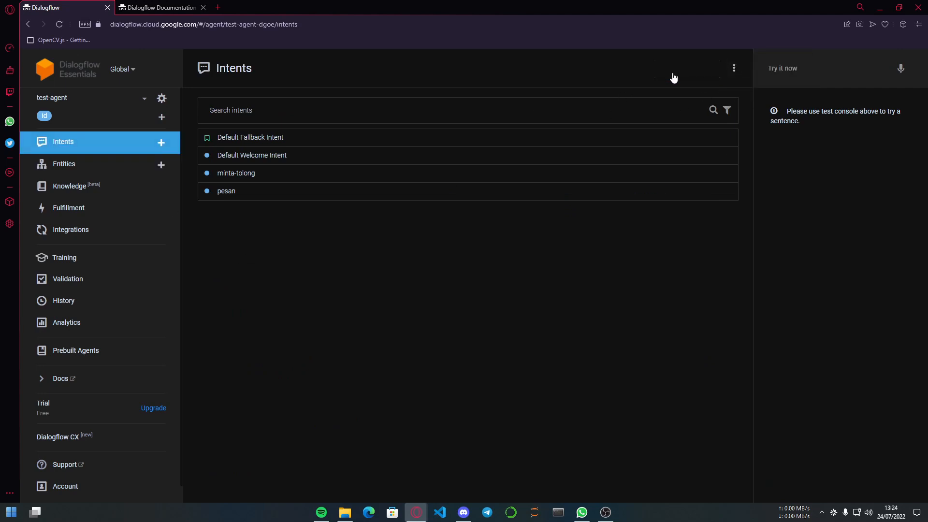
click(333, 72)
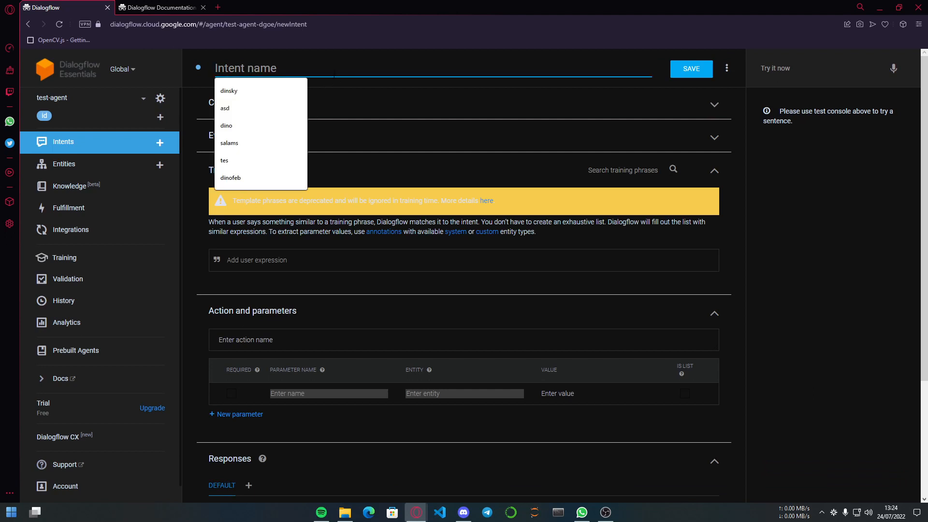
text(order-men)
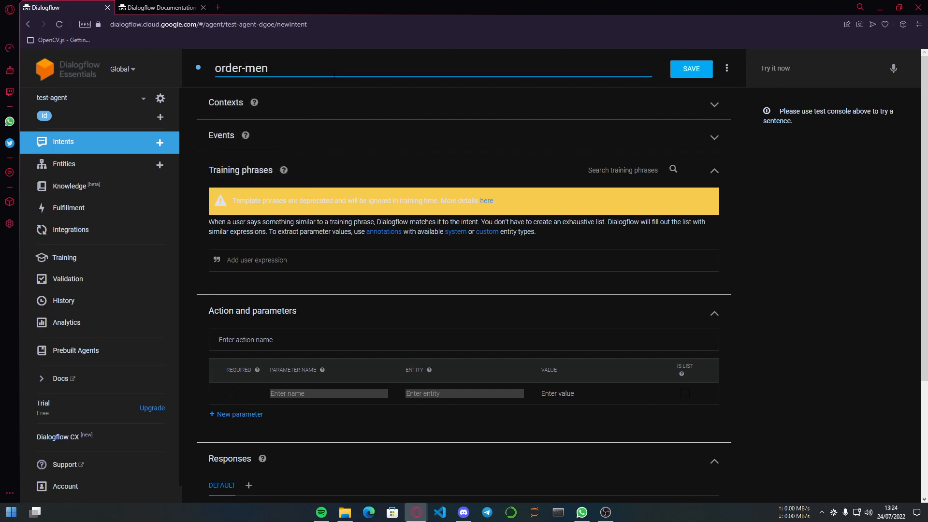
text(u)
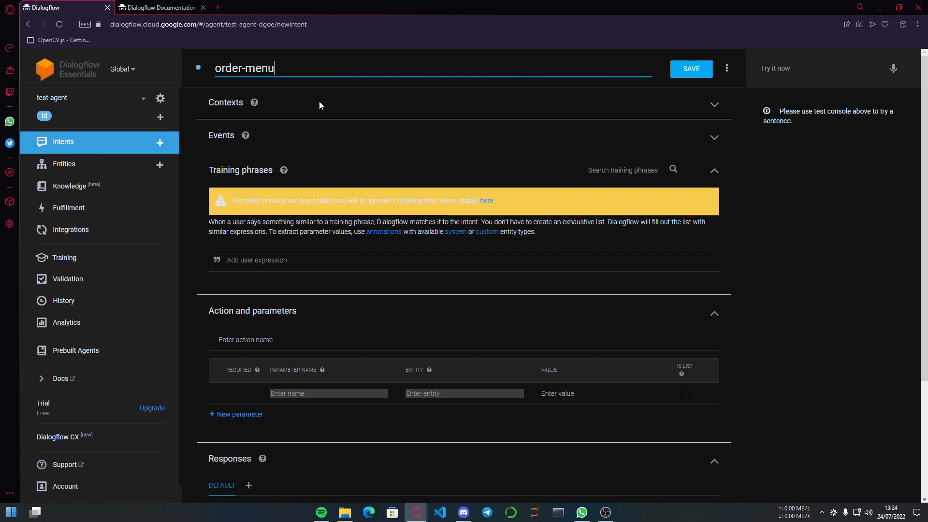
Add the training phrase "aku mau pesen siomay" to the order-menu intent and inspect its siomay annotation
click(261, 257)
text(aku)
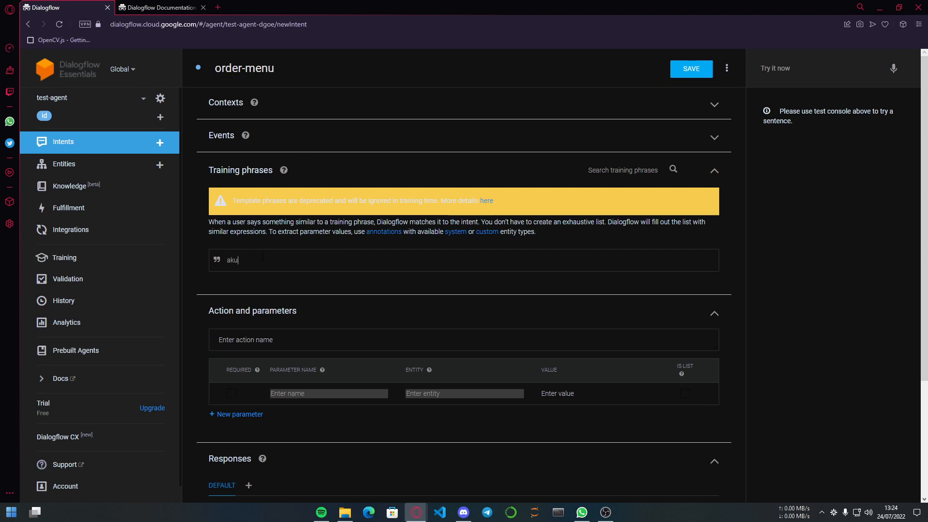
text( mau pesen siomay)
key(Return)
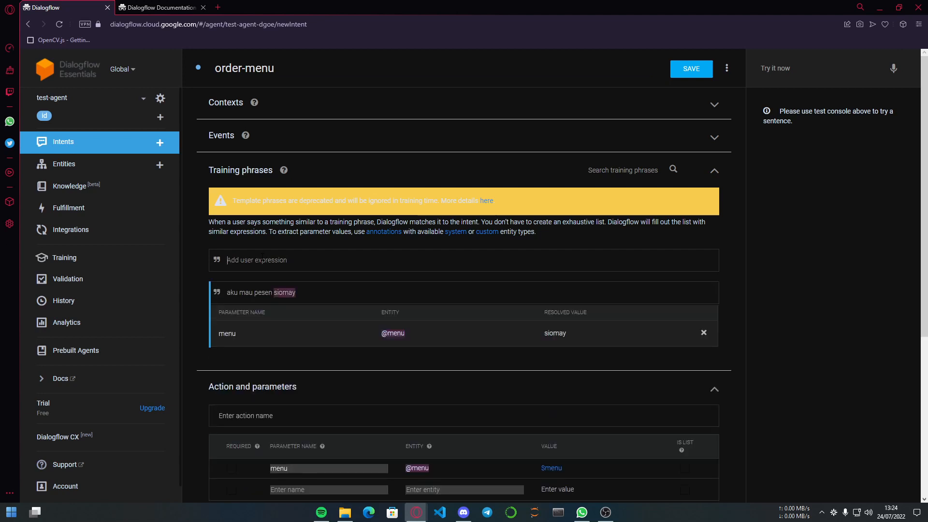
drag(314, 294, 274, 296)
click(347, 291)
Add the training phrases "pesen dimsum" and "mau batagor dong" to the order-menu intent
click(322, 263)
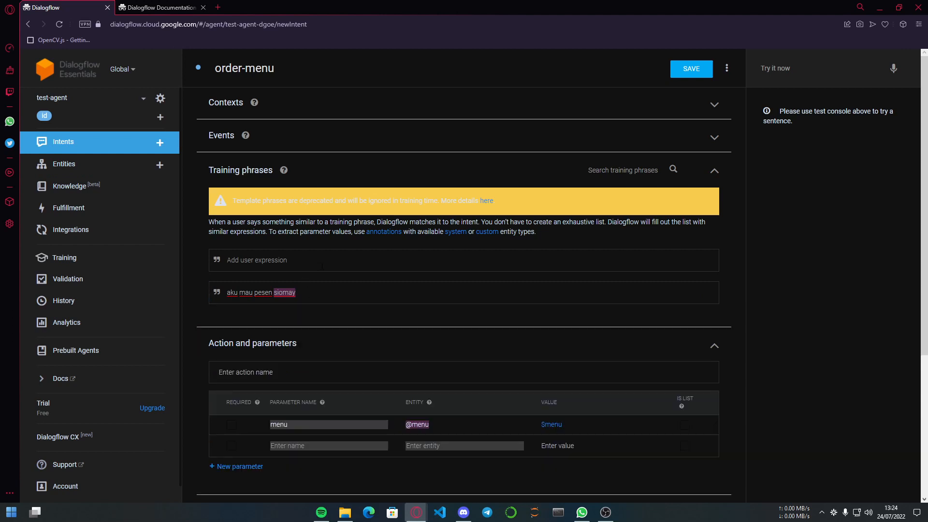
text(pesen dimsum)
key(Return)
text(per)
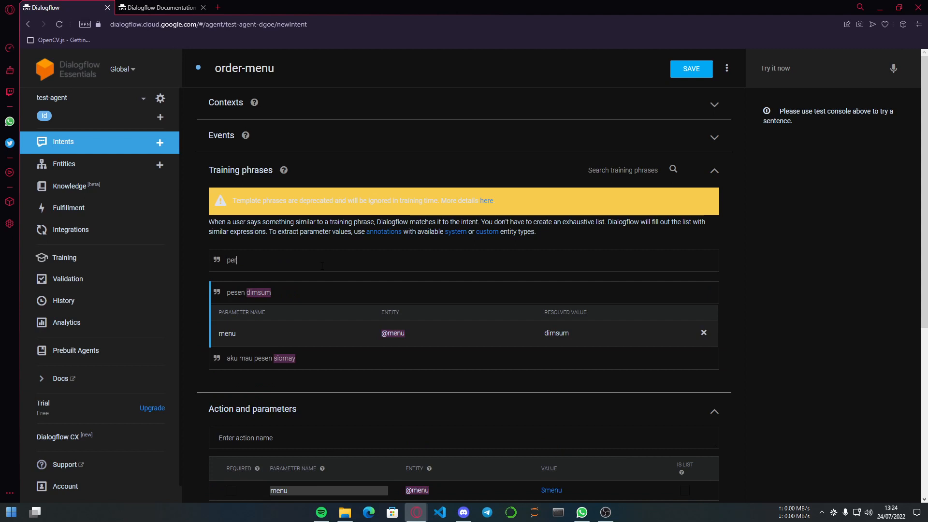
key(BackSpace)
key(BackSpace)
key(BackSpace)
text(mau batagor dong)
key(Return)
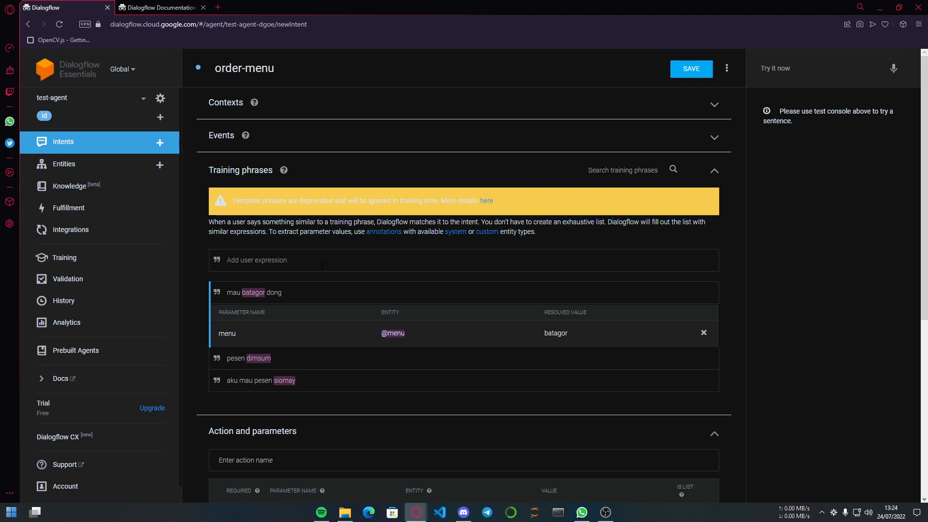
Add the training phrase "seporsi roti" and save the order-menu intent
text(seporsi )
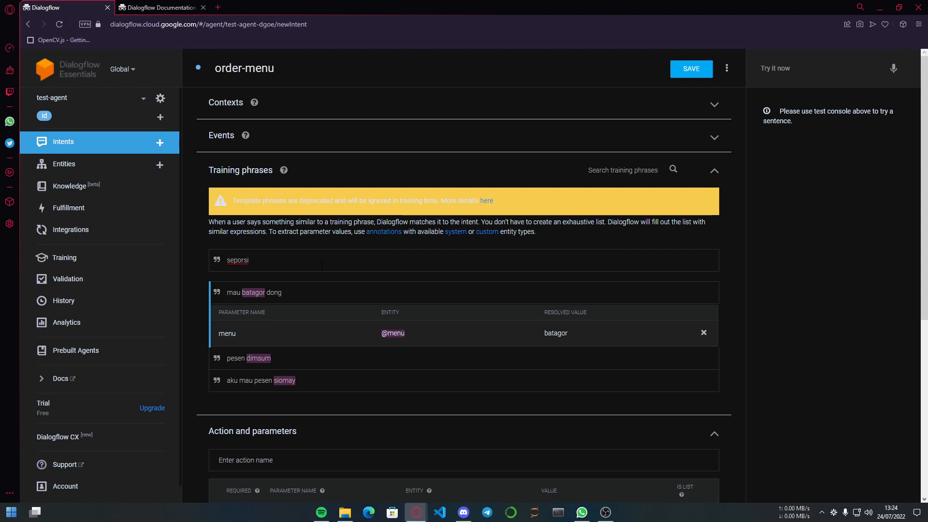
text(roti)
key(Return)
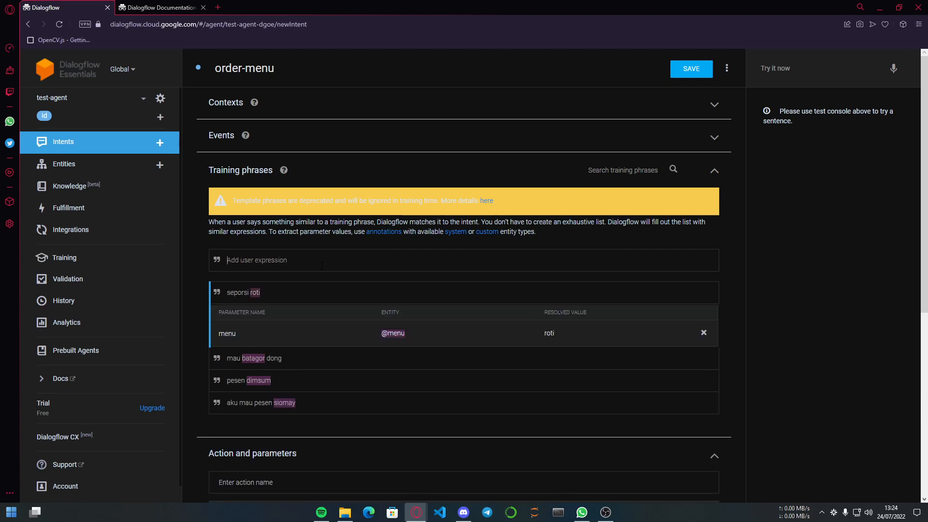
click(309, 377)
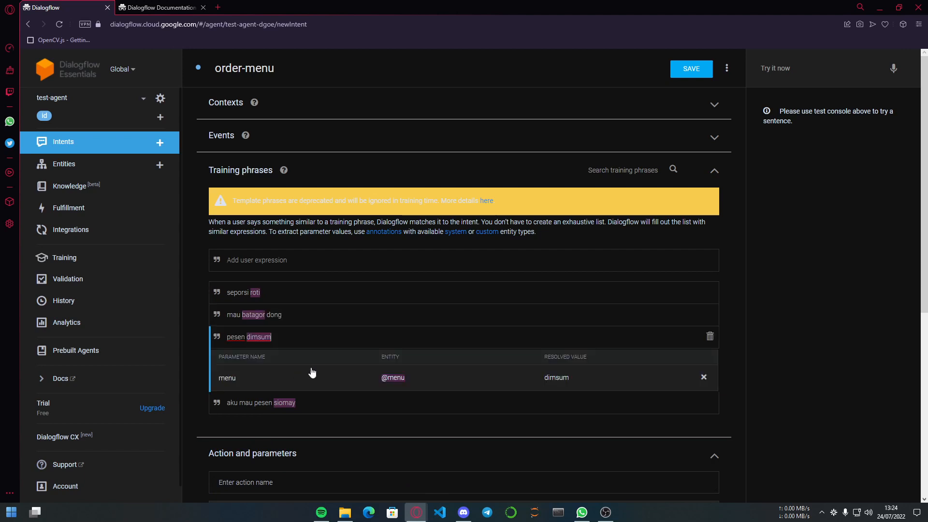
click(687, 73)
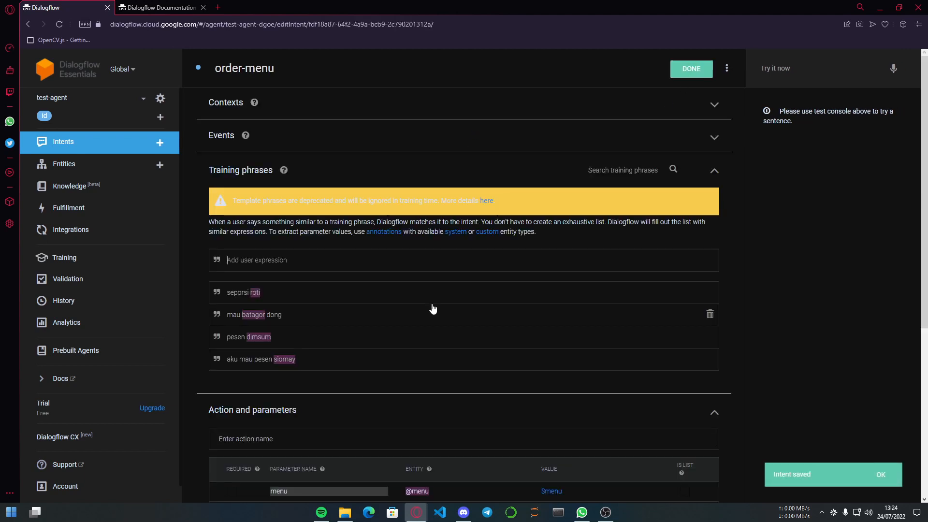
Review the entries of the menu entity, then return to the parameters of the order-menu intent
scroll(432, 308, down, 2)
scroll(432, 309, down, 1)
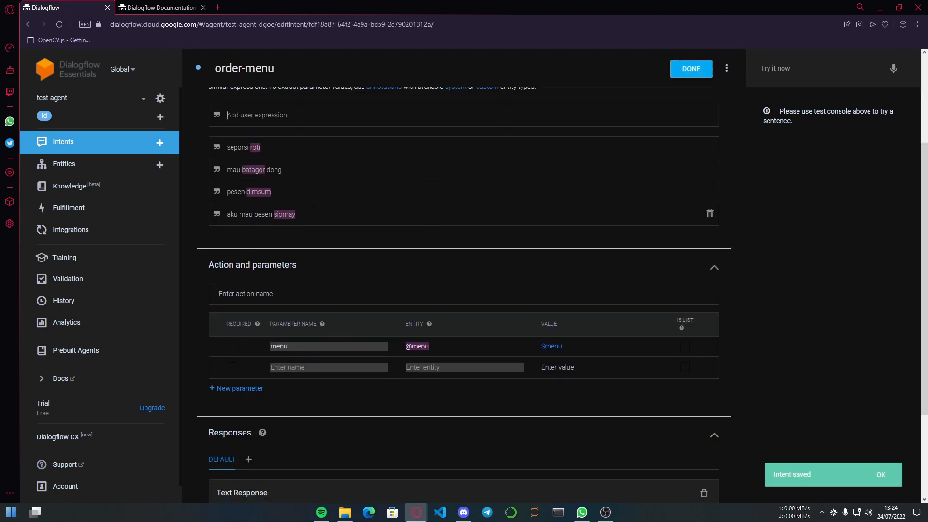
click(104, 167)
click(230, 142)
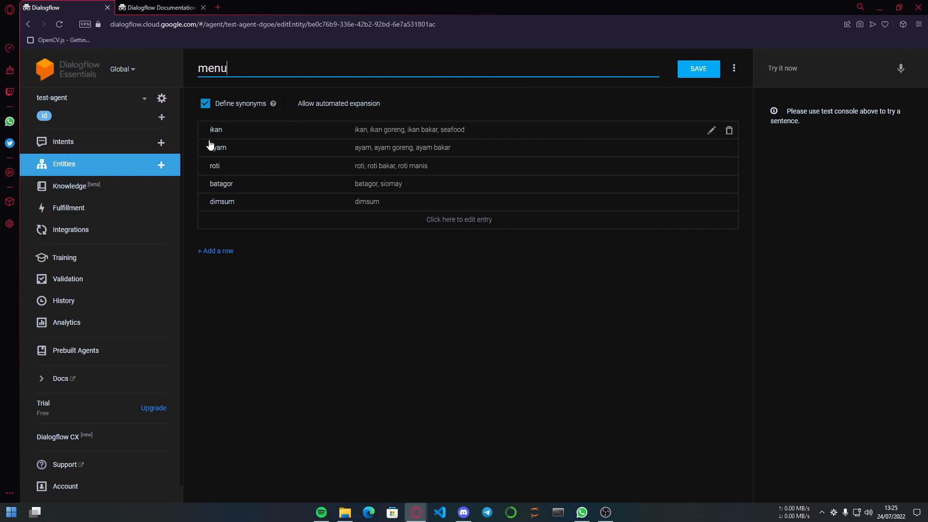
click(101, 142)
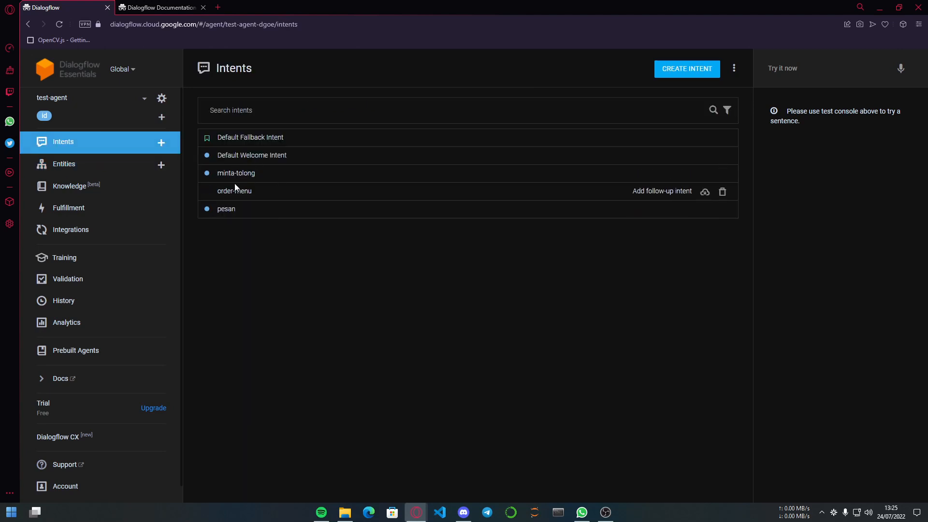
click(234, 190)
scroll(388, 255, down, 2)
scroll(314, 309, down, 3)
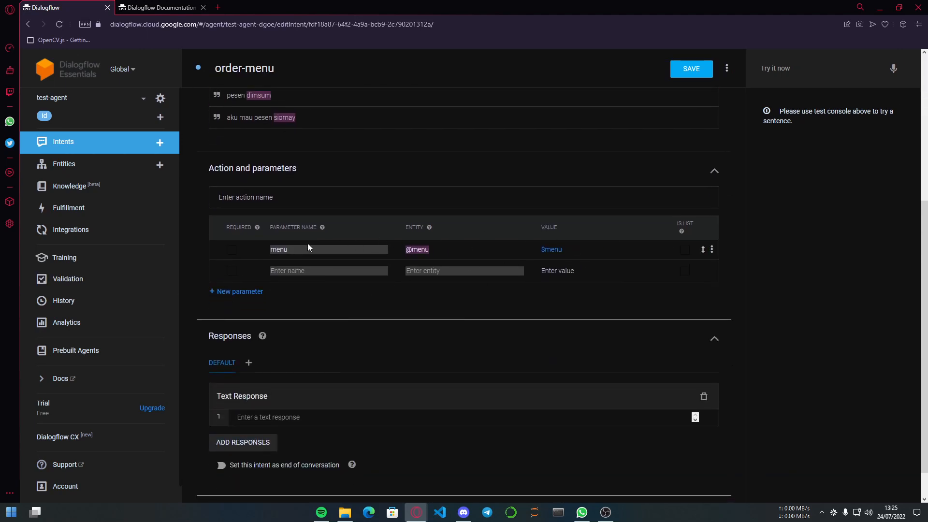
right_click(188, 243)
click(236, 373)
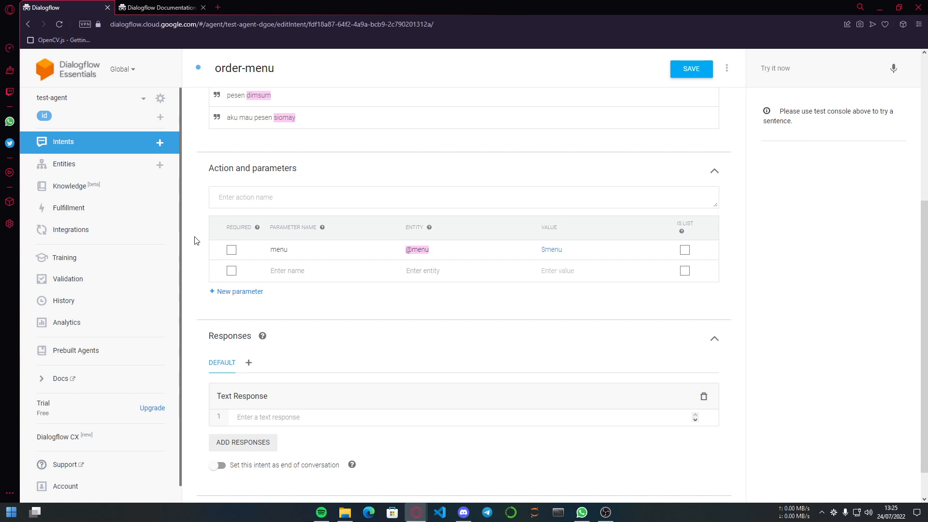
click(231, 250)
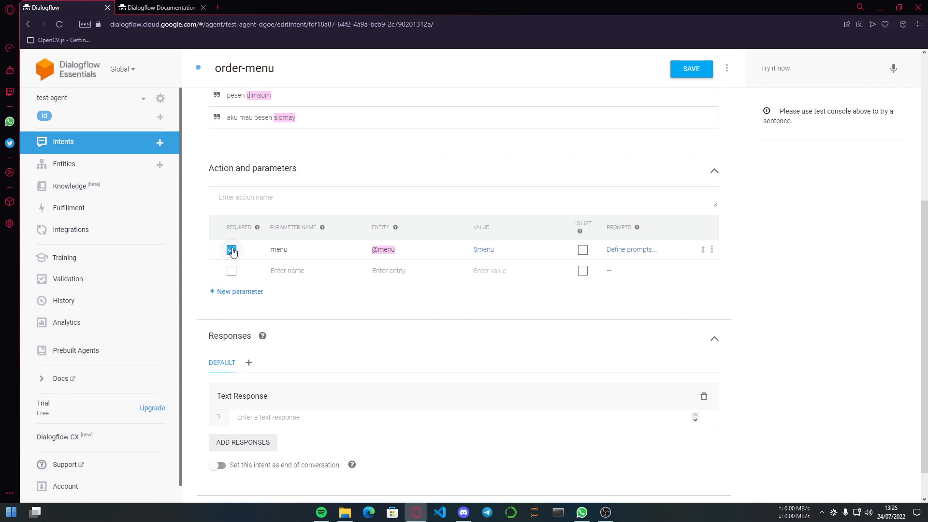
click(232, 251)
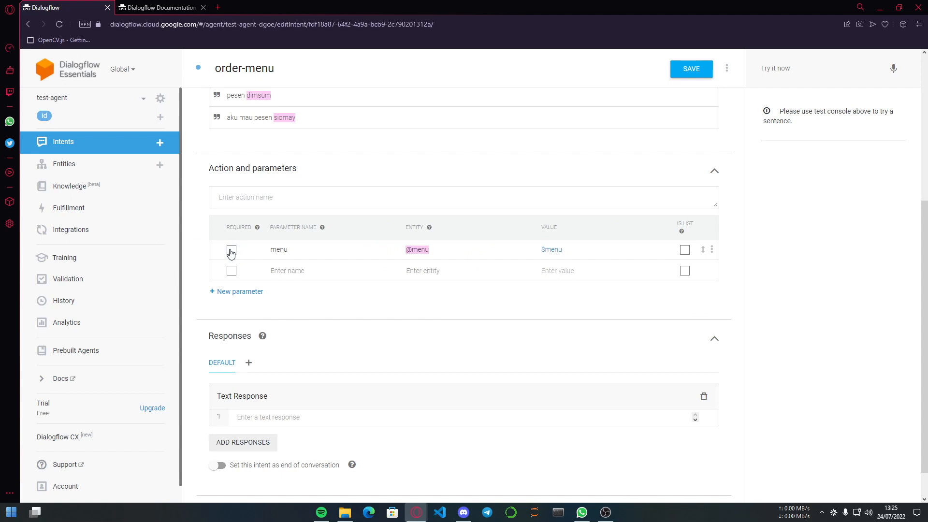
scroll(353, 296, up, 3)
right_click(200, 266)
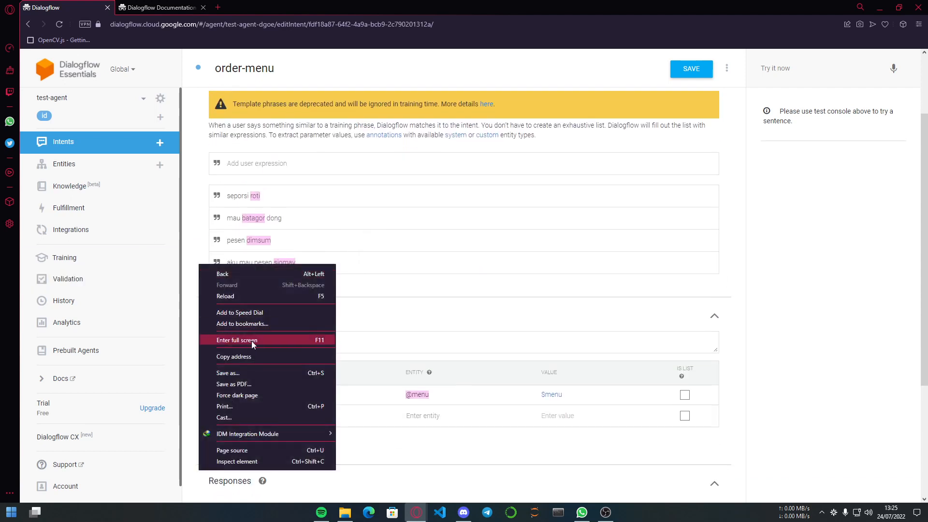
click(256, 394)
scroll(248, 282, up, 1)
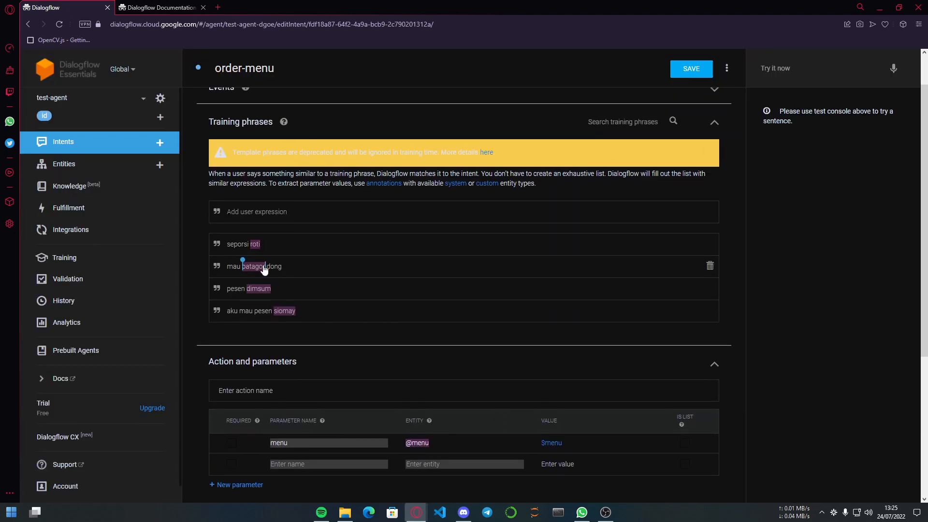
Check the annotation of the phrase "seporsi roti" and mark the menu parameter as required
click(278, 244)
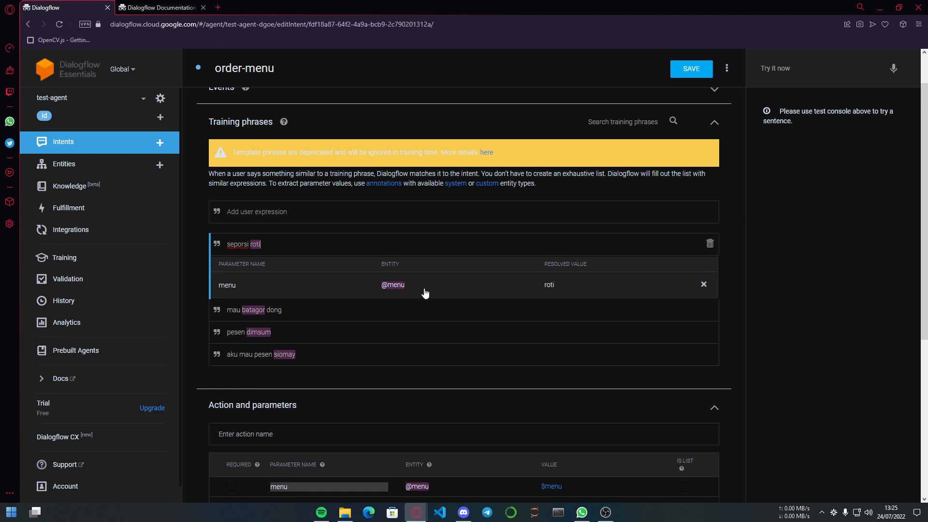
scroll(282, 328, down, 2)
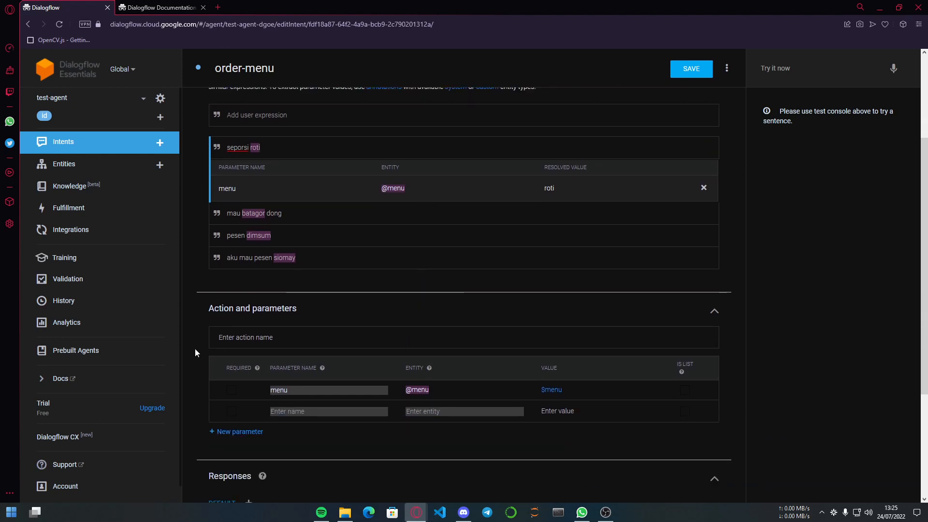
click(231, 390)
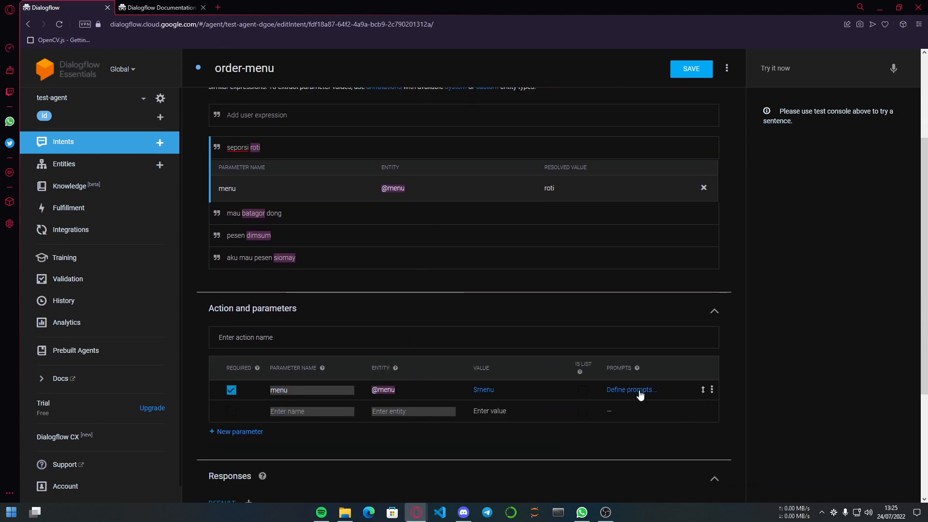
Define the prompt "Boleh sebutin menunya apa?" for the required menu parameter
click(638, 391)
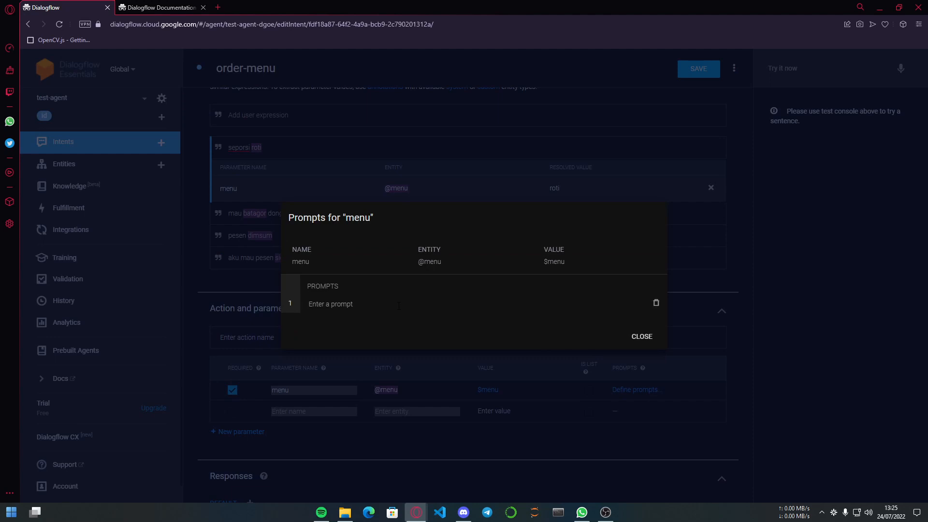
text(Boleh)
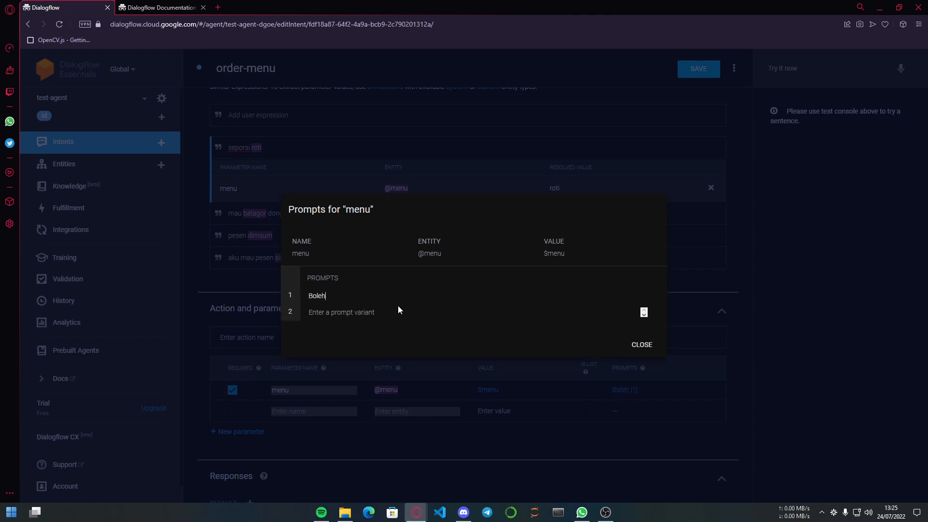
text( sebutin meu)
key(BackSpace)
text(nunya apa?)
click(642, 344)
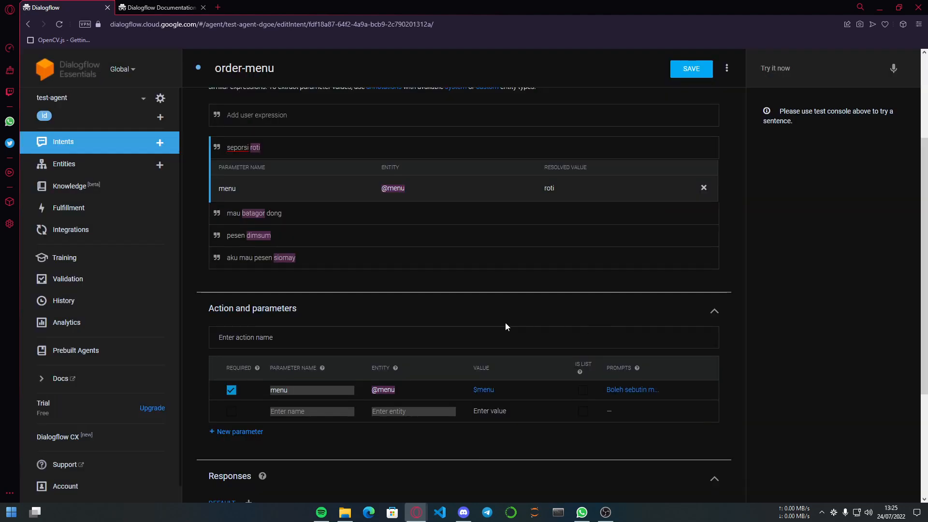
Add the text response "Oke siap, Seporsi $menu segera datang!" to the order-menu intent and save it
scroll(451, 307, down, 4)
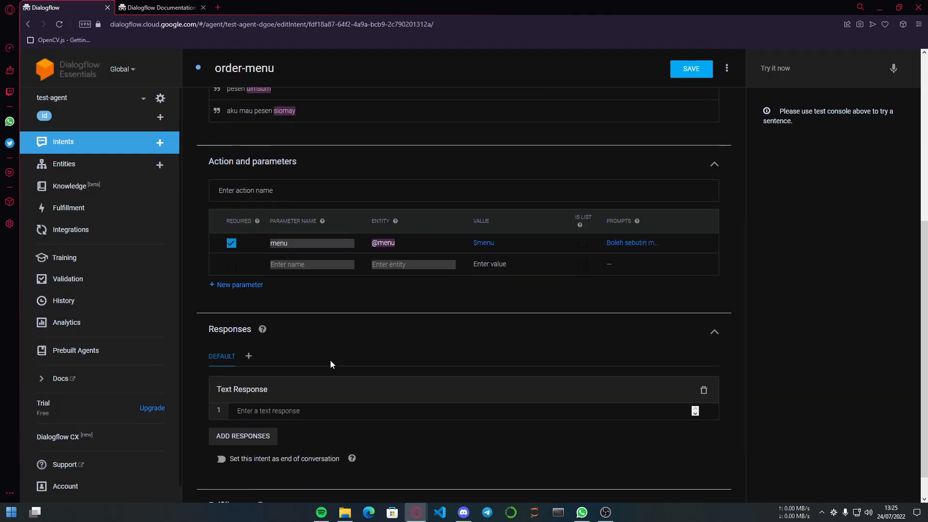
click(695, 380)
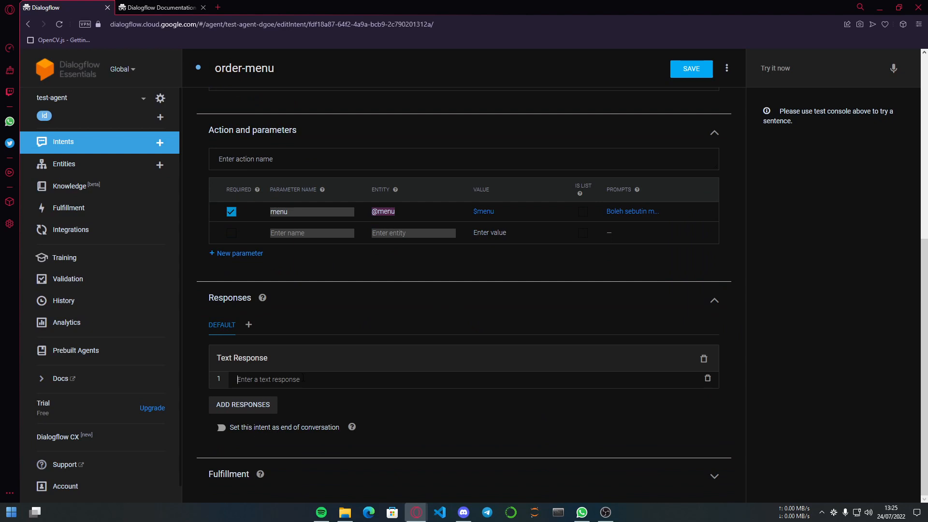
text(Oke siap, )
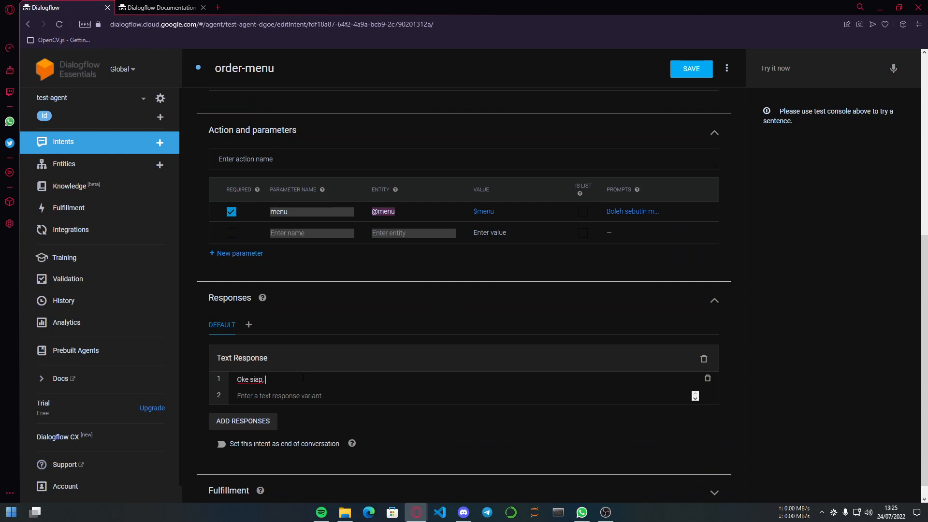
text(Pesanan kam)
key(BackSpace)
key(BackSpace)
key(BackSpace)
key(BackSpace)
key(BackSpace)
key(BackSpace)
text(Seporsi $menu)
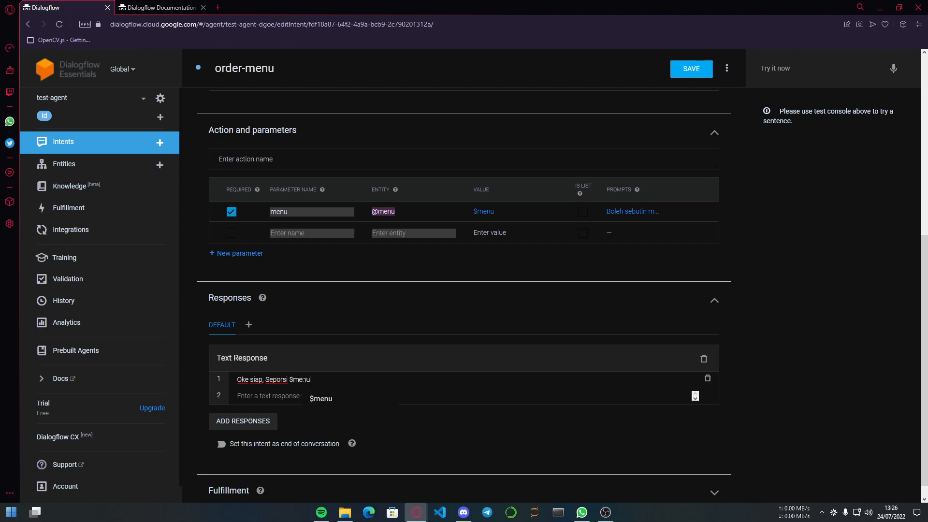
text( segera data)
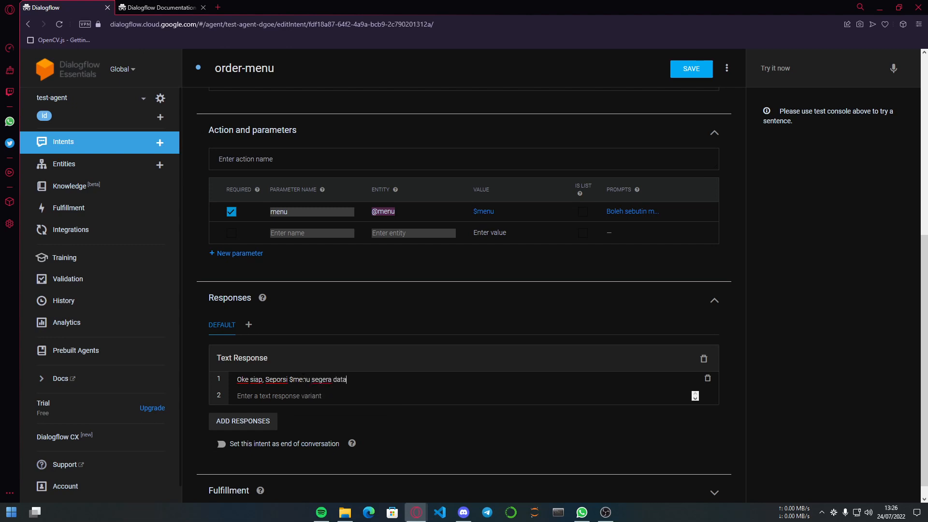
text(ng!)
click(691, 71)
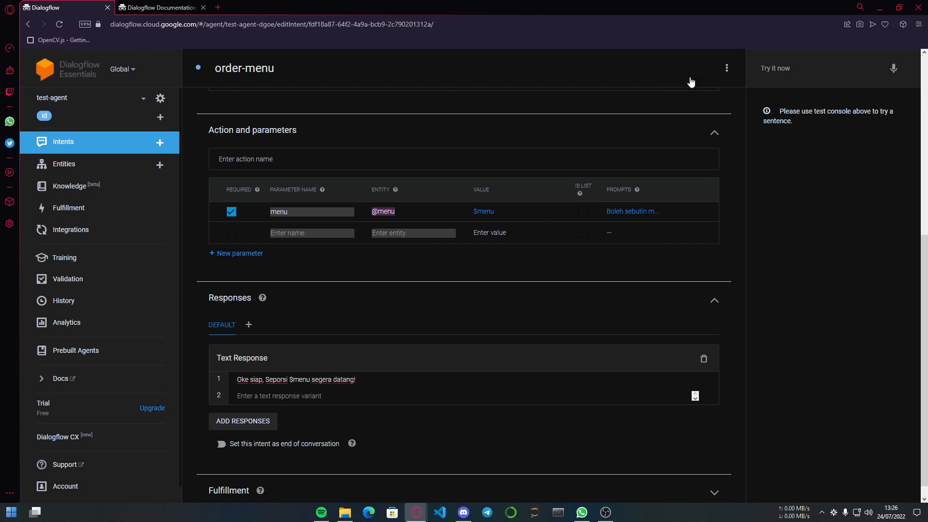
Return to the intents list and test the agent with "halo" and "aku mau pesen makan"
click(121, 144)
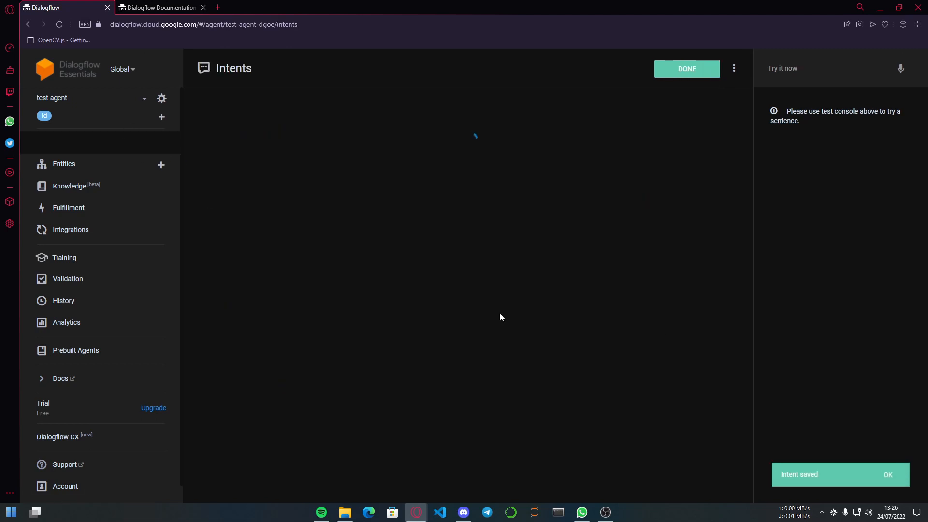
click(794, 69)
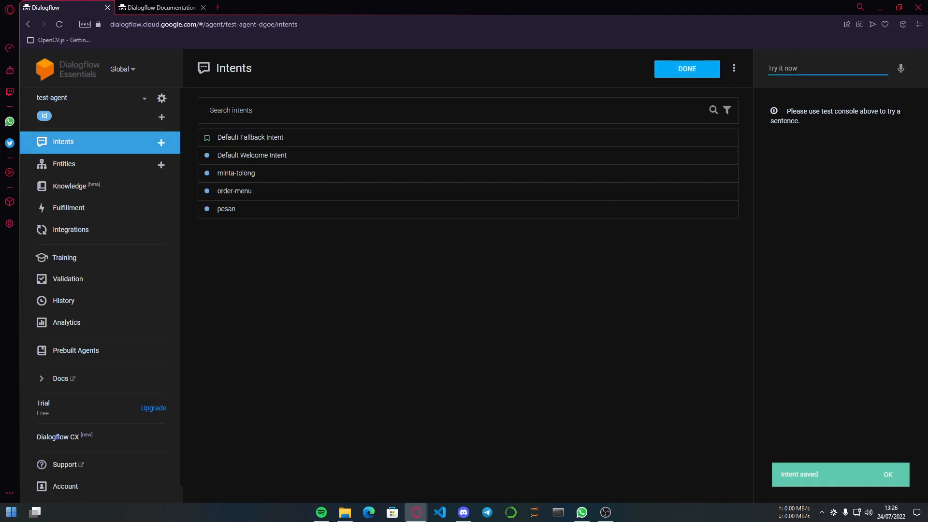
text(halo)
key(Return)
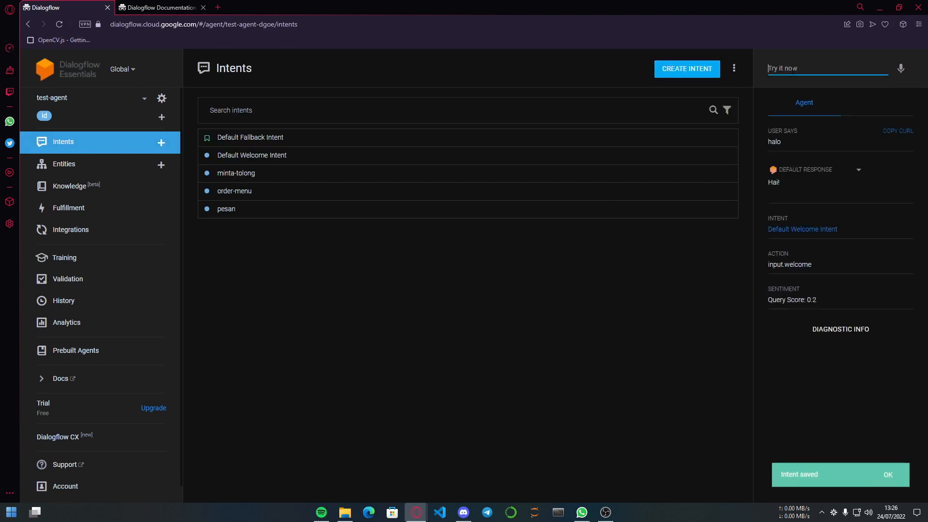
text(aku)
key(Down)
key(Return)
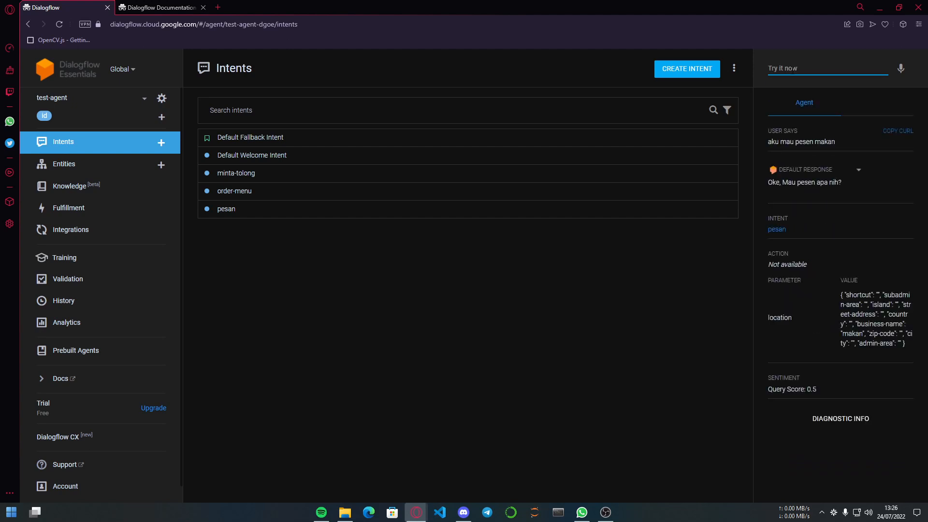
Test the agent with the orders "aku mau ikan goreng" and "aku mau ikan", and check the responses
text(aku mau)
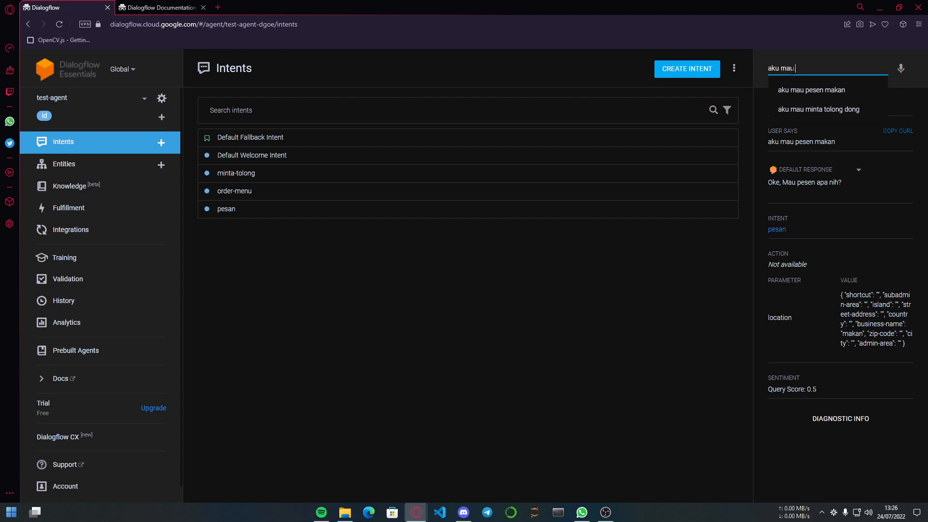
text( ikan goreng)
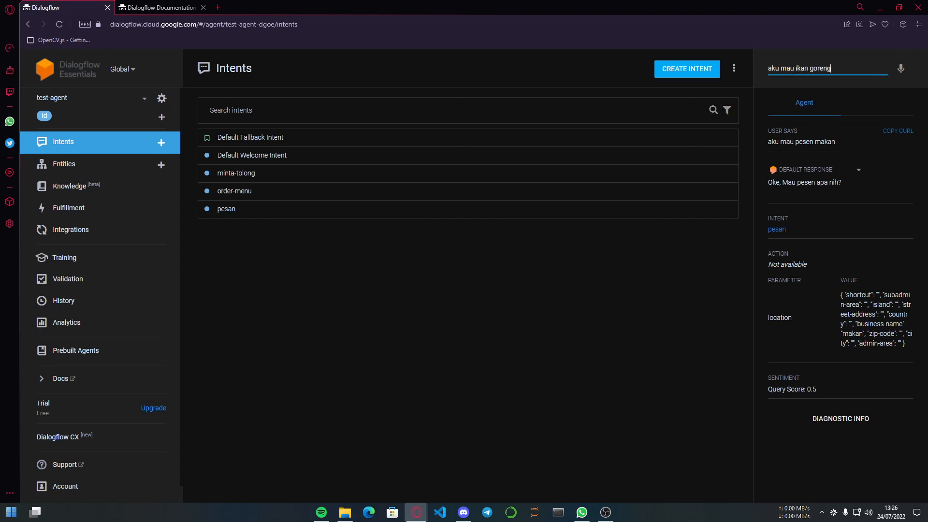
key(Return)
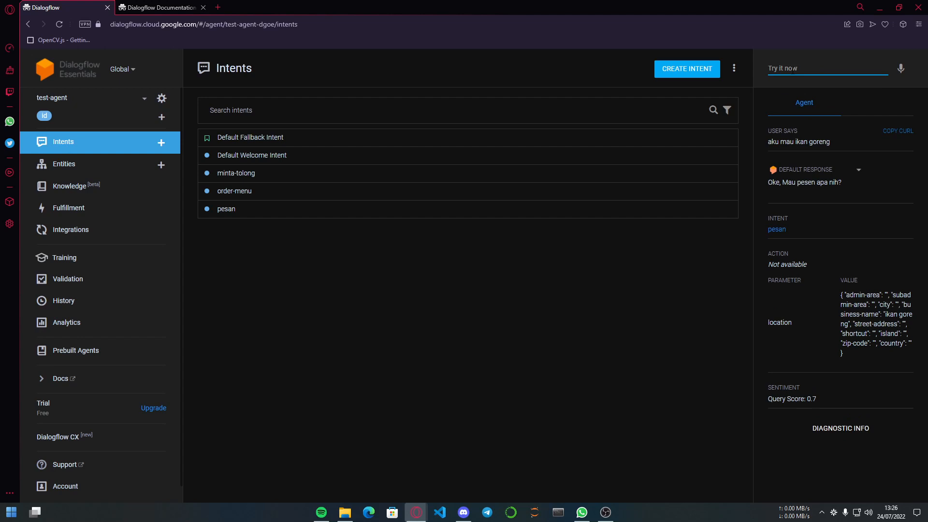
text(aku mau)
key(Down)
key(Return)
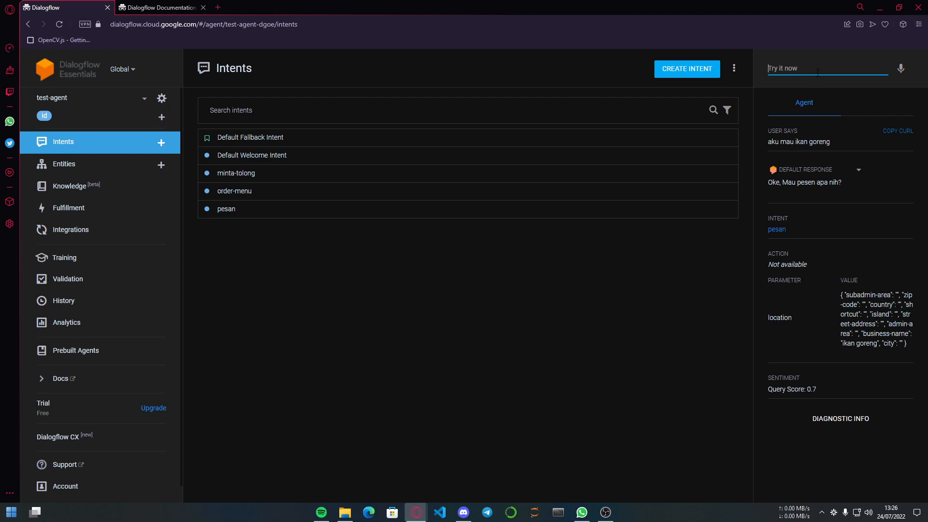
text(aku mau ikan)
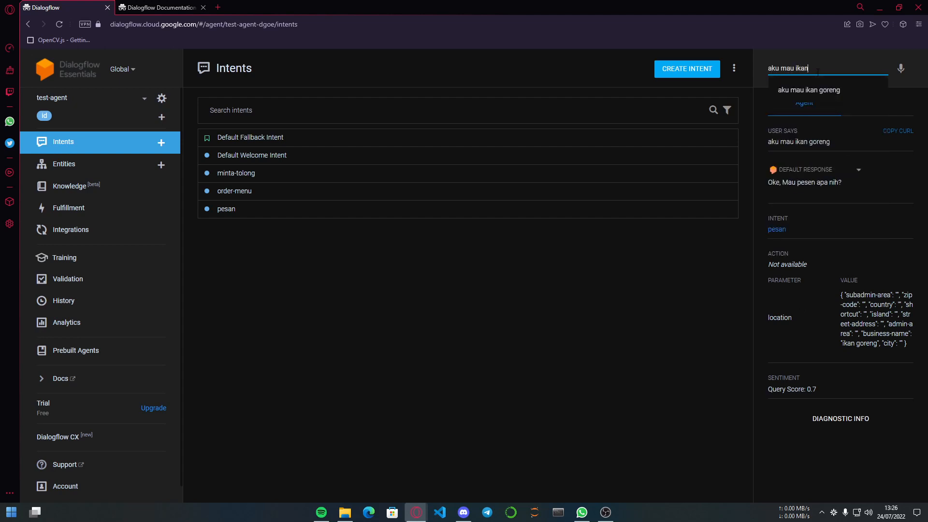
key(Return)
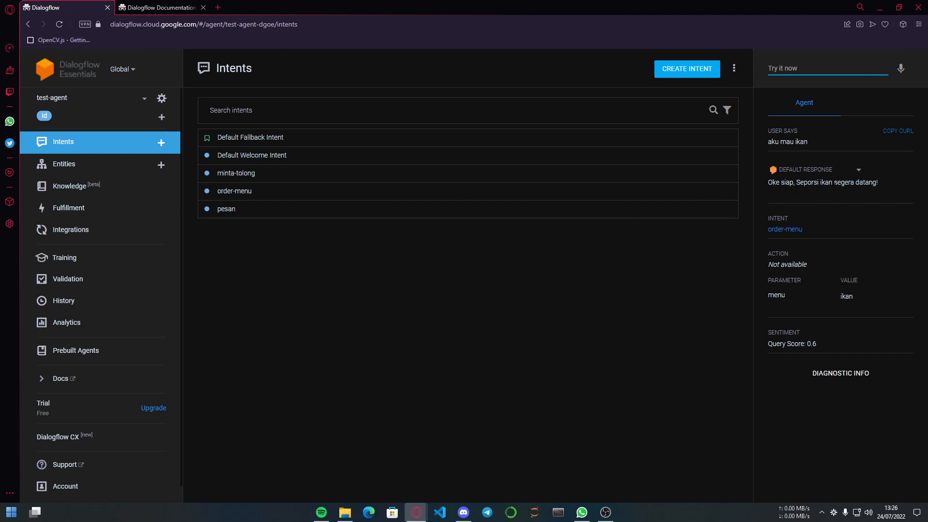
drag(886, 182, 768, 183)
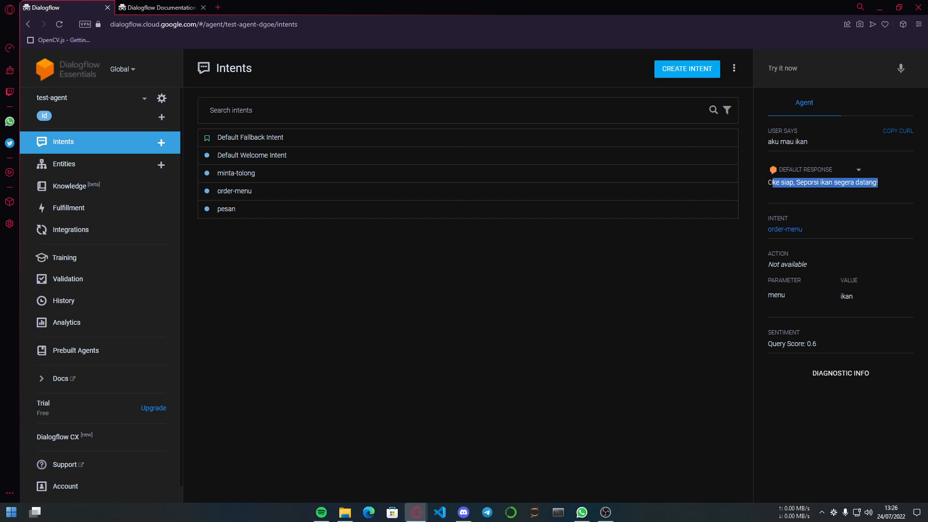
click(696, 269)
Test the agent with the order "aku mau batagor" and check its response
click(797, 68)
text(ak)
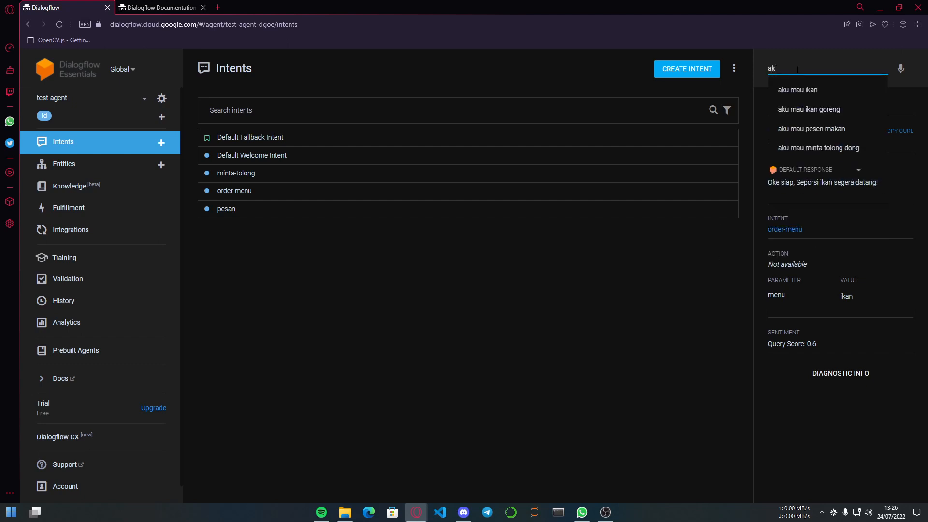
text(u mau batagor)
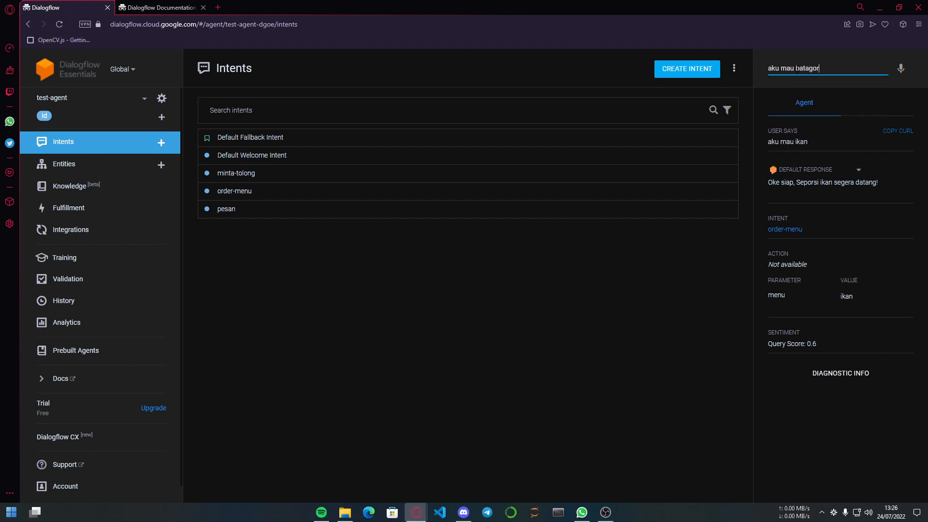
key(Return)
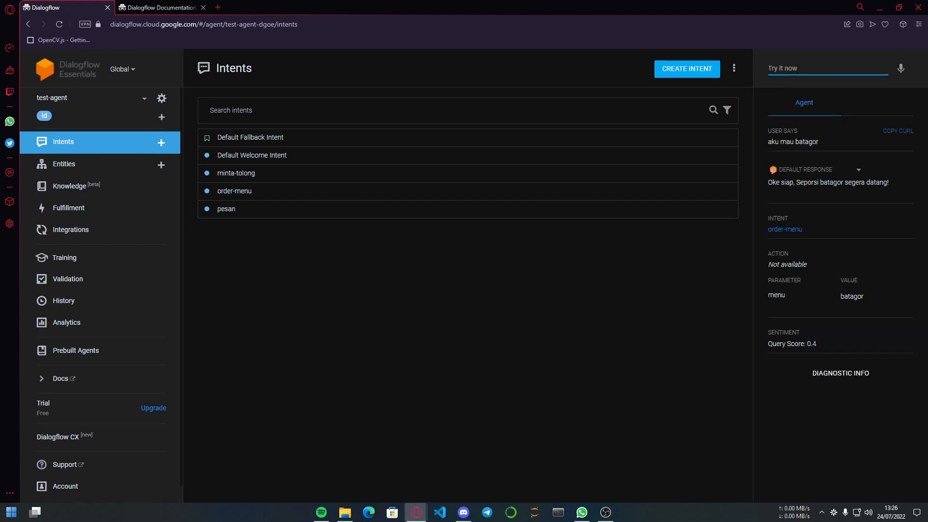
drag(903, 183, 766, 191)
click(651, 288)
Restart the test conversation with "halo", followed by the request "aku mau minta tolong dong"
click(789, 68)
text(halo)
key(Return)
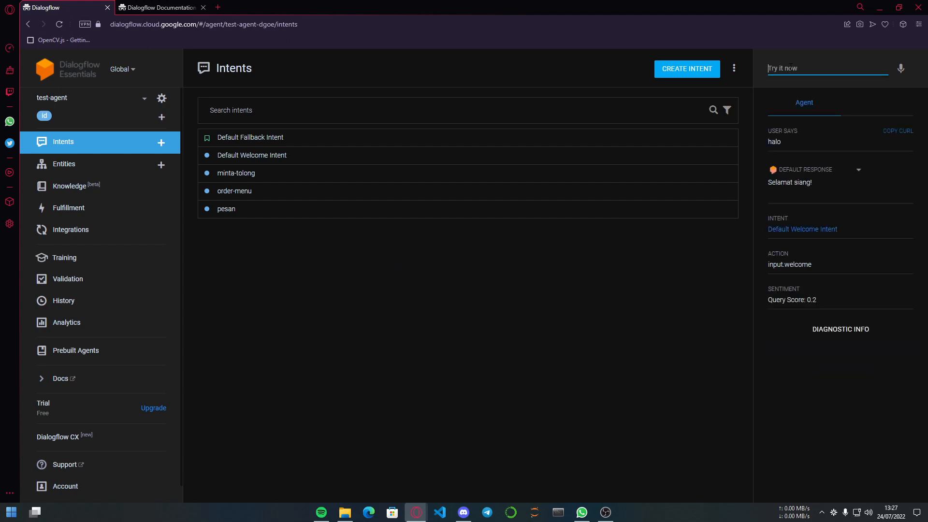
text(aku)
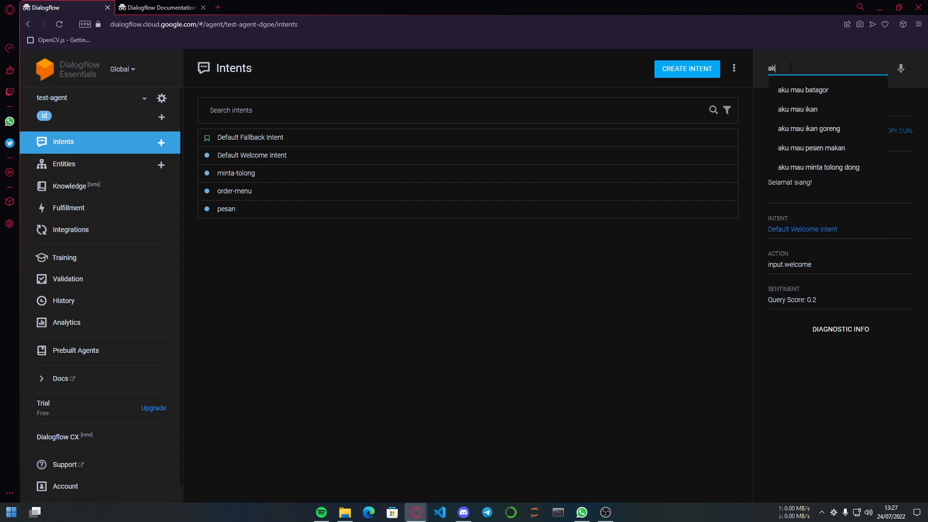
key(Down)
key(Down)
key(Down)
key(Down)
key(Down)
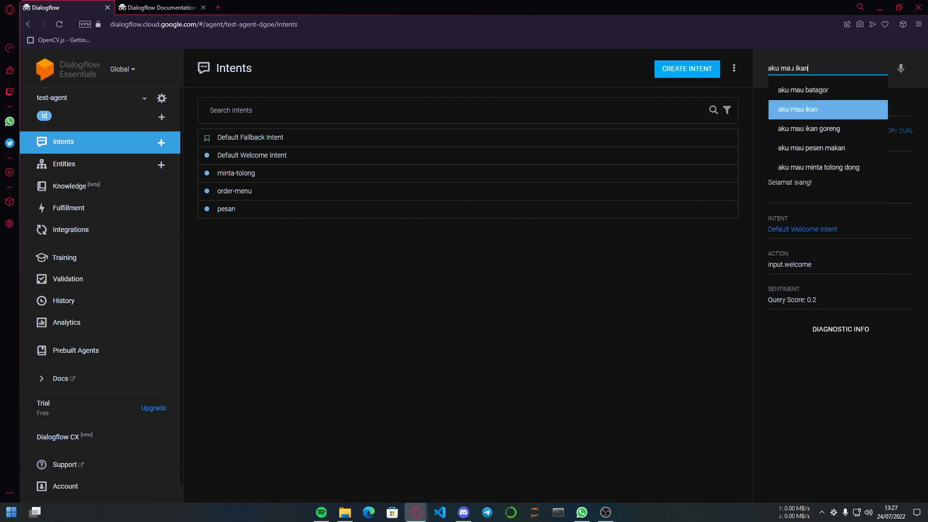
key(Return)
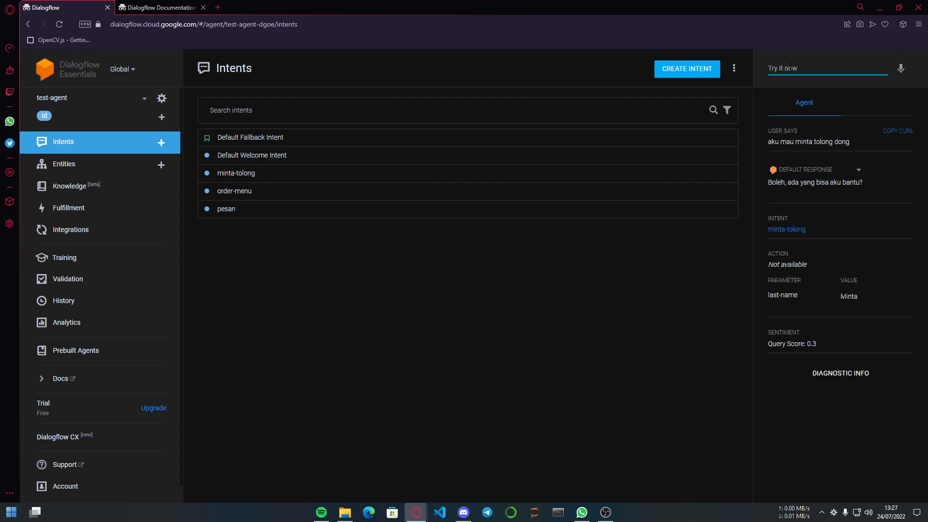
Continue the test conversation with the request "mau pesen makanan"
text(aku)
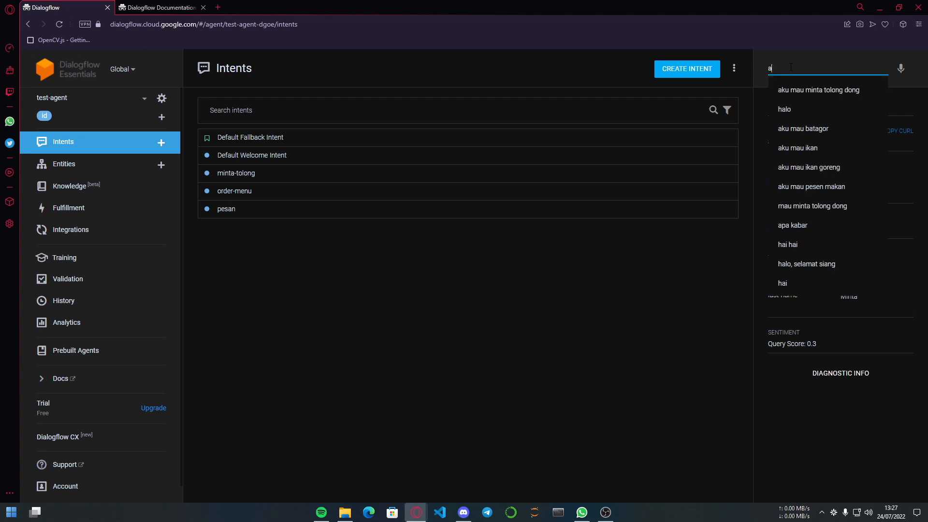
key(BackSpace)
key(BackSpace)
key(BackSpace)
text(mau p)
text(esen makana)
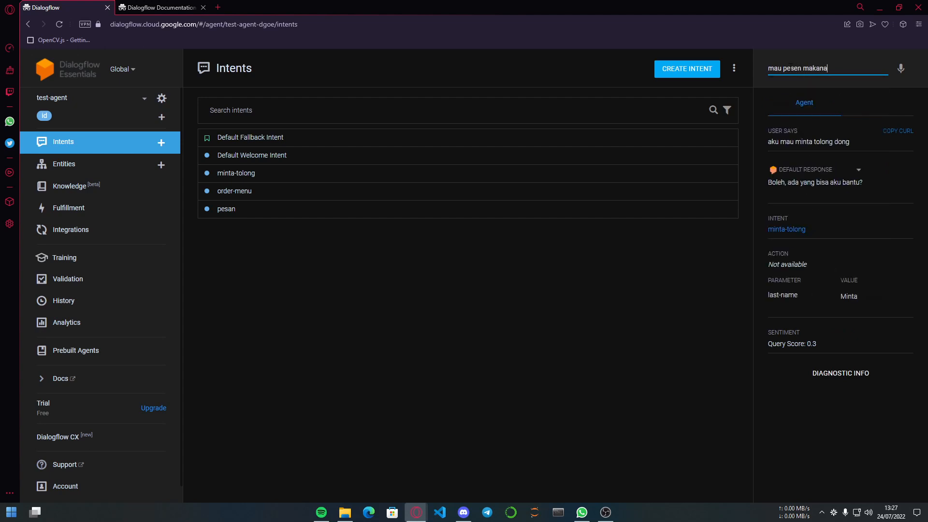
key(Return)
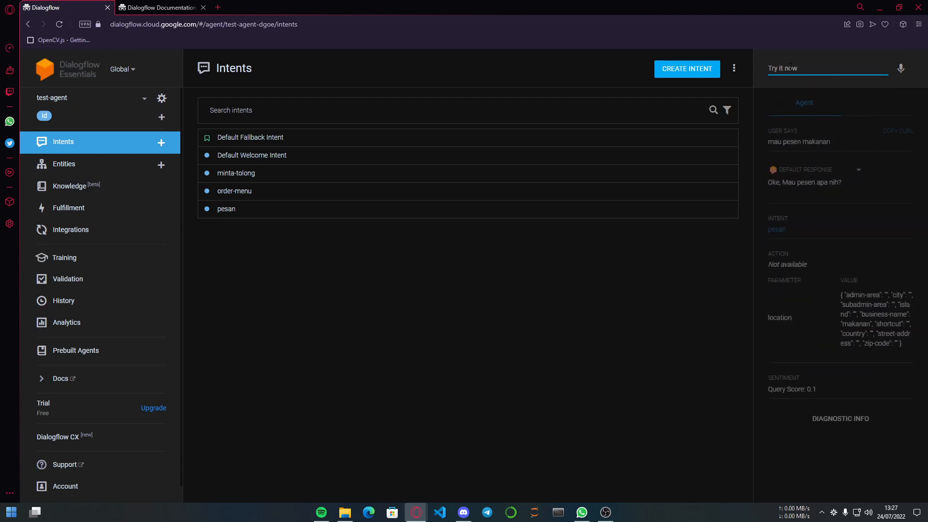
Test the agent with the orders "aku mau seporsi ayam" and "aku mau ayam goreng"
text(a)
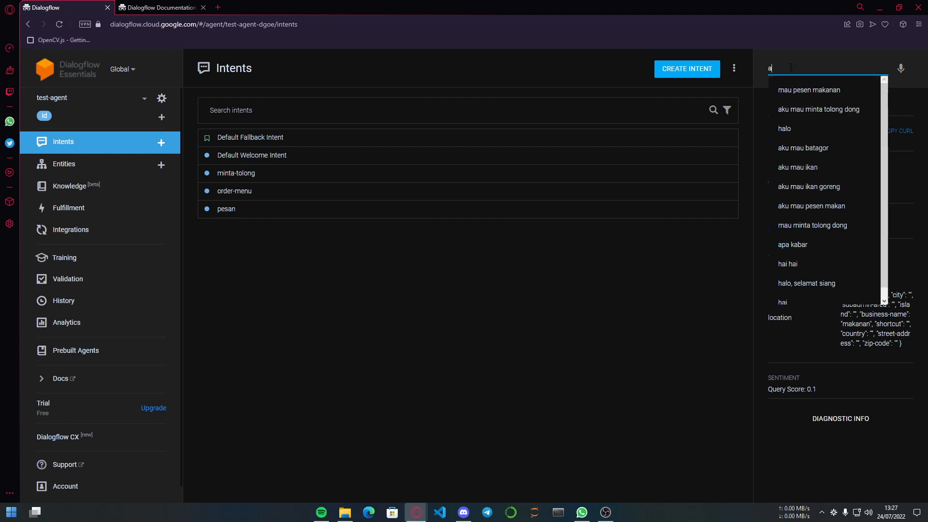
text(ku mau sepor)
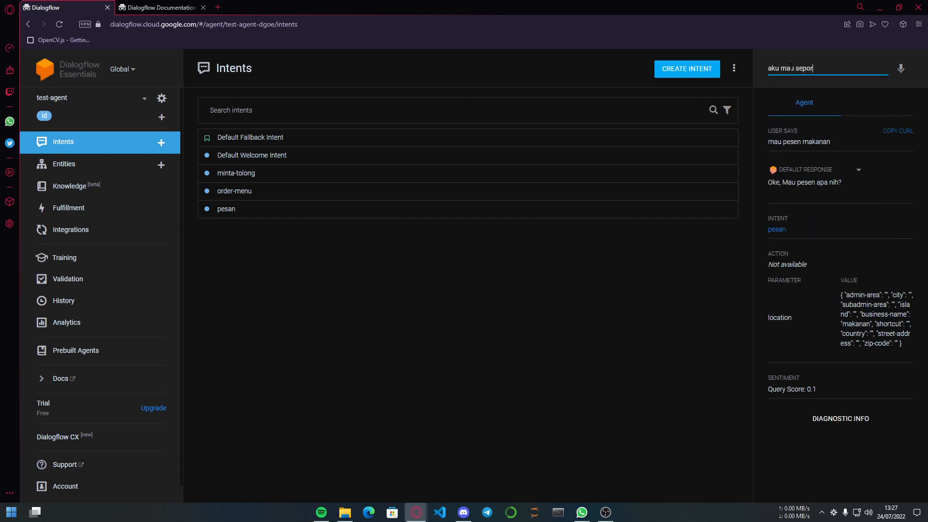
text(si ayam)
key(Return)
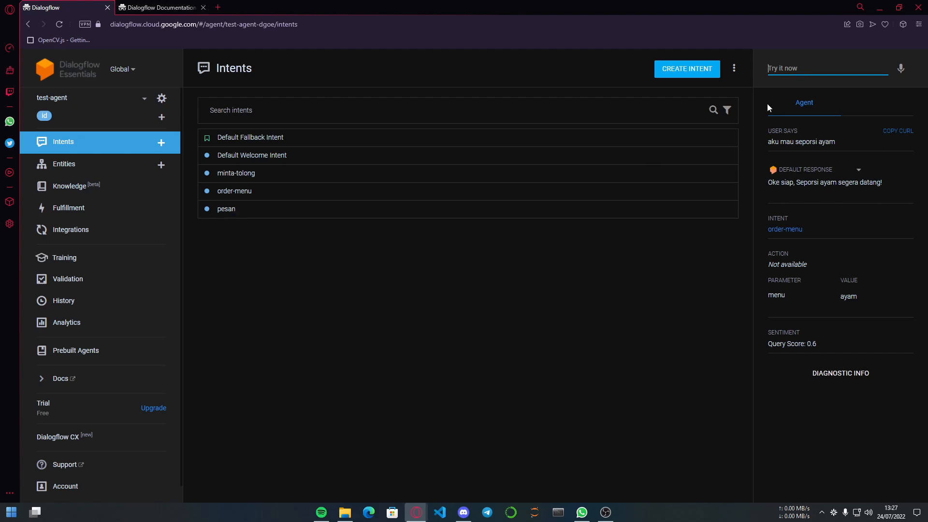
text(aku ma)
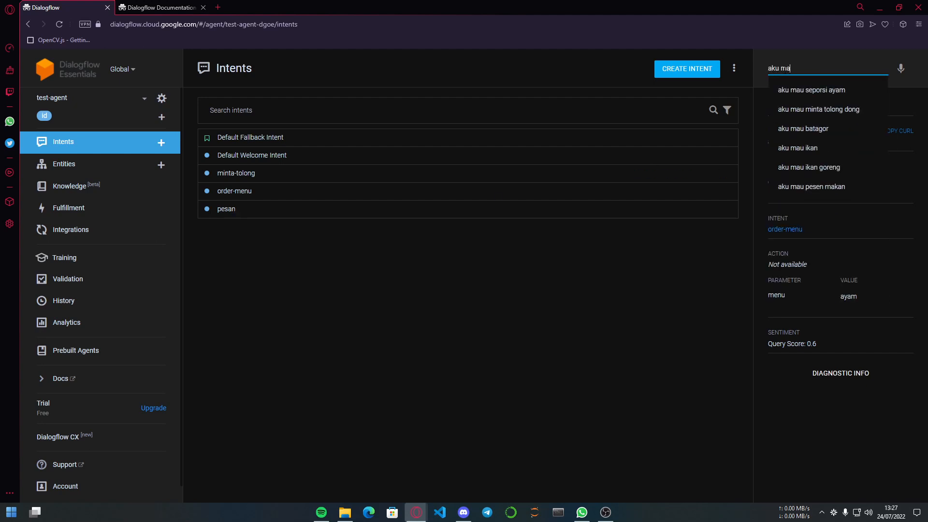
text(u ayam goreng)
key(Return)
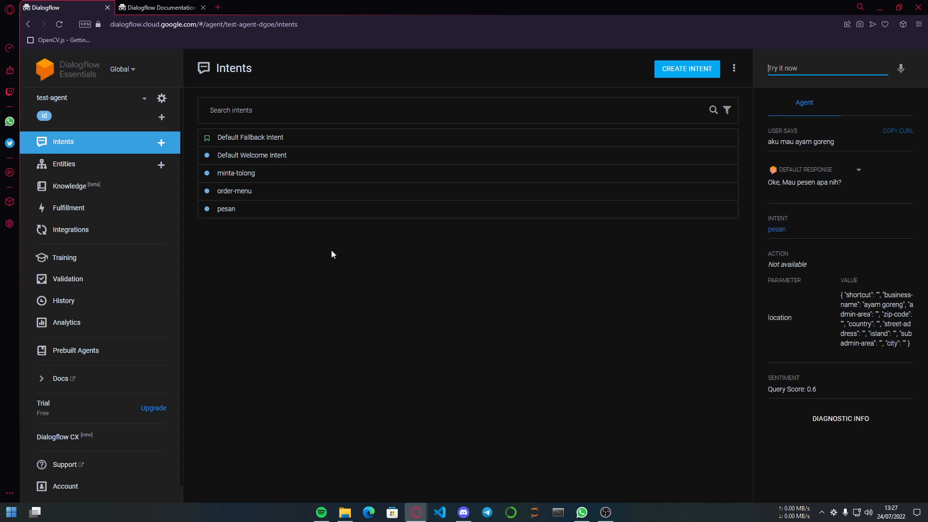
Add the training phrase "aku mau ayam bakar" to the order-menu intent
click(246, 192)
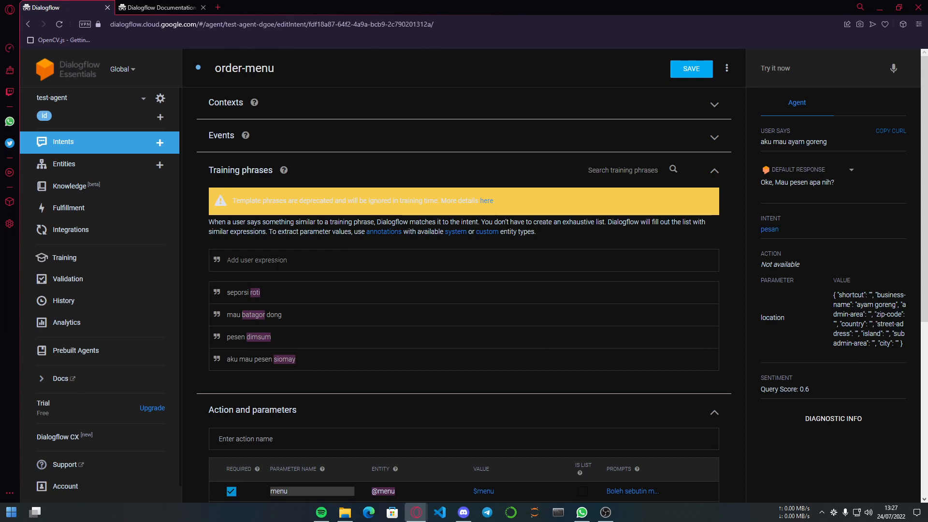
text(aku mau ayam bakar)
key(Return)
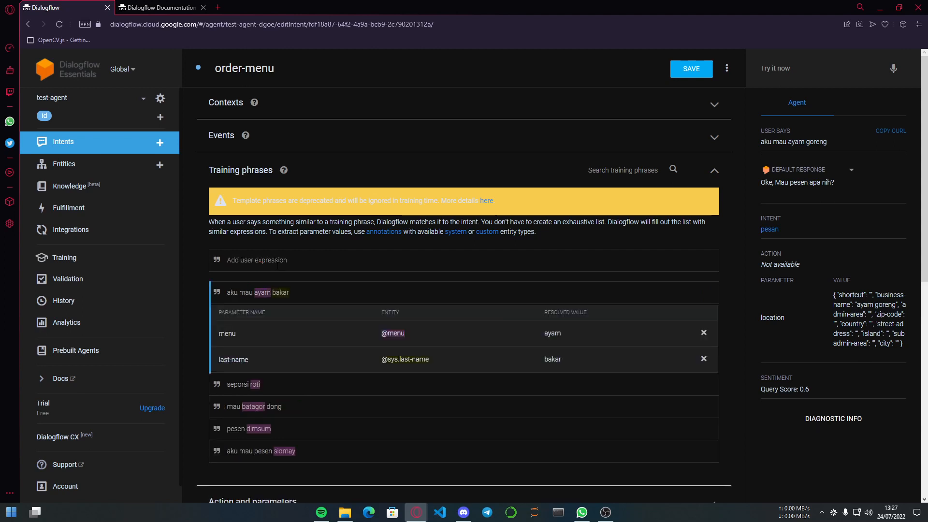
drag(289, 293, 254, 293)
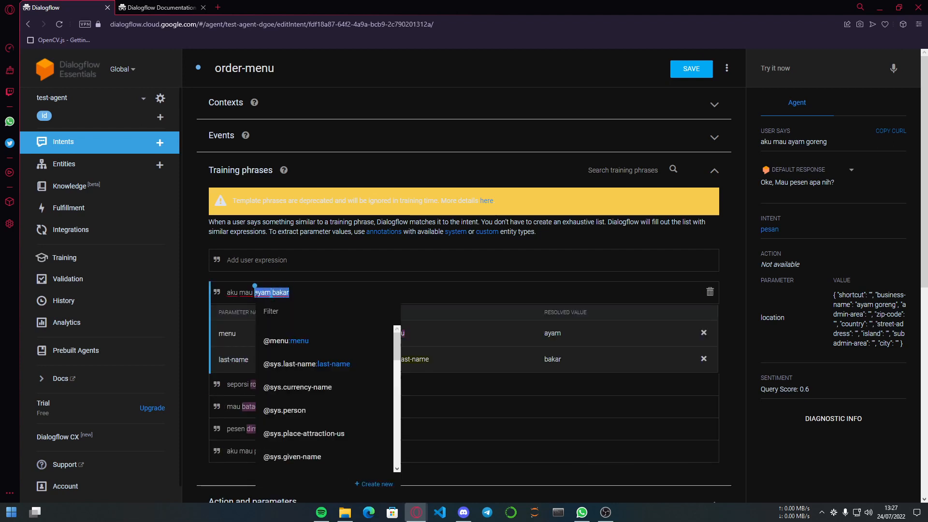
click(301, 310)
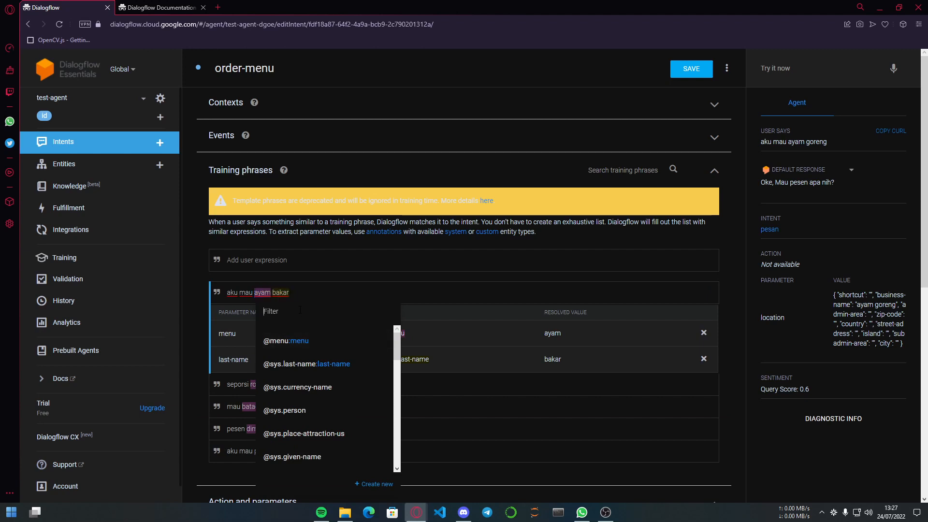
text(menu)
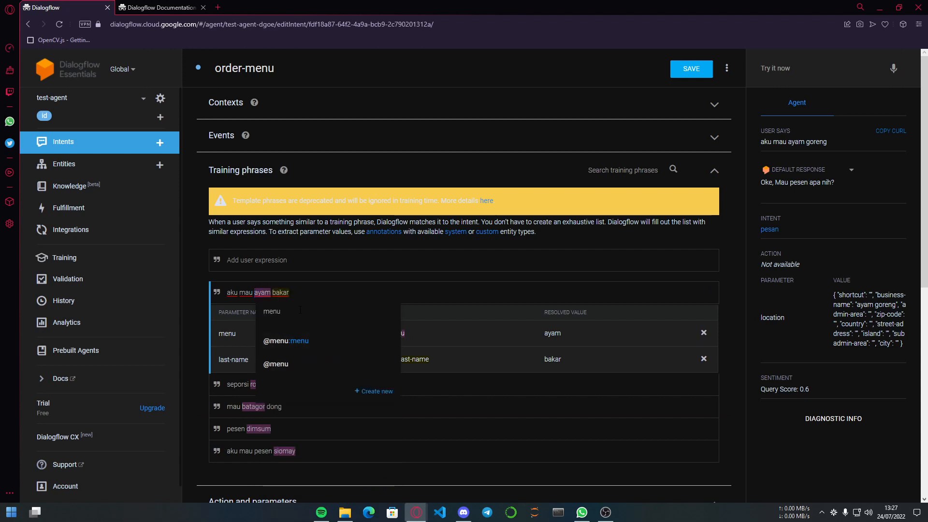
click(297, 352)
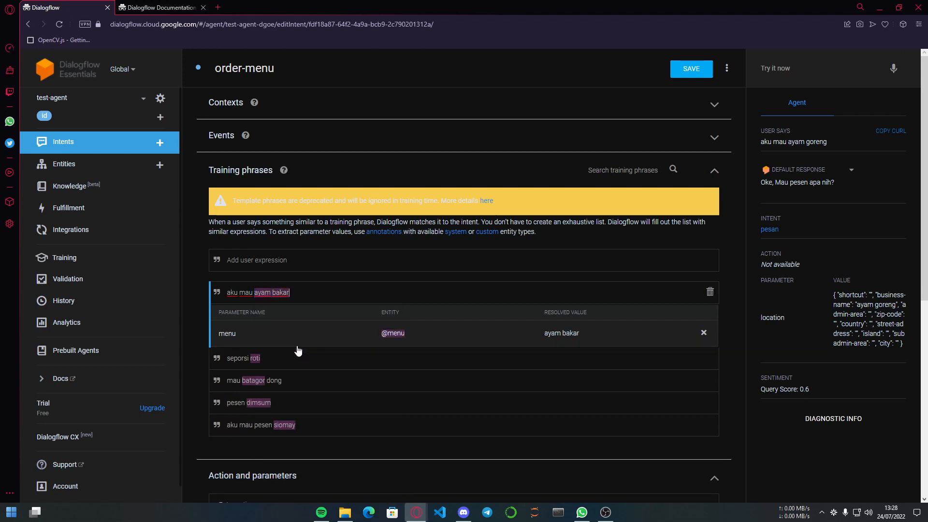
click(696, 71)
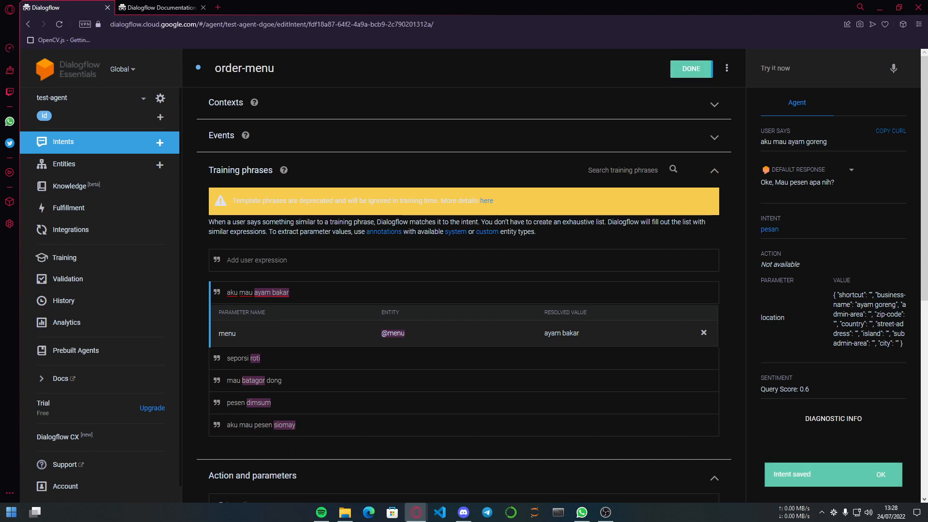
Test the agent again with the order "aku mau ayam goreng"
click(791, 73)
text(aku)
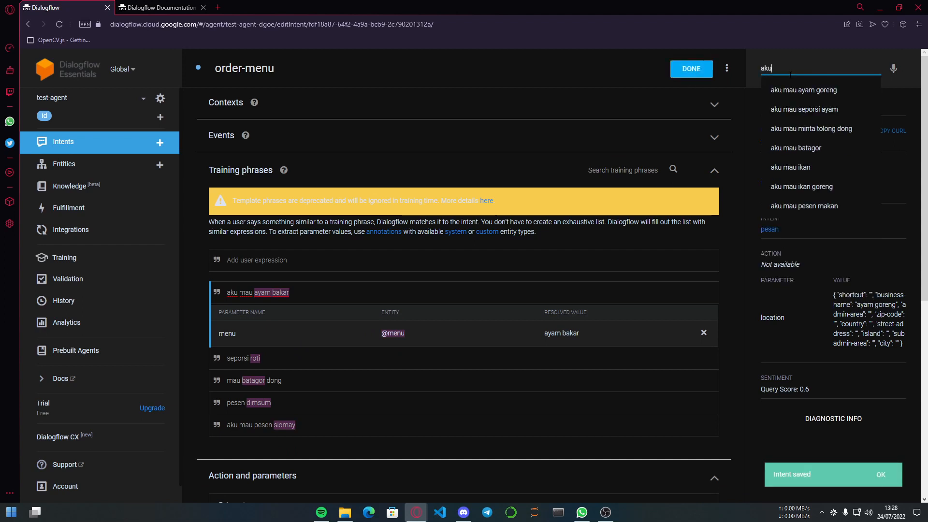
key(Down)
key(Return)
key(Return)
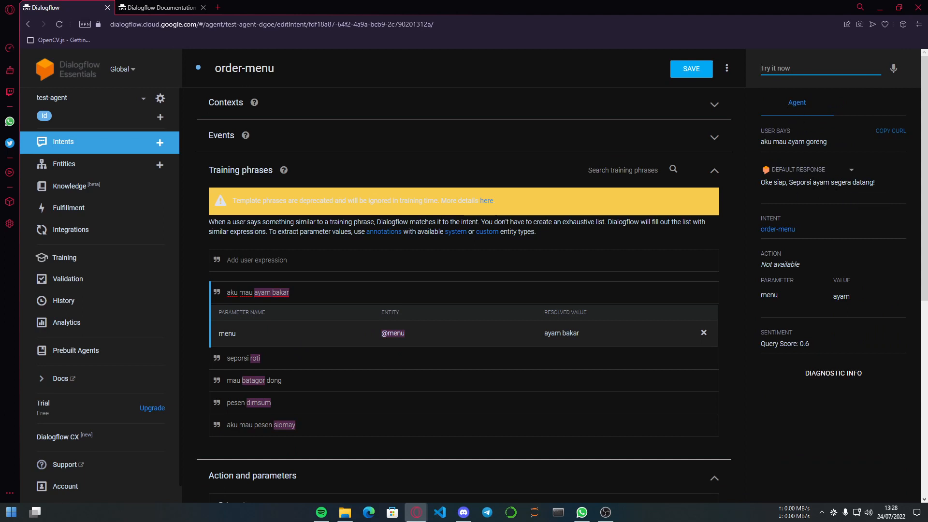
Test the agent with the order "aku mau ikan bakar" and compare its response with the intent's training phrases and parameters
text(ak)
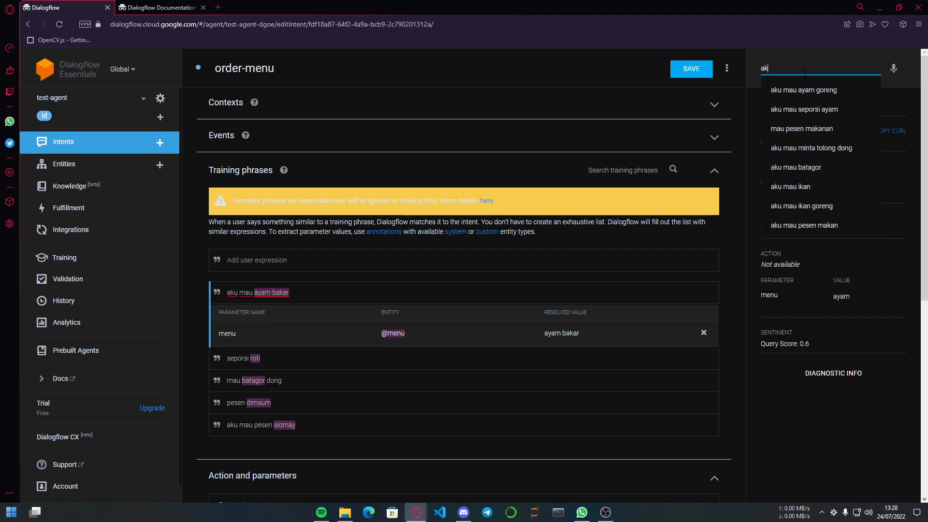
text(u mau ikan bar)
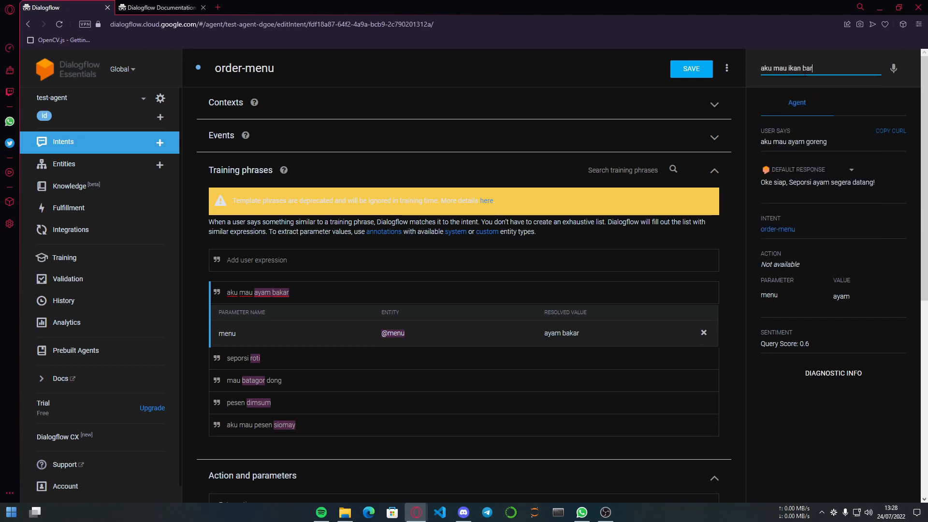
text(ar)
key(Return)
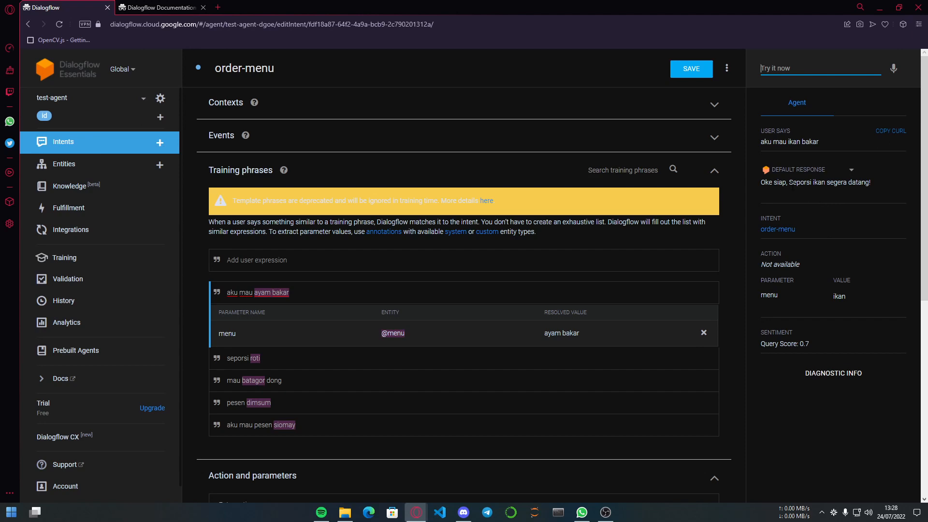
drag(792, 186, 899, 185)
click(900, 186)
scroll(419, 319, down, 1)
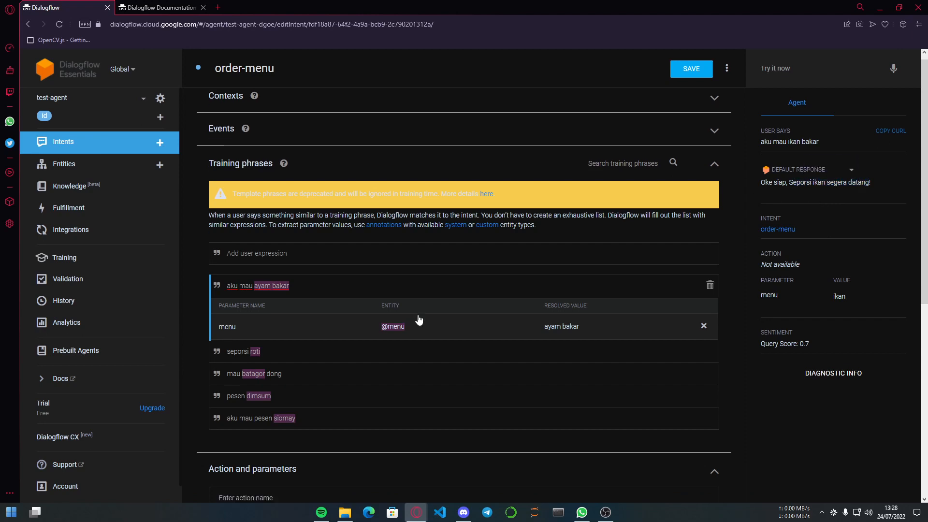
scroll(418, 319, down, 4)
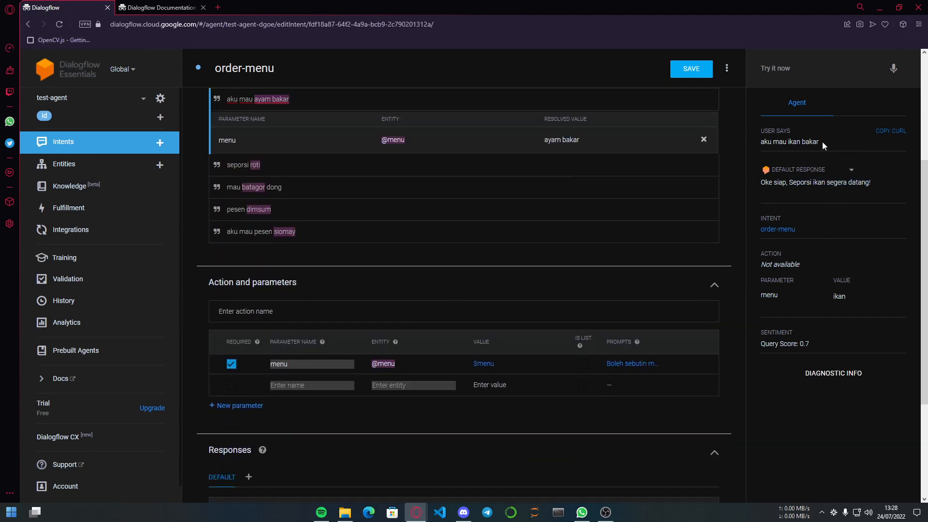
drag(792, 141, 825, 141)
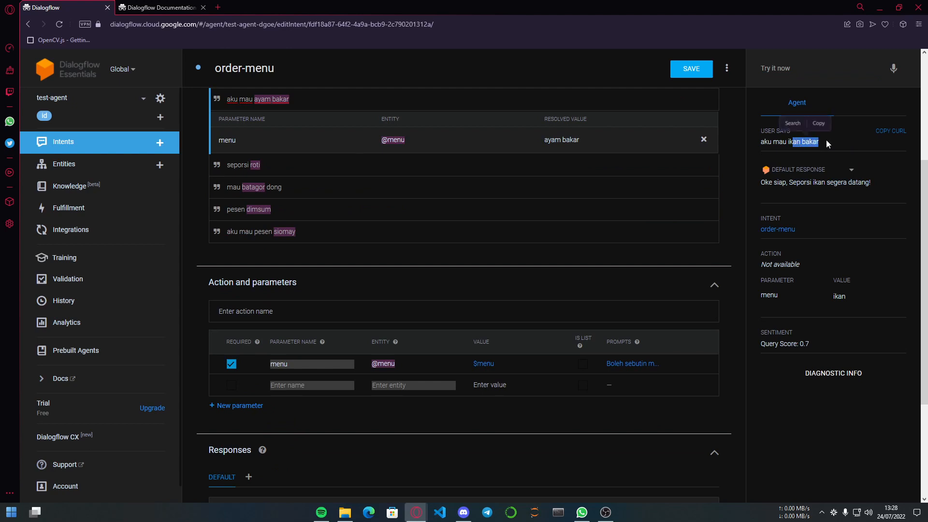
click(830, 139)
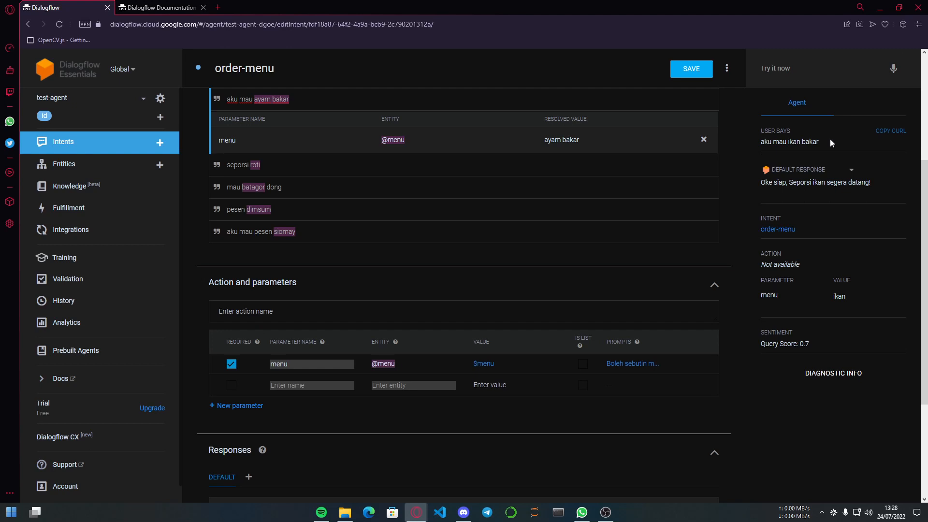
scroll(830, 138, up, 4)
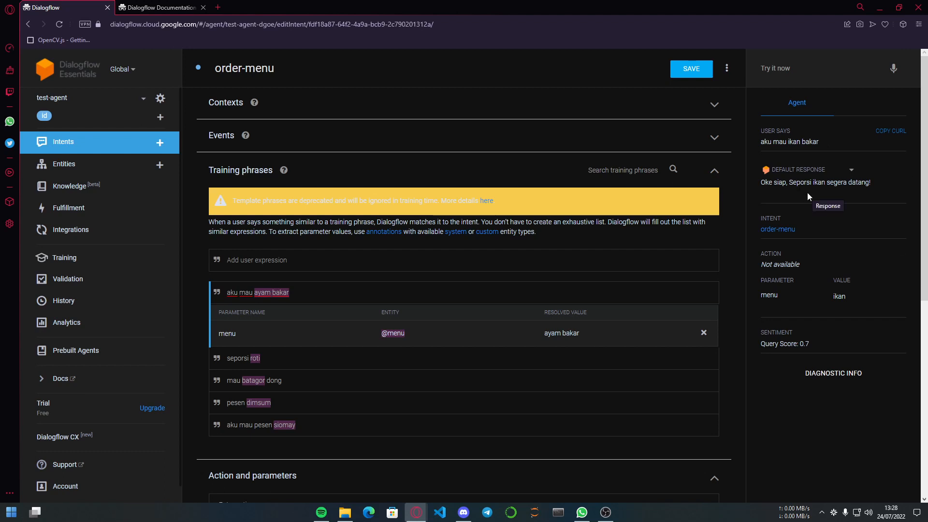
Go to the intents list, open the Dialogflow documentation in a new tab, close the older documentation tab and return to the console
click(124, 146)
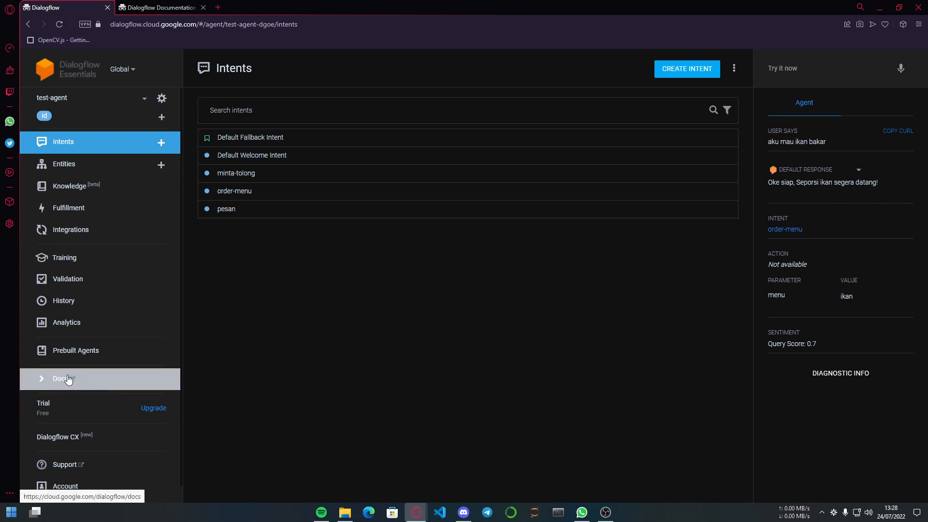
right_click(69, 380)
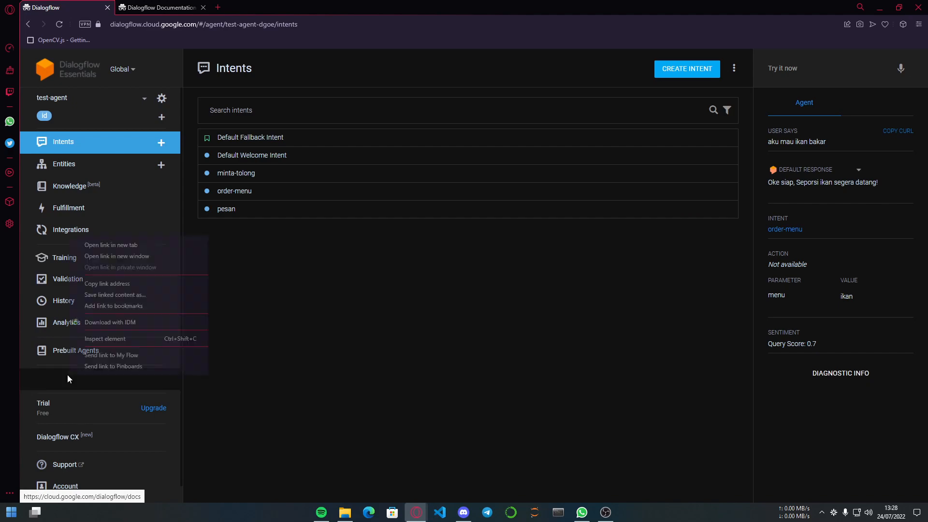
click(137, 242)
click(249, 5)
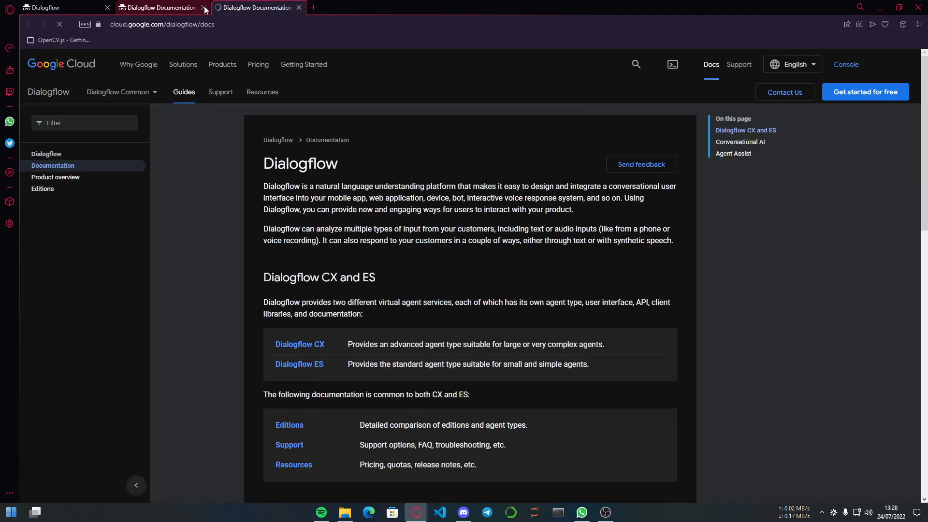
click(203, 7)
click(46, 7)
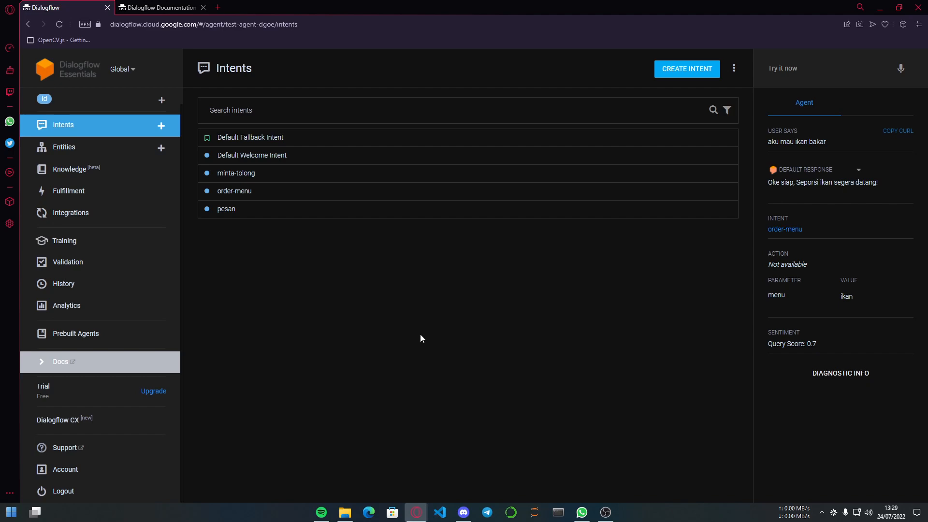
Enable the Web Demo text-based integration for test-agent
click(112, 213)
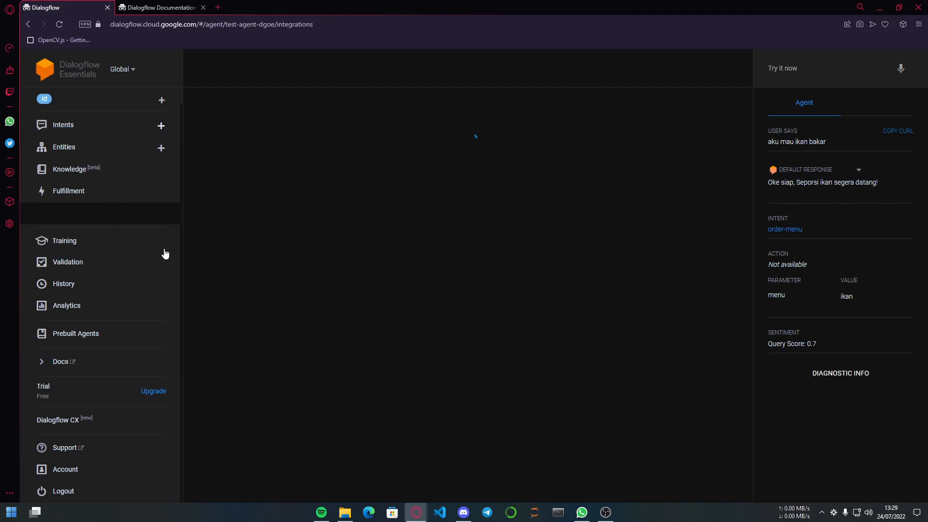
scroll(442, 369, down, 10)
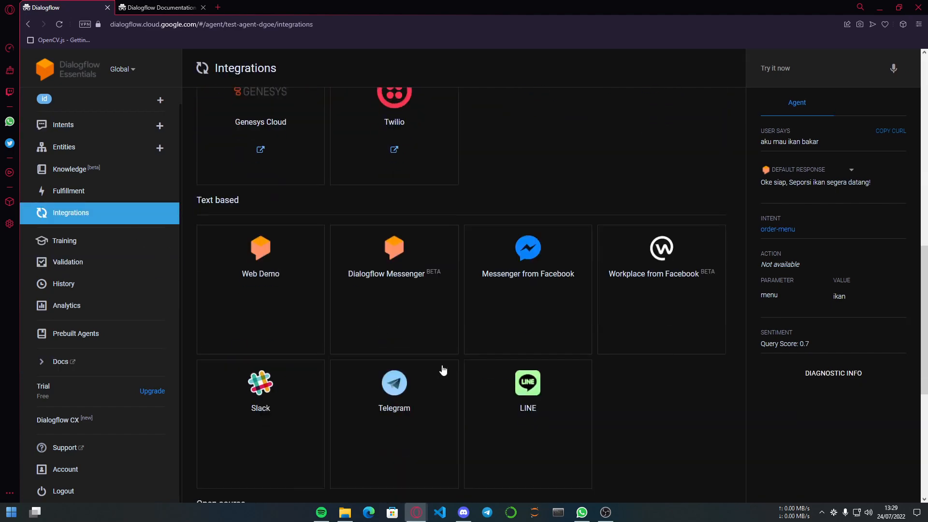
scroll(626, 381, down, 3)
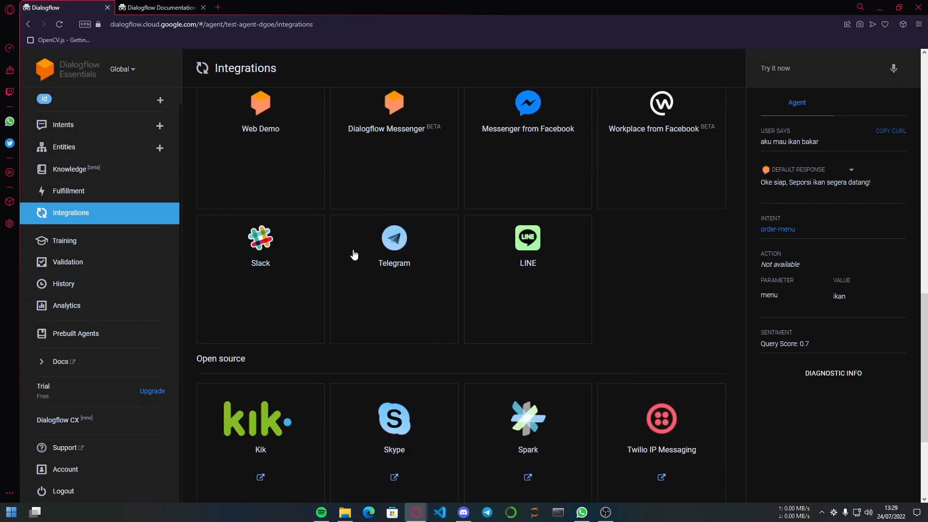
scroll(354, 255, up, 2)
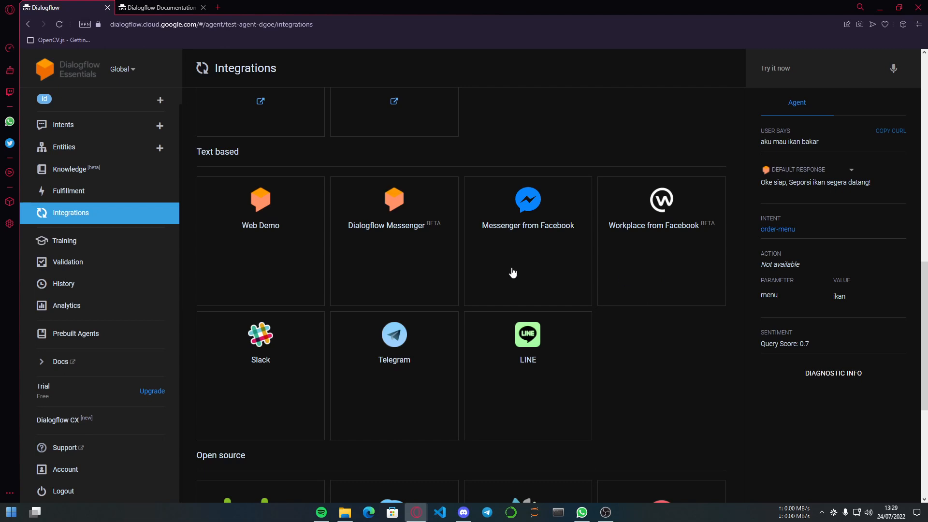
click(265, 253)
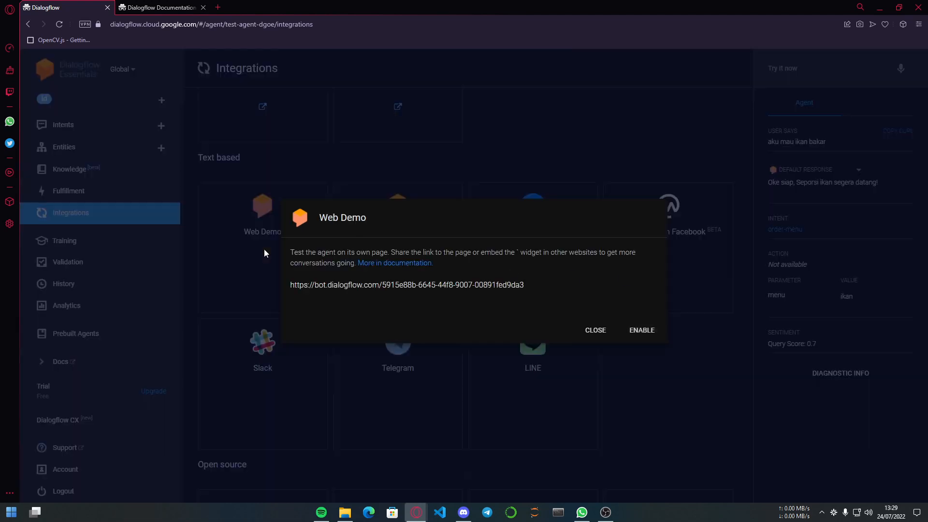
click(645, 334)
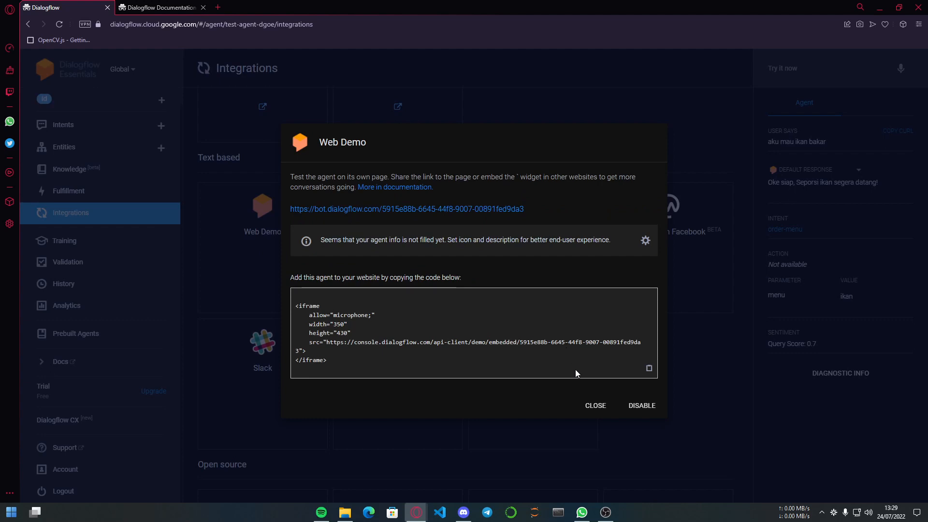
Open the agent's web demo page in a new tab and send it the greeting "halo"
right_click(420, 215)
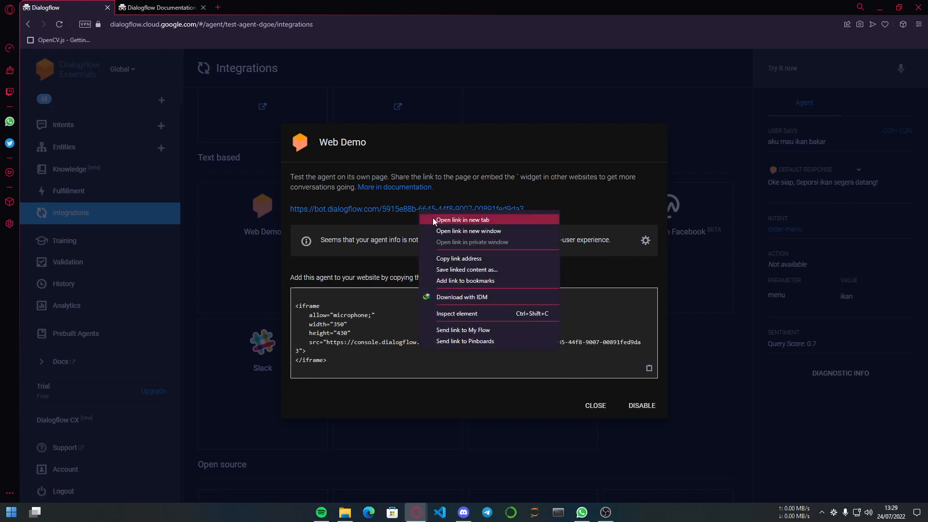
click(428, 216)
click(250, 6)
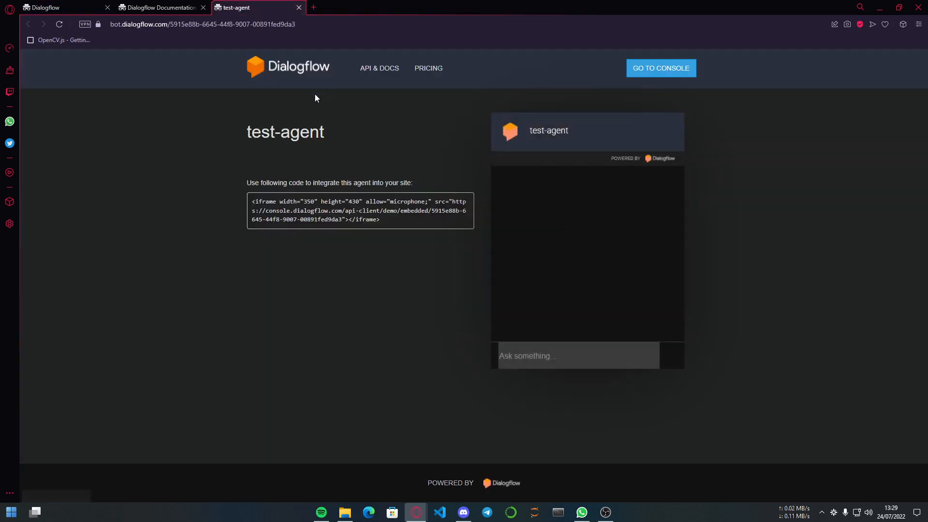
click(526, 356)
text(halo)
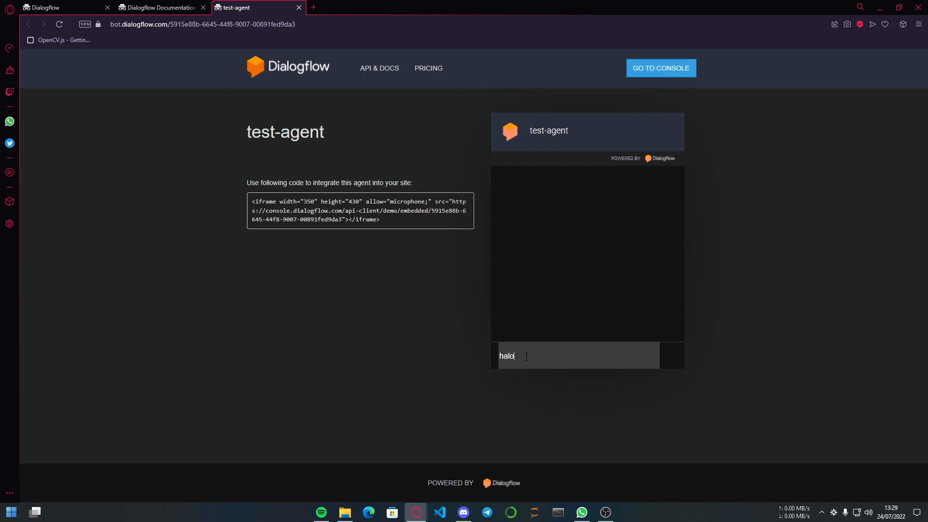
key(Return)
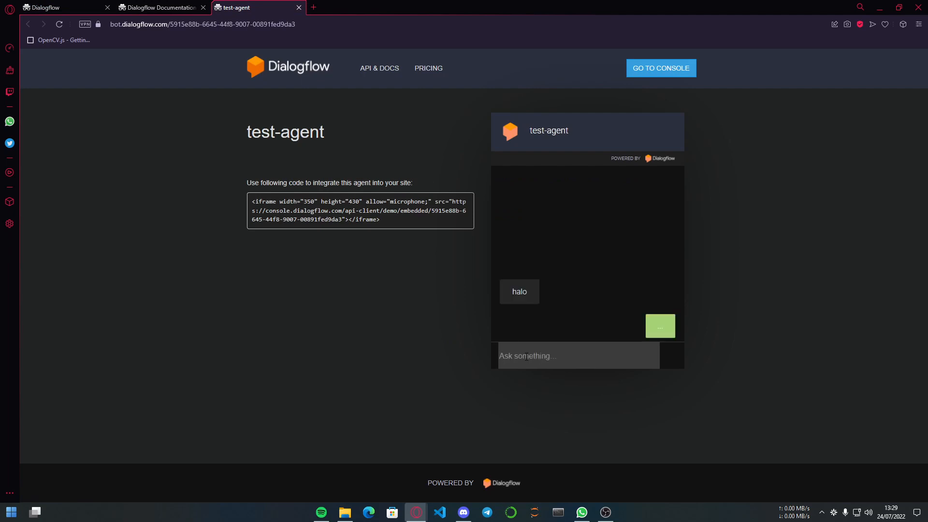
Continue the web demo chat with "aku mau pesen makanan" and the order "mau pesen dimsum"
text(aku mau )
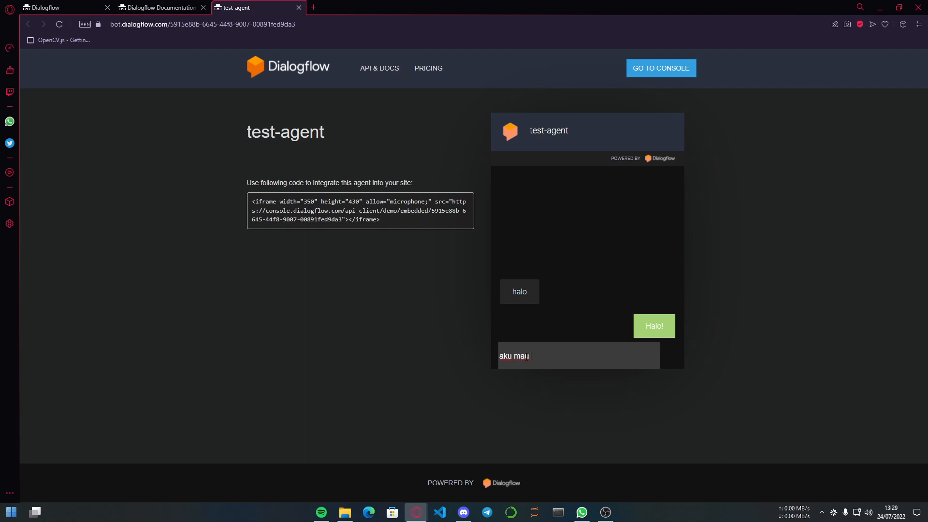
text(pesen makanan)
key(Return)
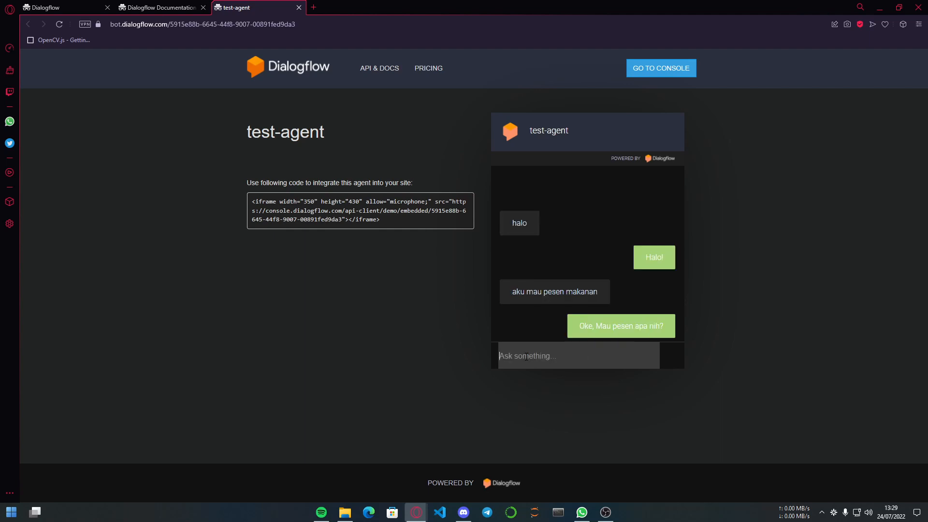
text(mau pesen dimsum)
key(Return)
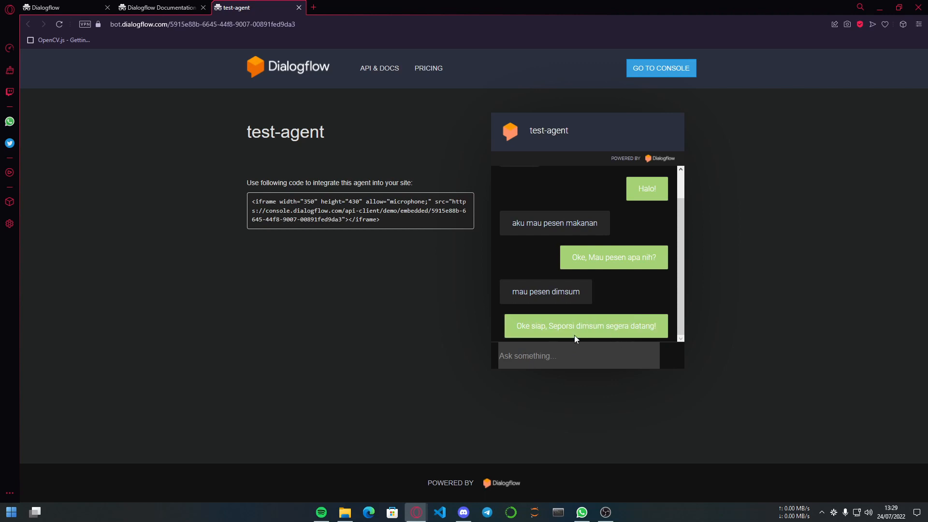
Turn off the forced dark page to view the web demo chat in its original colours and turn it back on
right_click(333, 257)
click(377, 380)
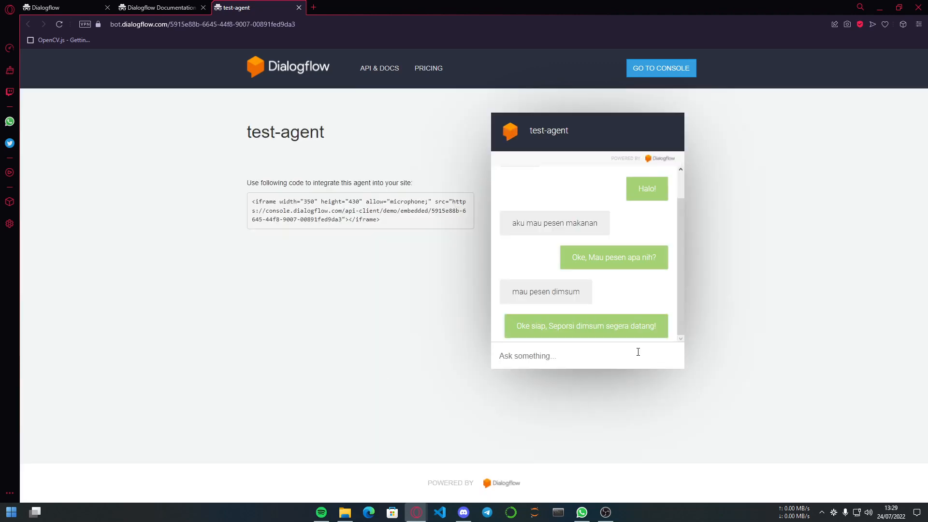
drag(515, 330, 671, 336)
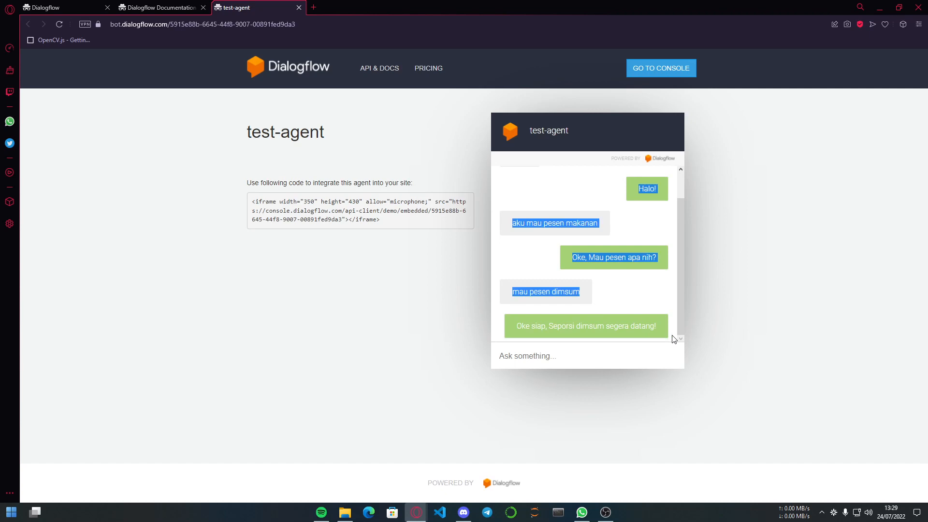
click(349, 315)
right_click(408, 266)
click(465, 396)
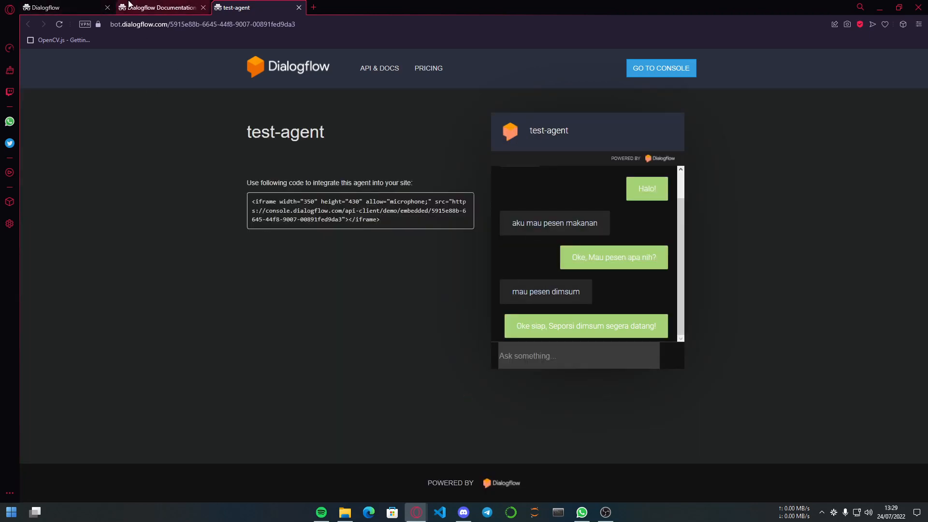
Return to the Dialogflow console, close the Web Demo dialog and open the agent's intents list
click(68, 4)
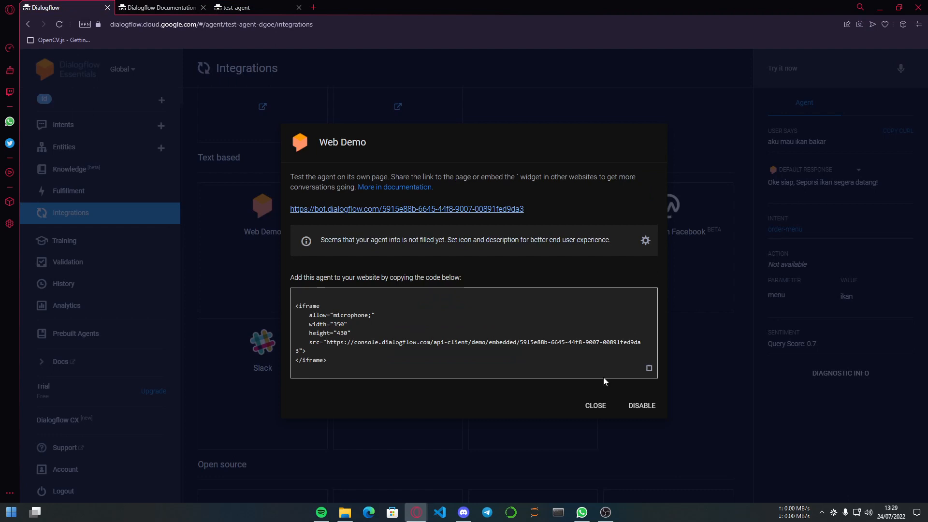
click(612, 406)
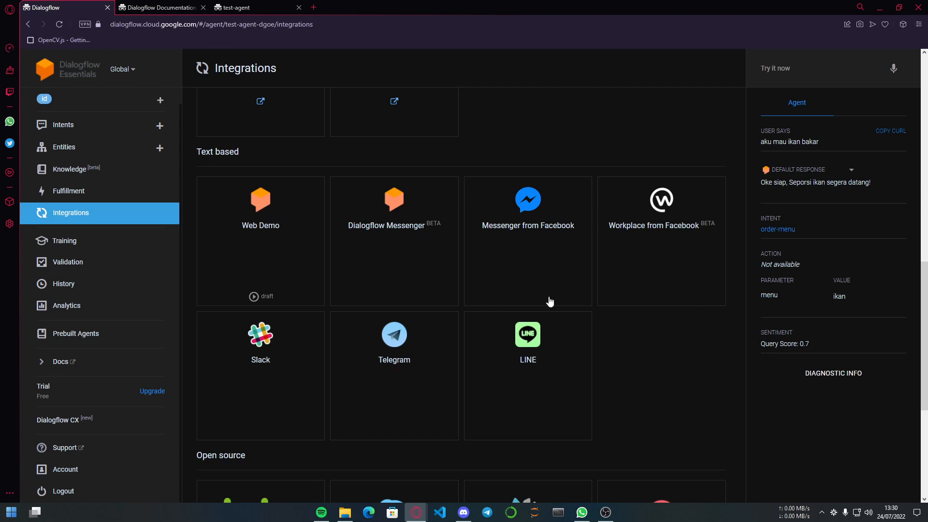
click(113, 129)
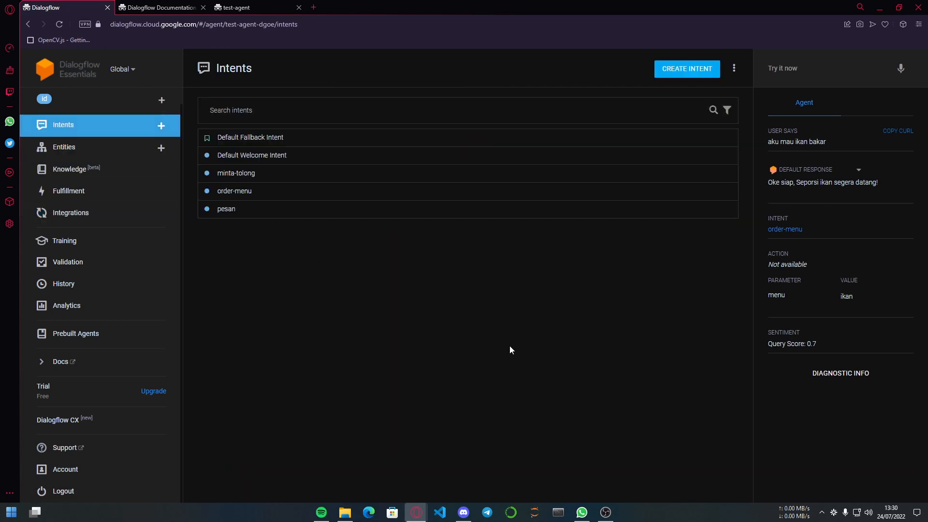